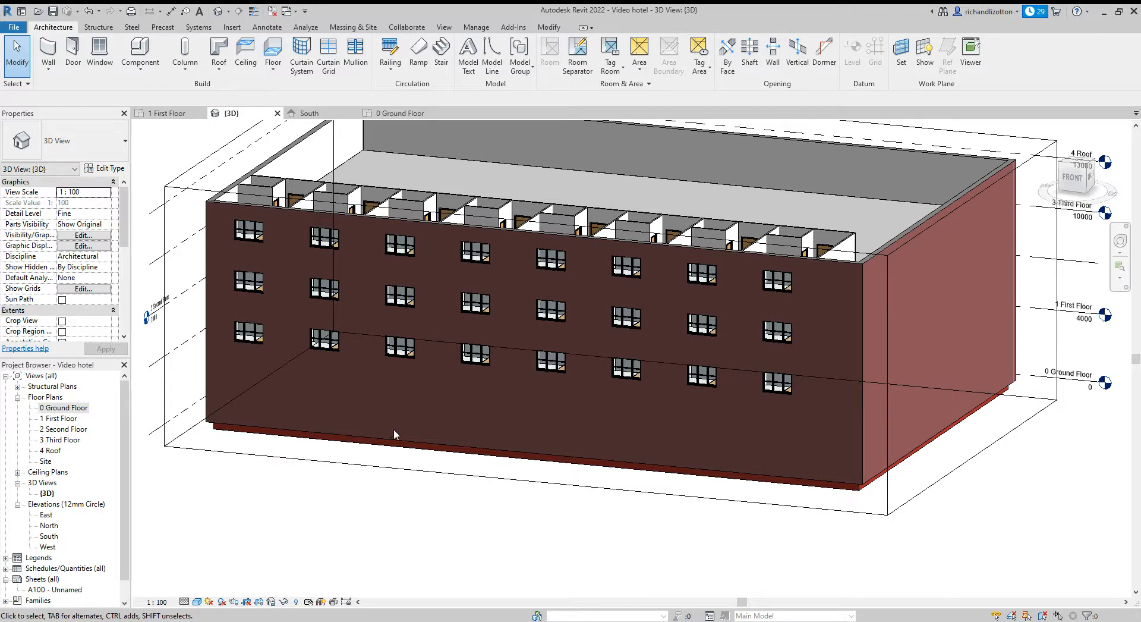
From the 0 Ground Floor plan, start editing the south exterior wall's profile in the South elevation
double_click(55, 407)
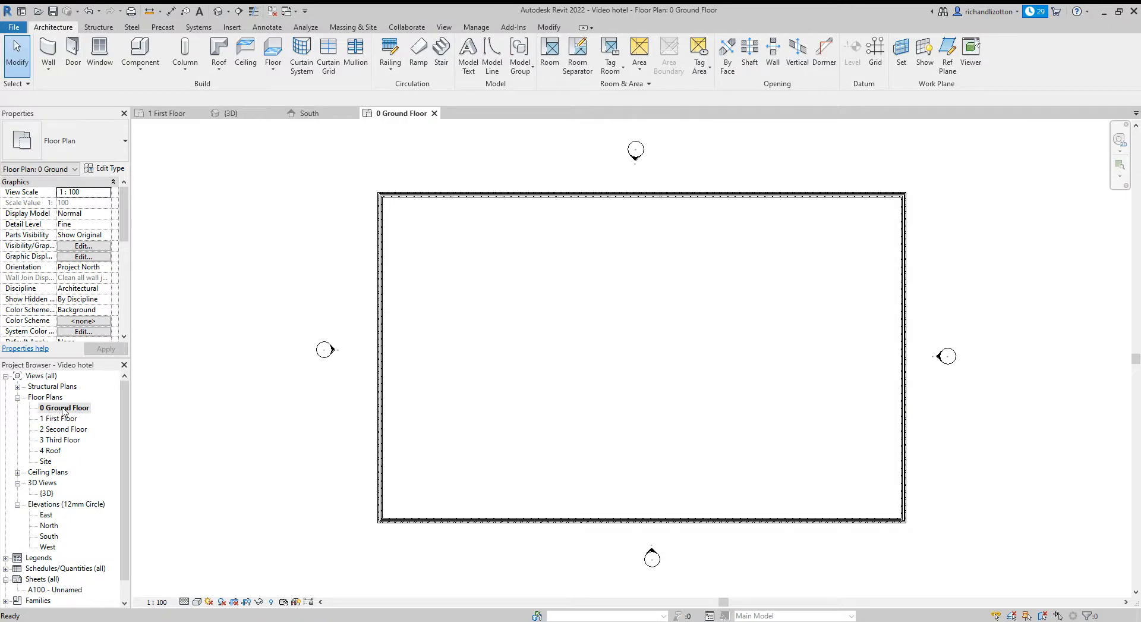
middle_drag(481, 436, 412, 372)
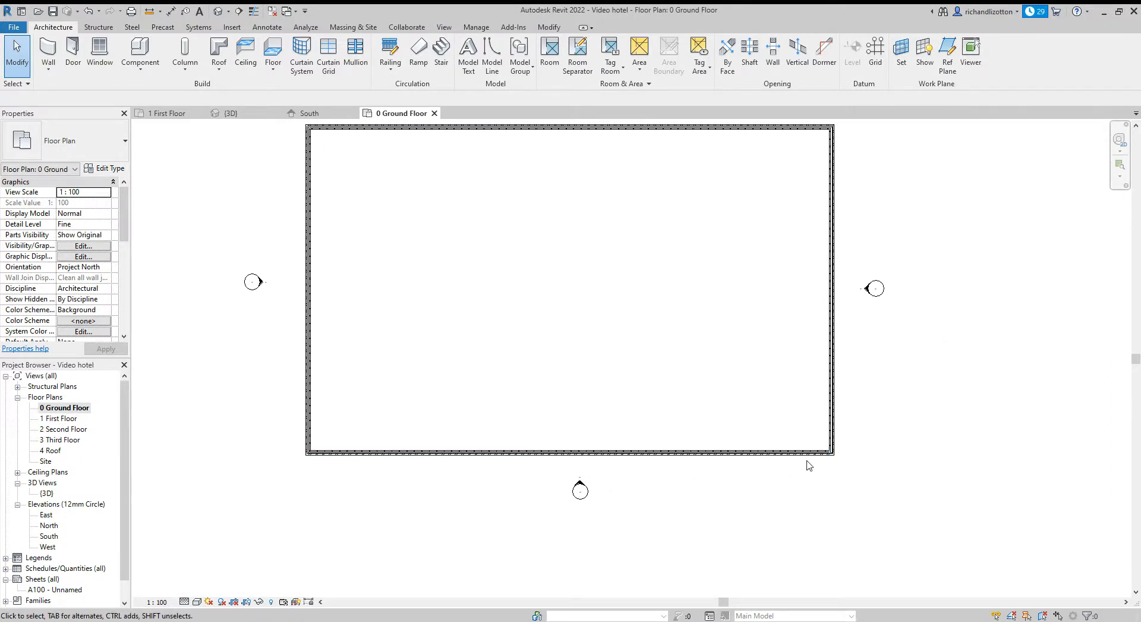
scroll(563, 468, up, 3)
scroll(563, 468, down, 2)
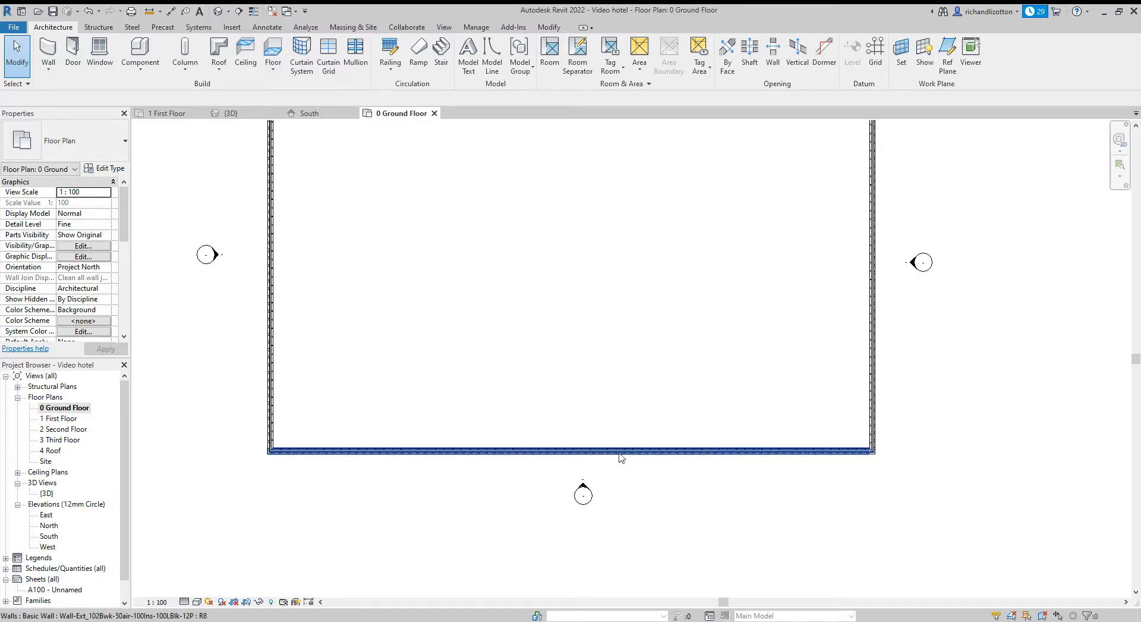
click(465, 457)
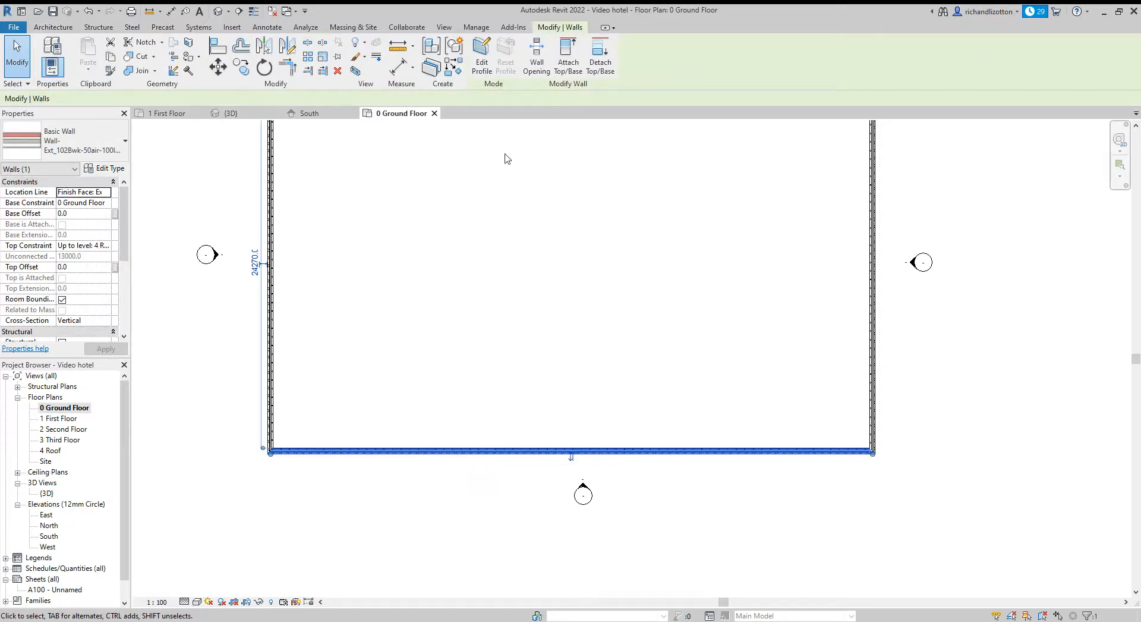
click(481, 60)
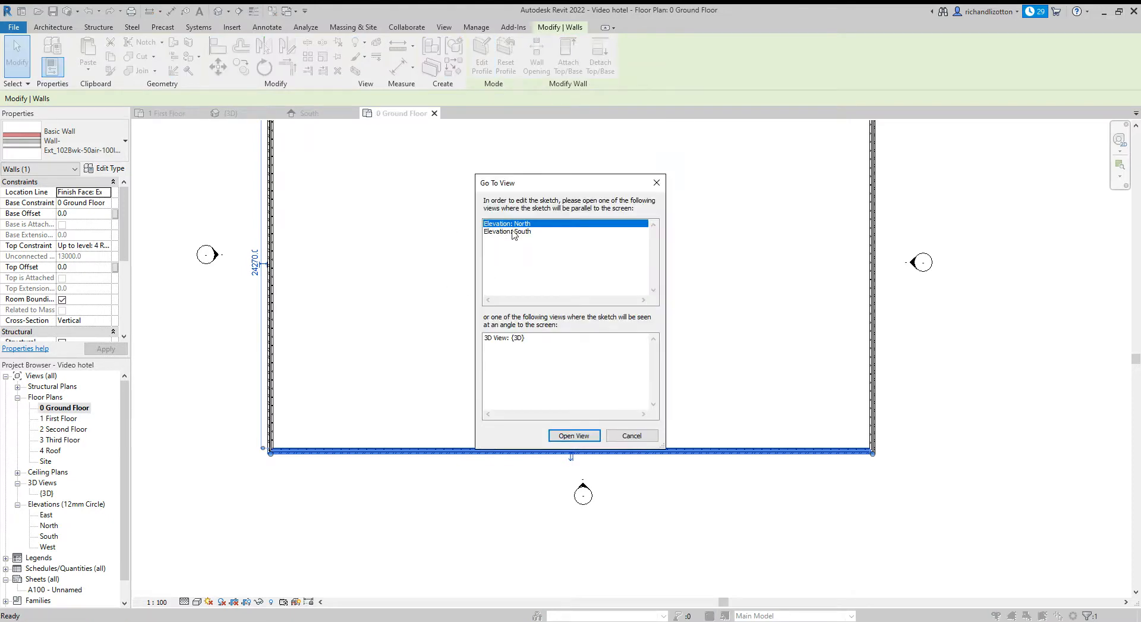
click(514, 232)
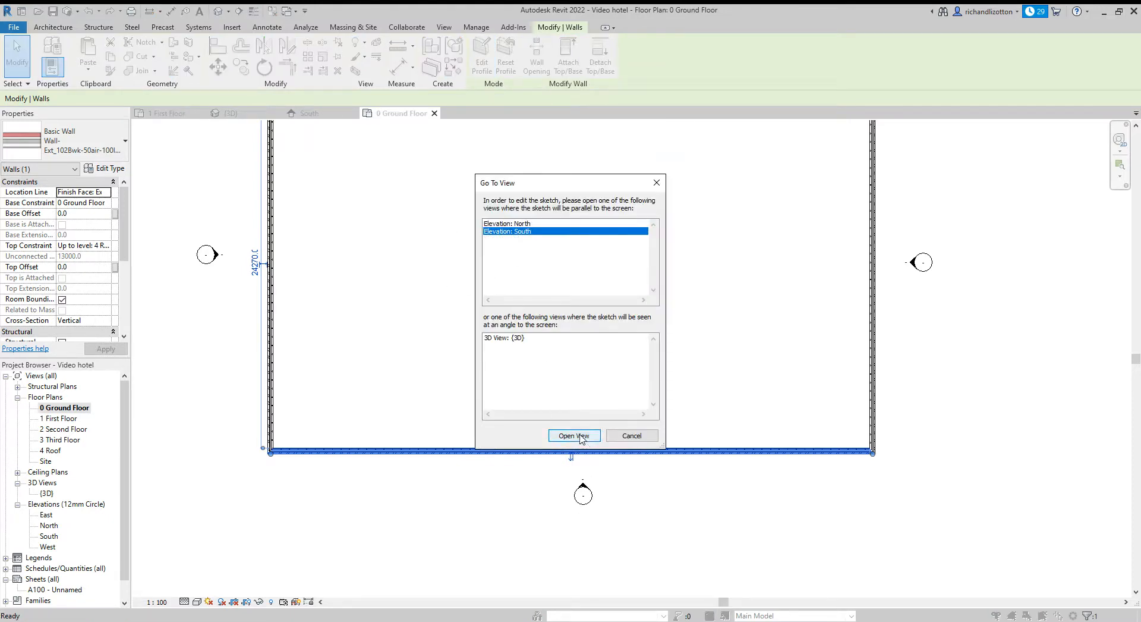
click(581, 439)
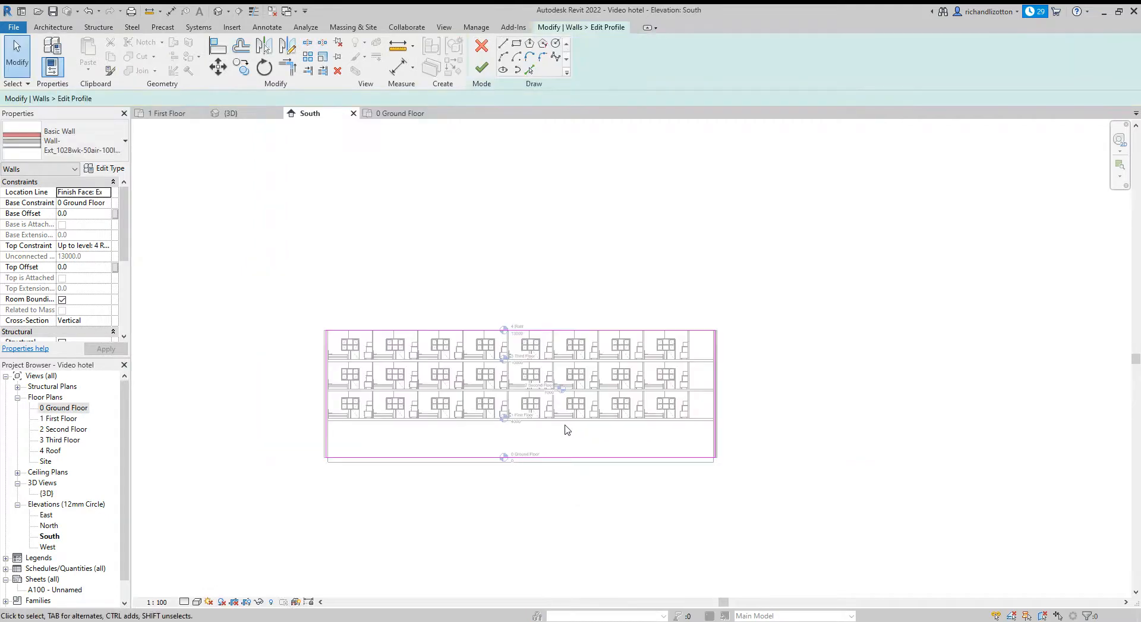
Offset a copy of the wall profile's bottom line upward by 3600 mm
scroll(388, 480, up, 4)
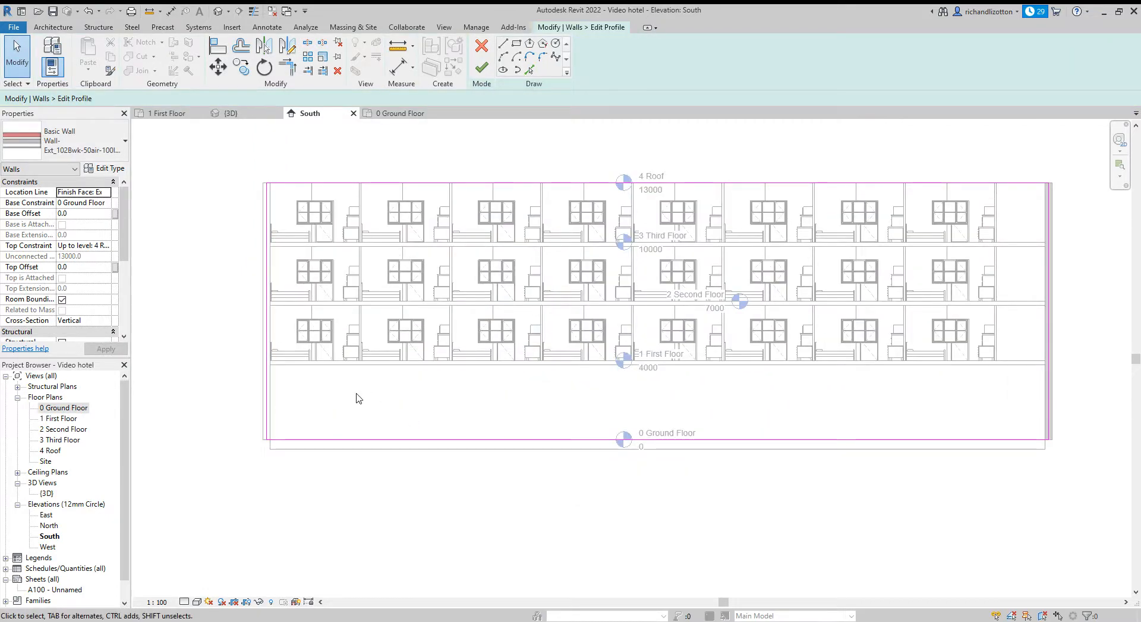
middle_drag(492, 412, 465, 437)
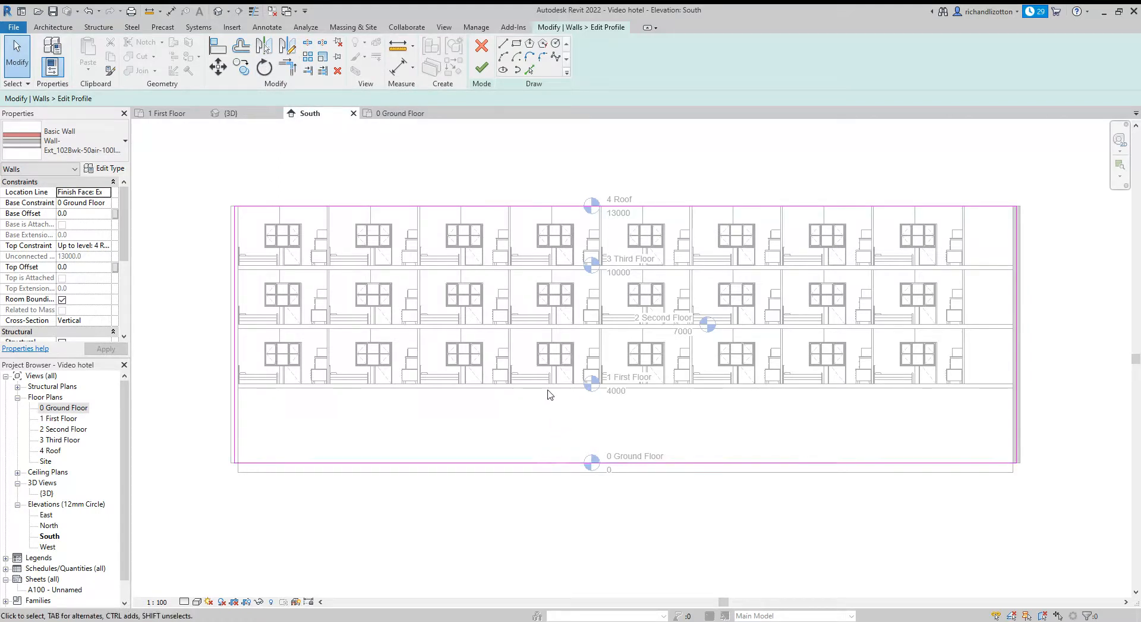
click(240, 46)
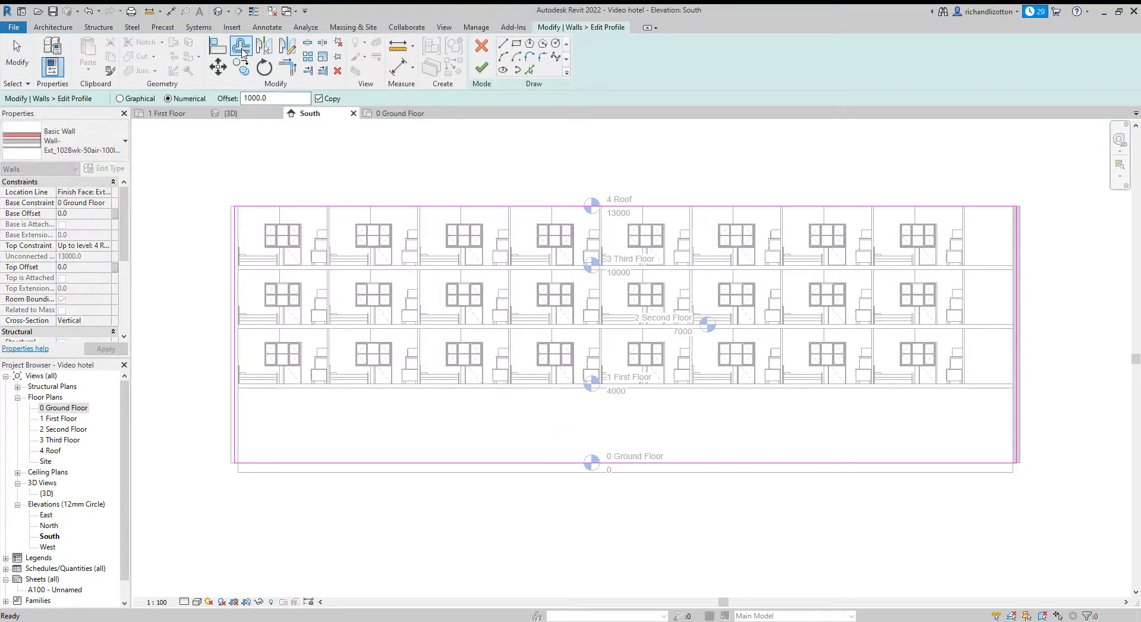
click(246, 98)
drag(248, 98, 245, 98)
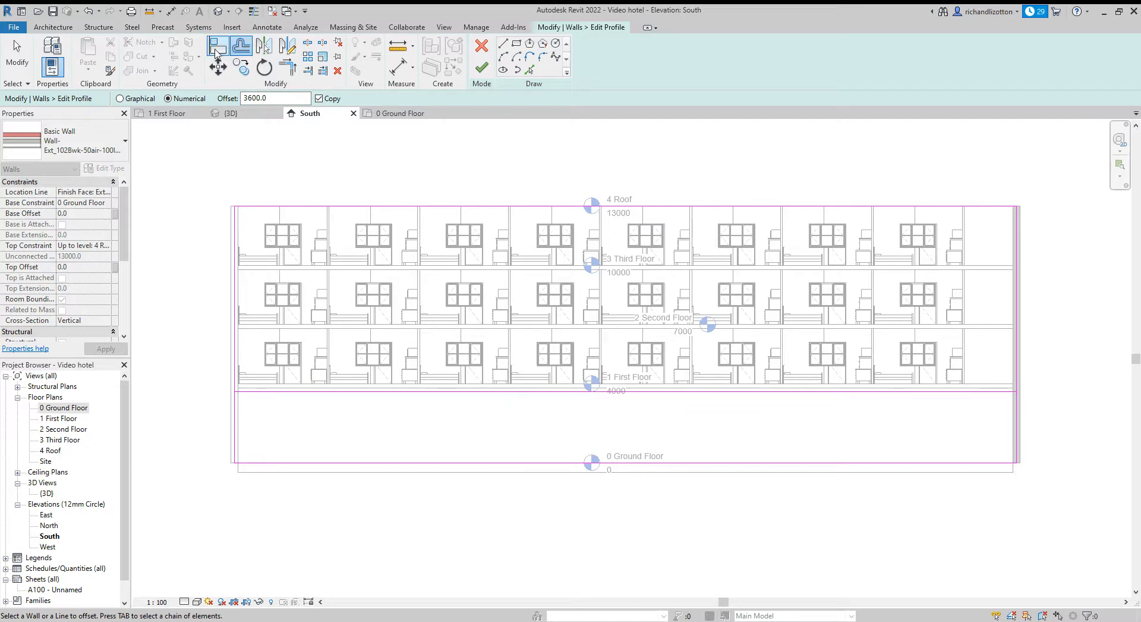
Offset copies of the profile's left and right edges inward by 900 mm
drag(273, 97, 236, 102)
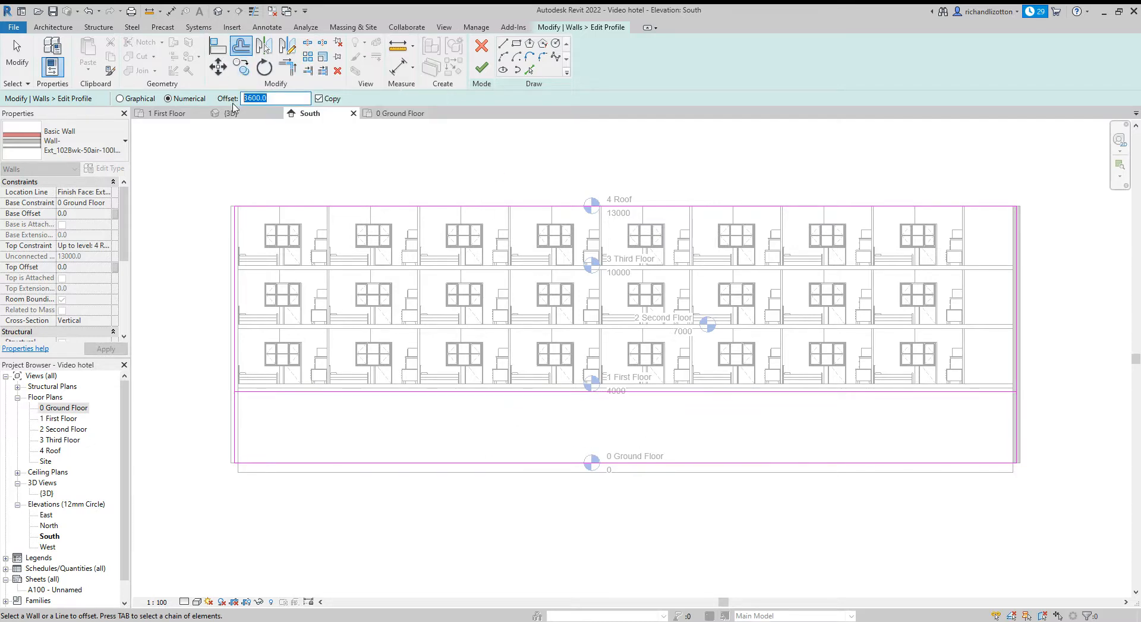
text(900)
click(236, 442)
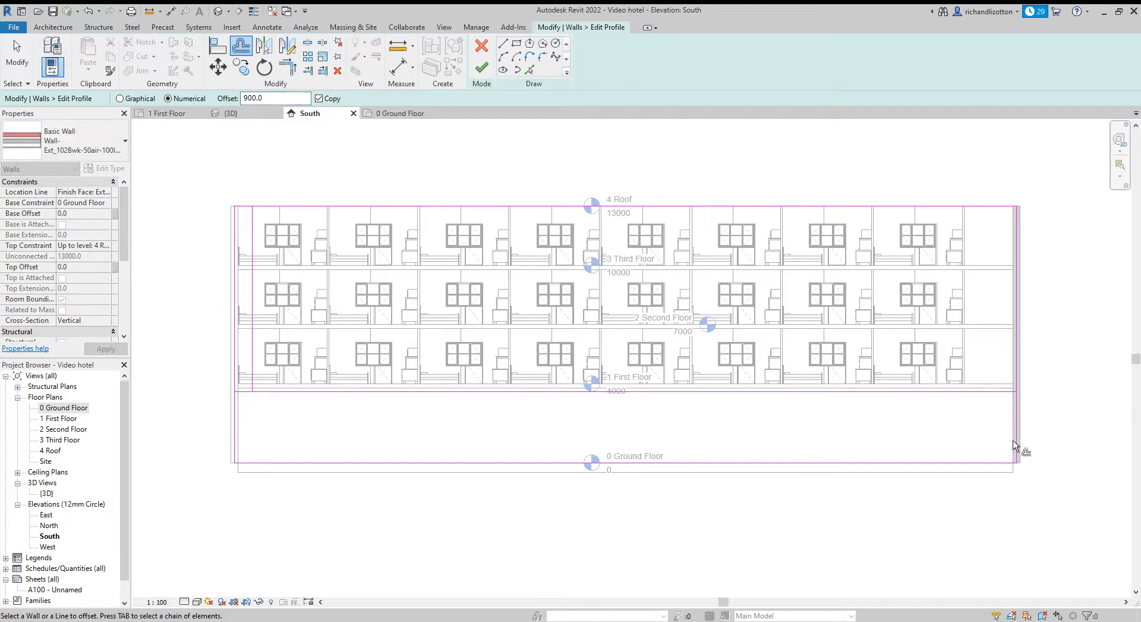
click(1017, 445)
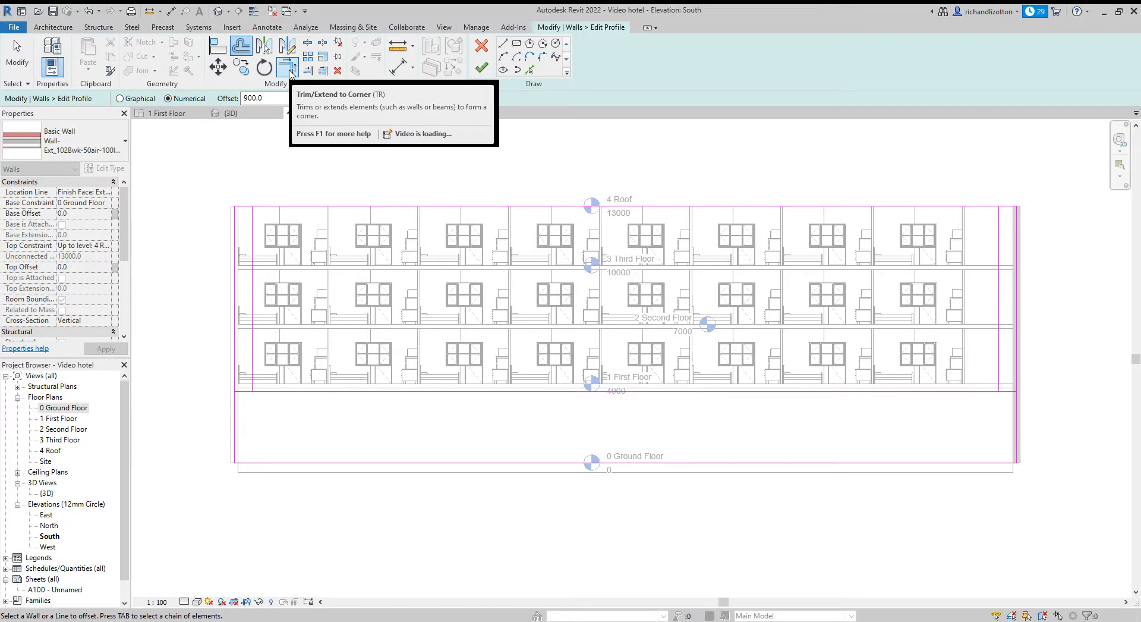
Trim the left 900 mm offset line to corners with the profile's bottom line and the 3600 mm high line
click(288, 68)
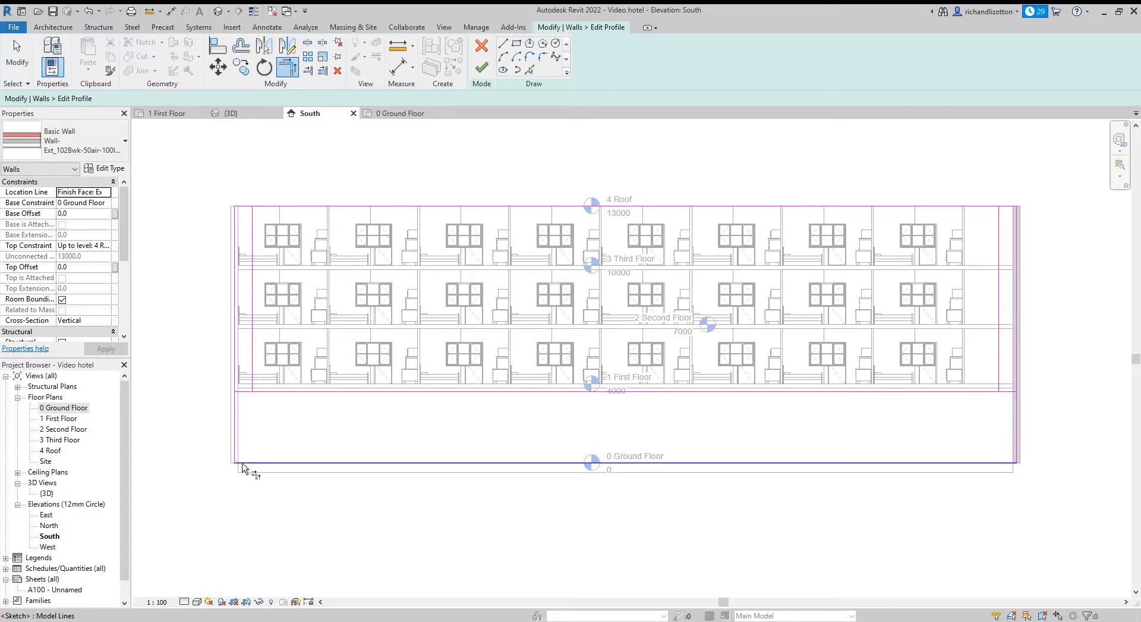
click(243, 464)
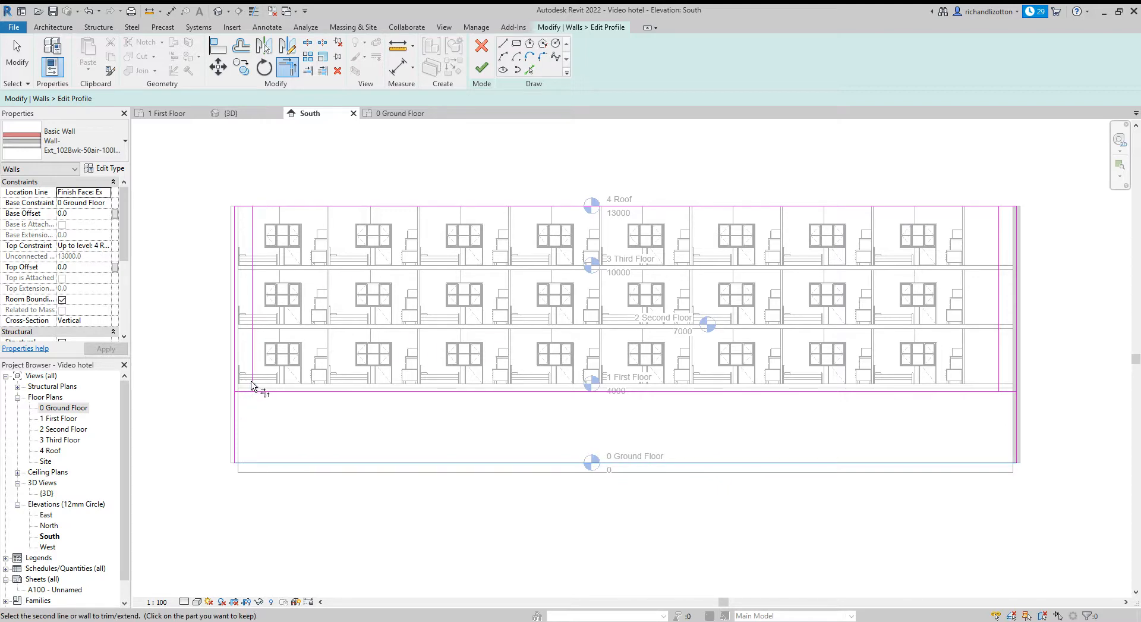
click(252, 386)
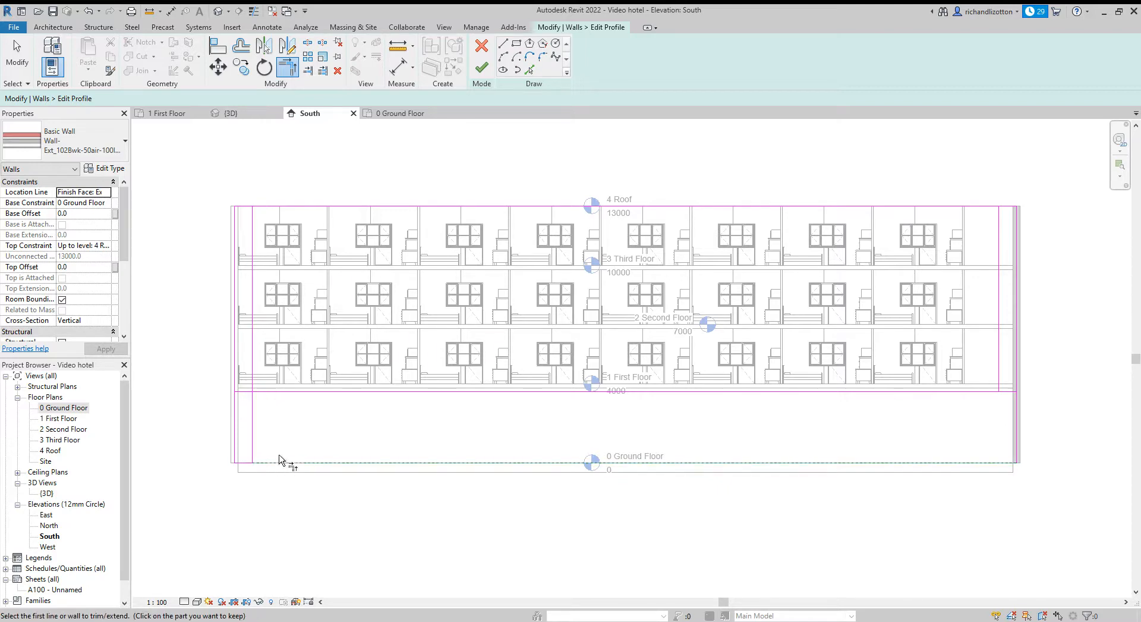
click(253, 409)
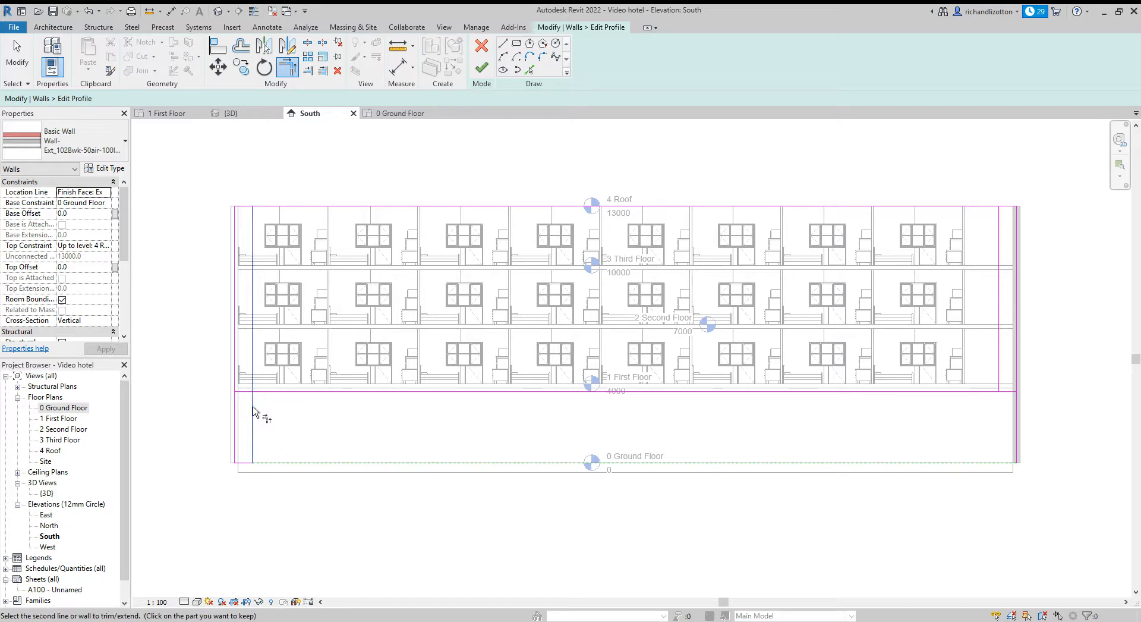
click(278, 393)
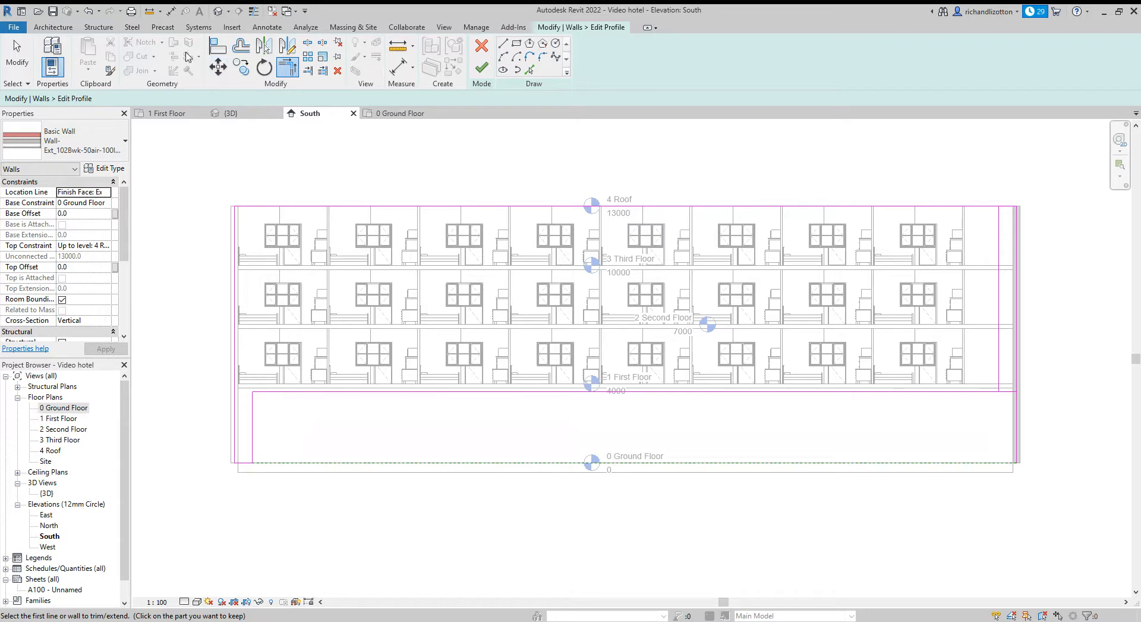
Offset copies of the left and right inner vertical lines toward the wall's middle by 6000 mm
click(241, 48)
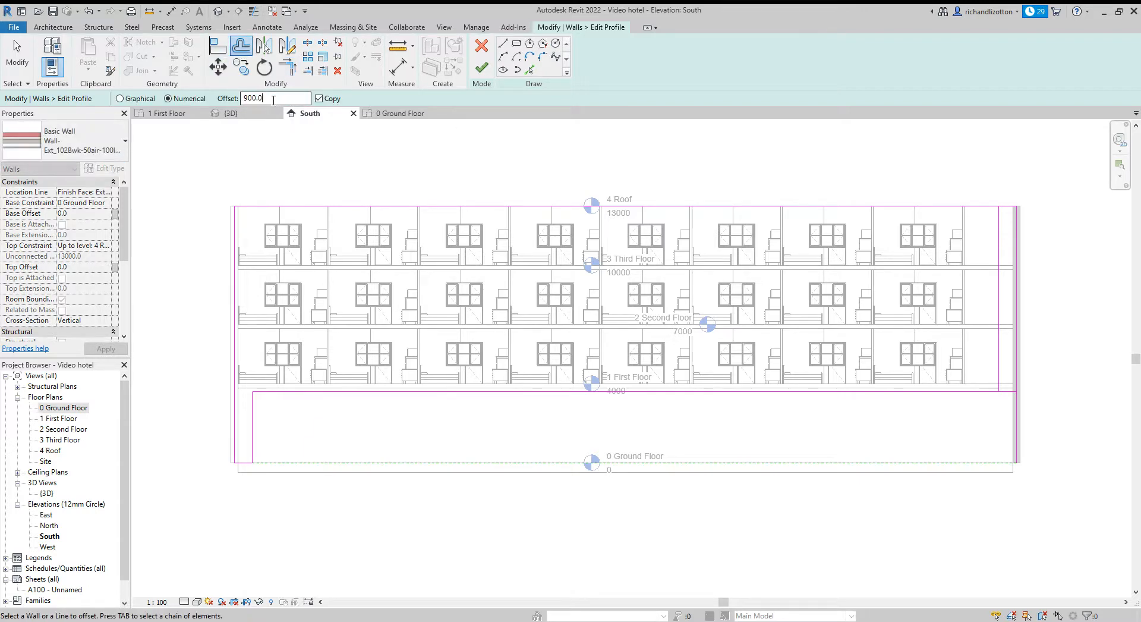
double_click(239, 98)
text(6000)
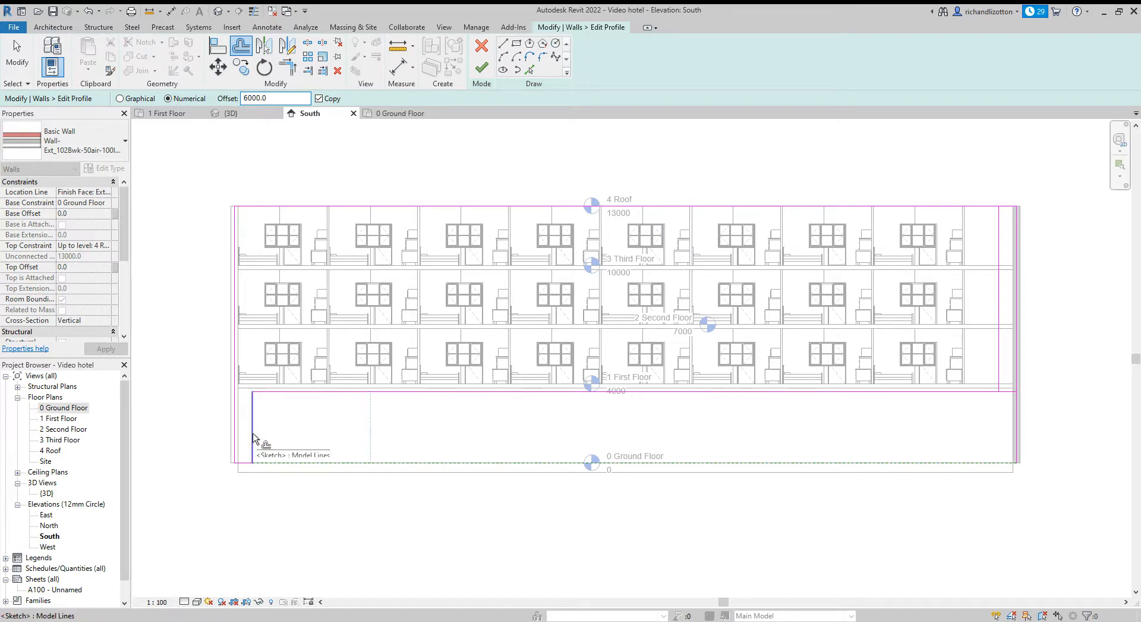
click(253, 439)
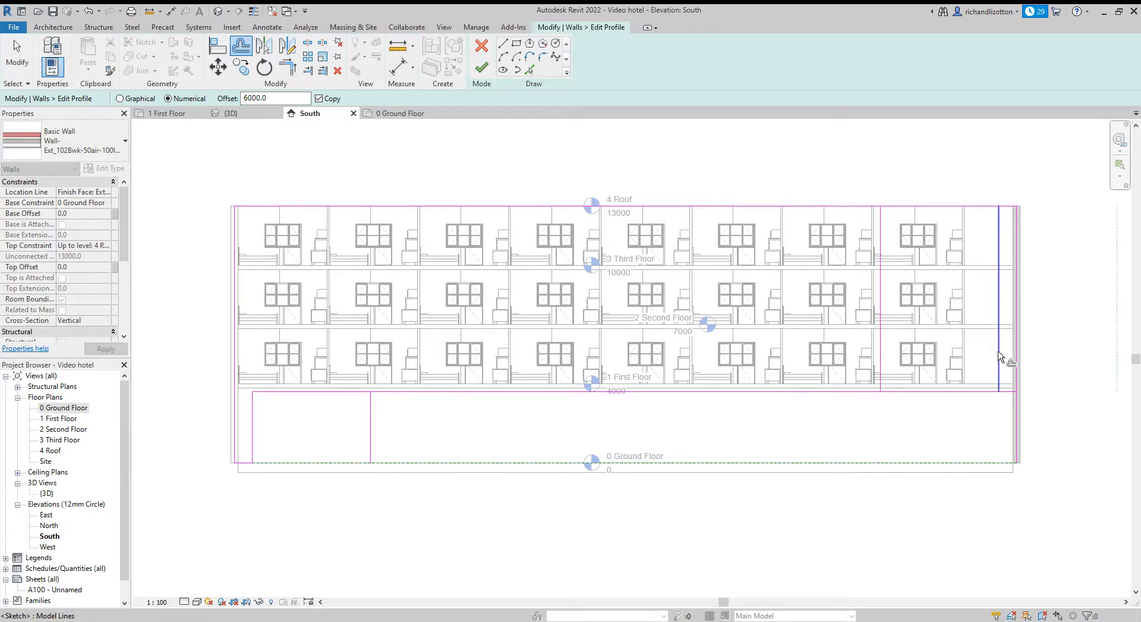
click(998, 356)
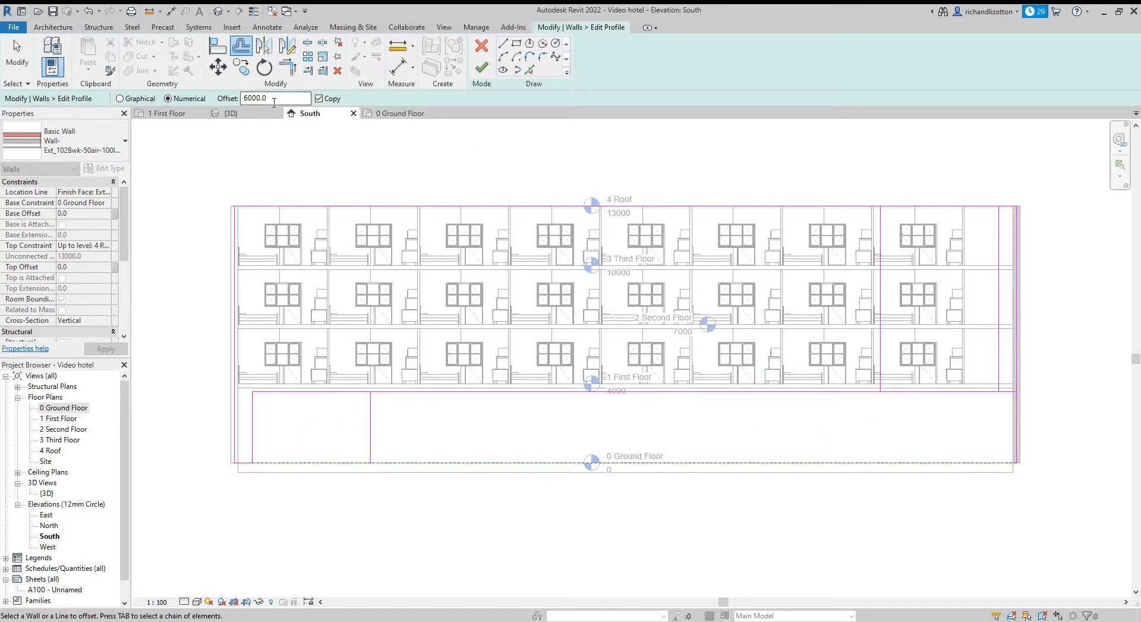
Offset copies of the two newest vertical lines toward the wall's middle by 900 mm to form piers
drag(273, 102, 244, 101)
text(900.0)
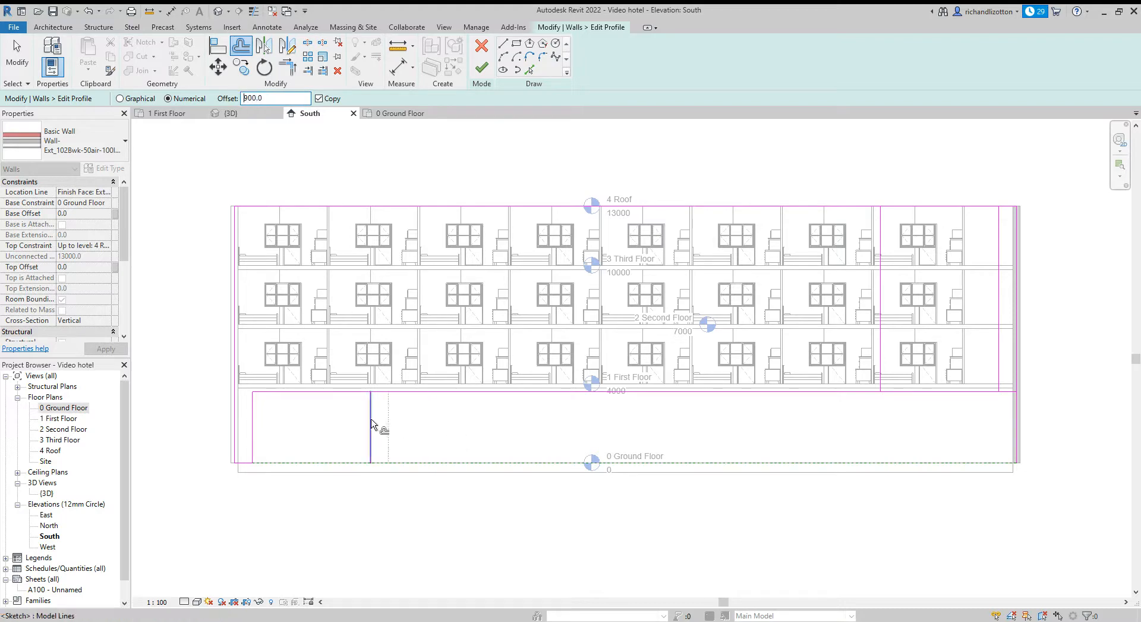
click(370, 424)
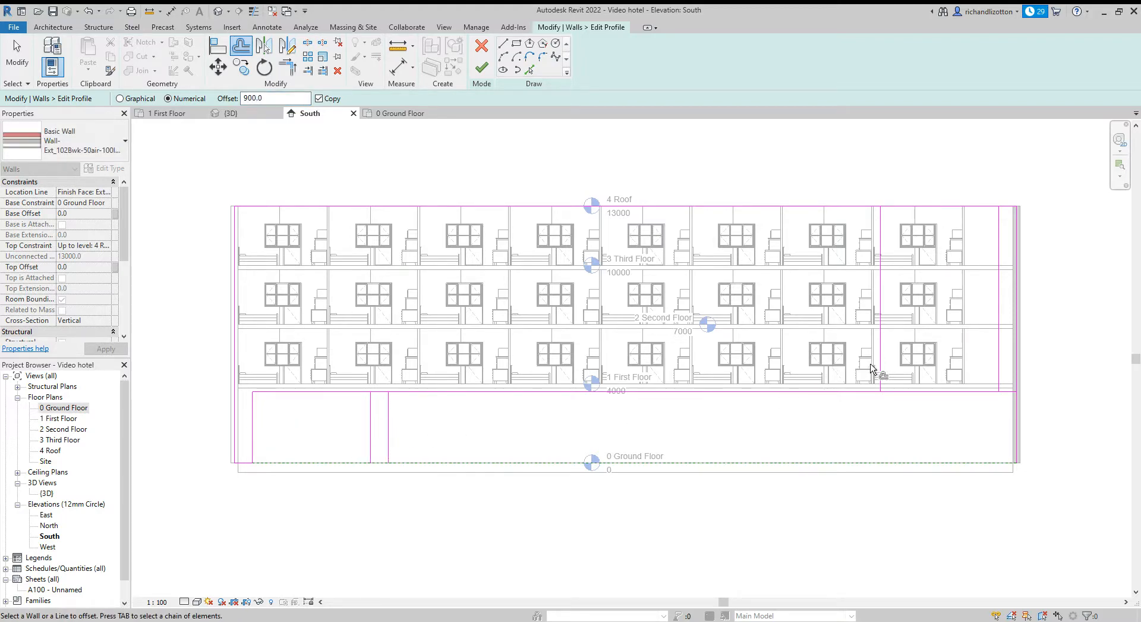
click(881, 369)
Offset copies of the two inner pier lines toward the wall's middle by 6000 mm for the second pair of openings
drag(289, 99, 193, 98)
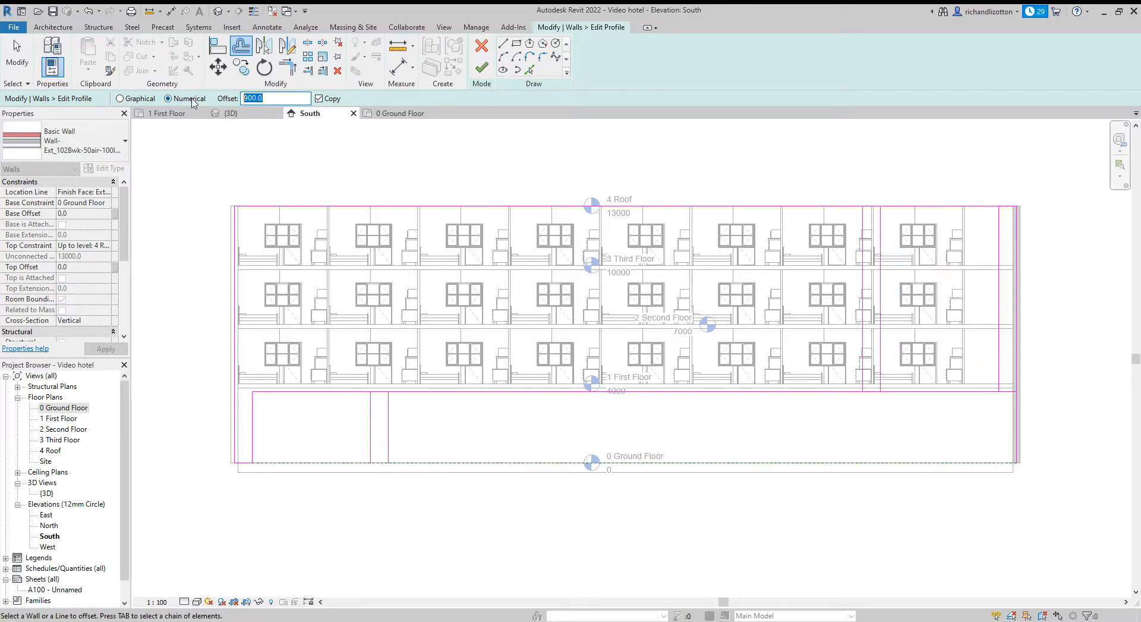
text(60)
click(389, 433)
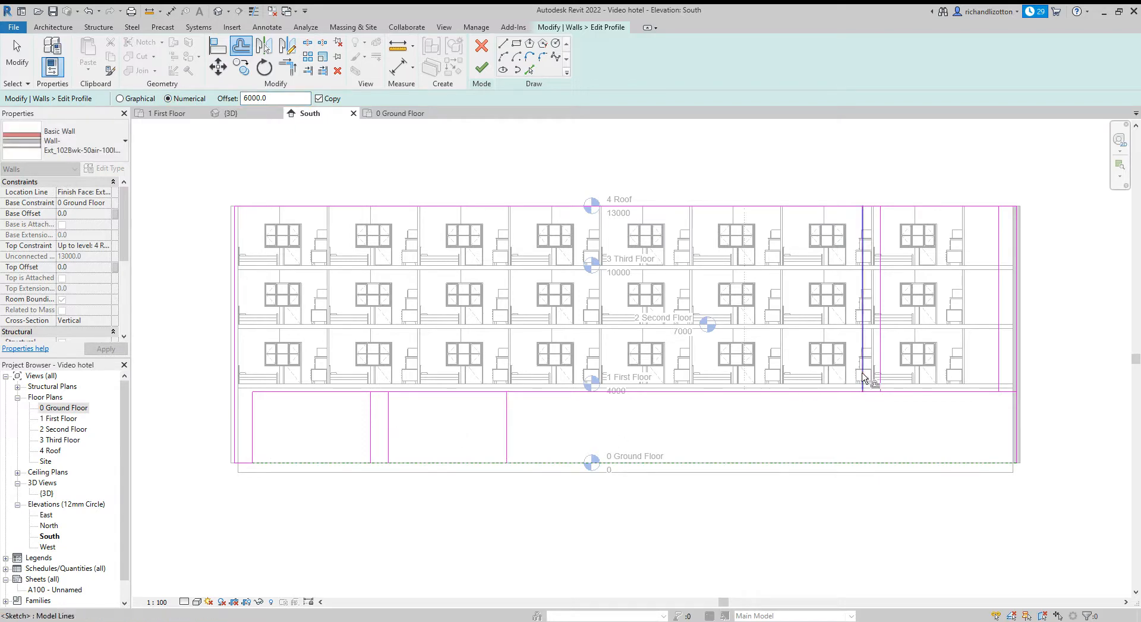
click(863, 378)
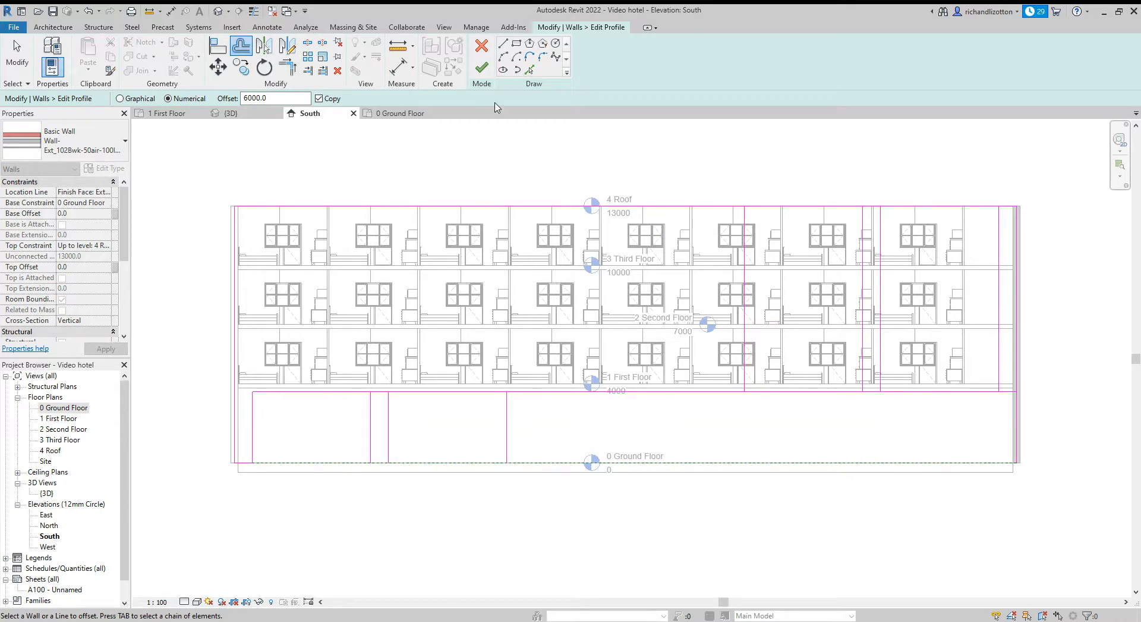
Trim the first left opening's head line to a corner with its right side, unjoining the conflicting elements
click(288, 67)
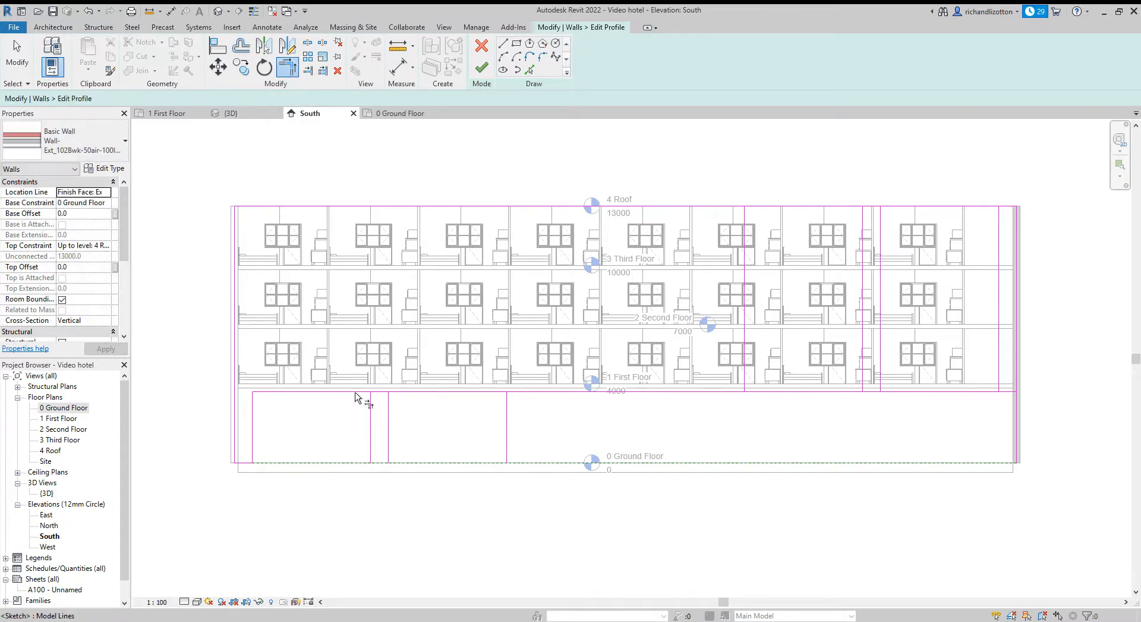
click(364, 392)
click(370, 415)
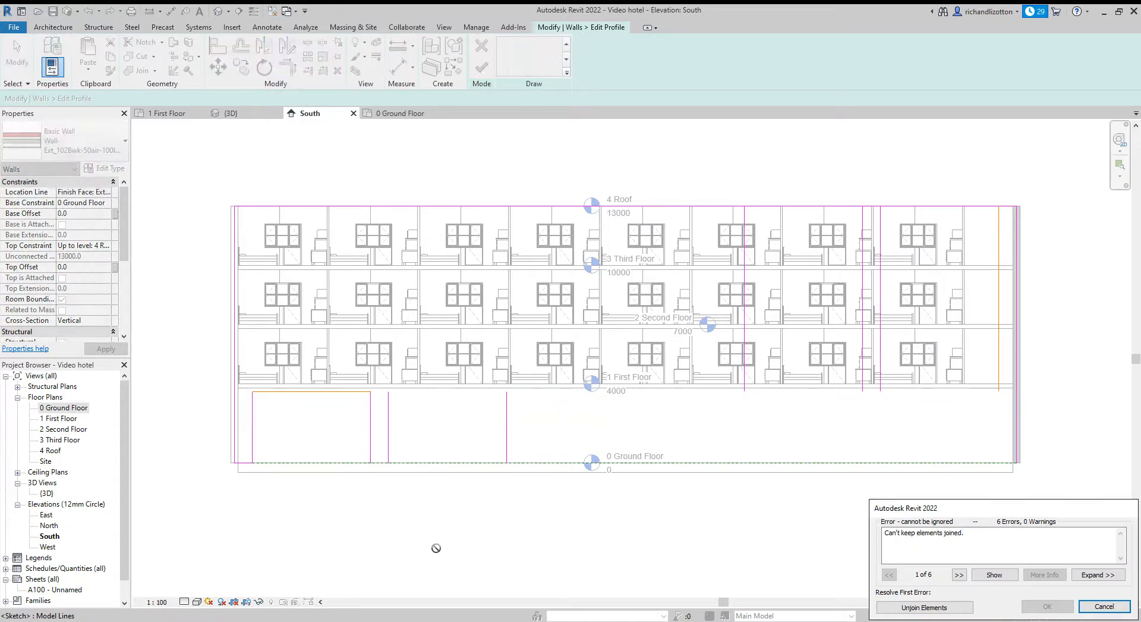
click(935, 612)
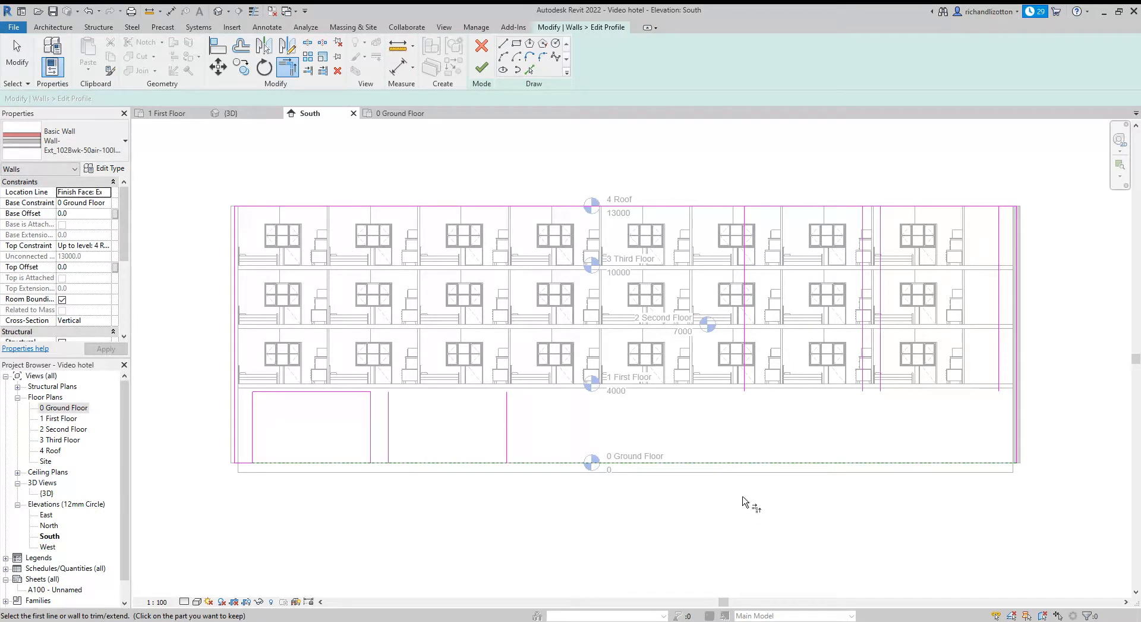
click(503, 44)
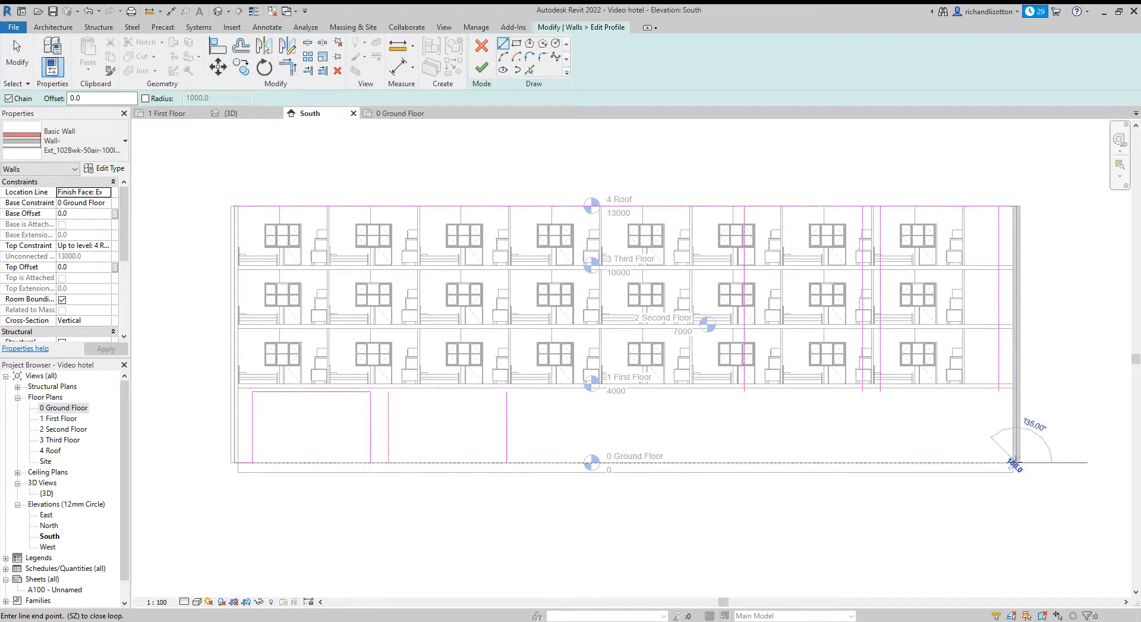
click(1017, 462)
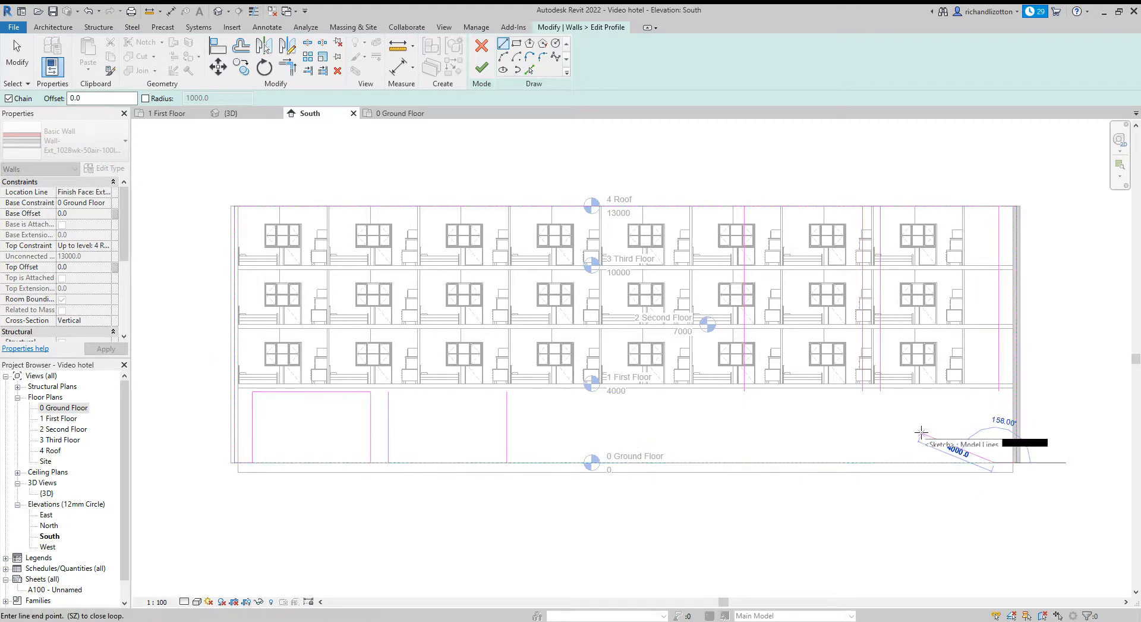
key(Escape)
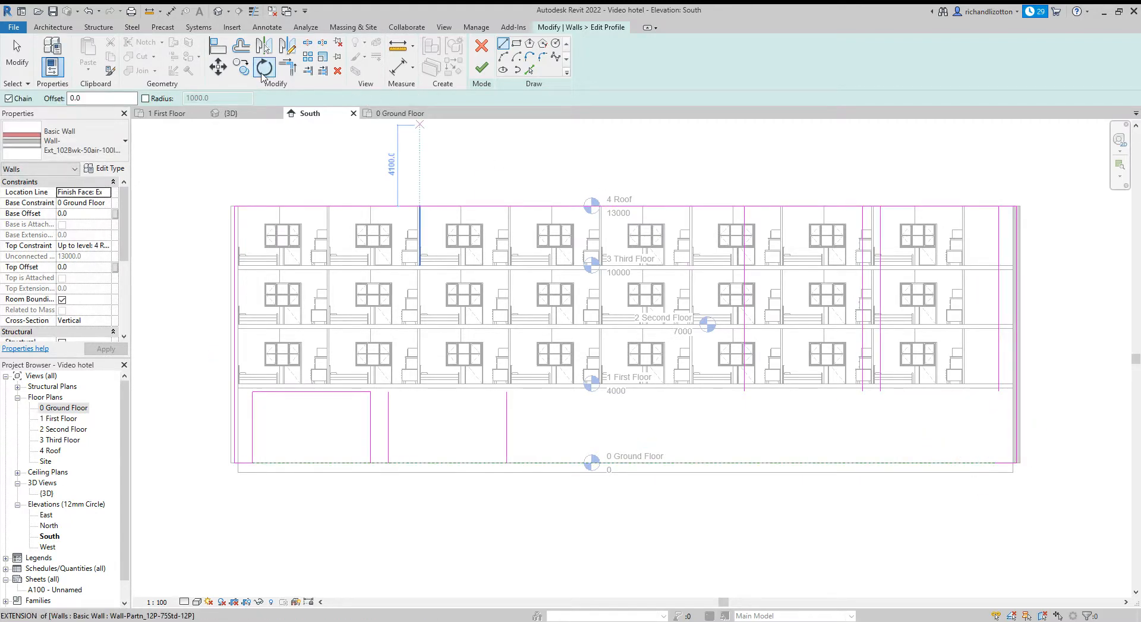
Trim the far-right opening's right vertical line to corners with the ground-floor base line and the head line
click(288, 67)
click(1001, 374)
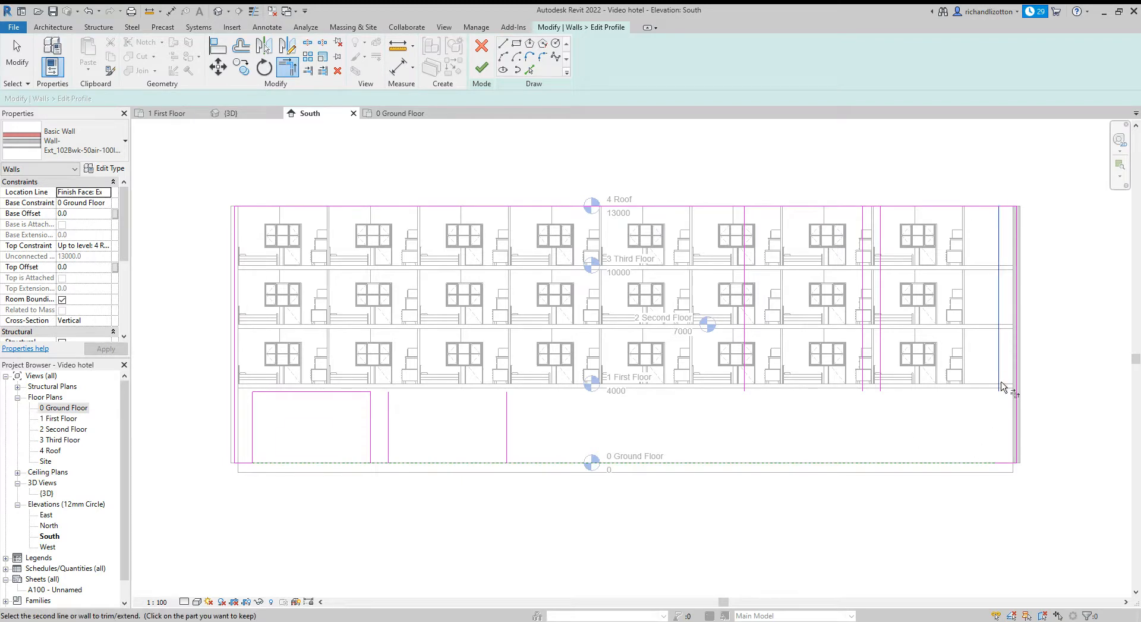
click(1005, 464)
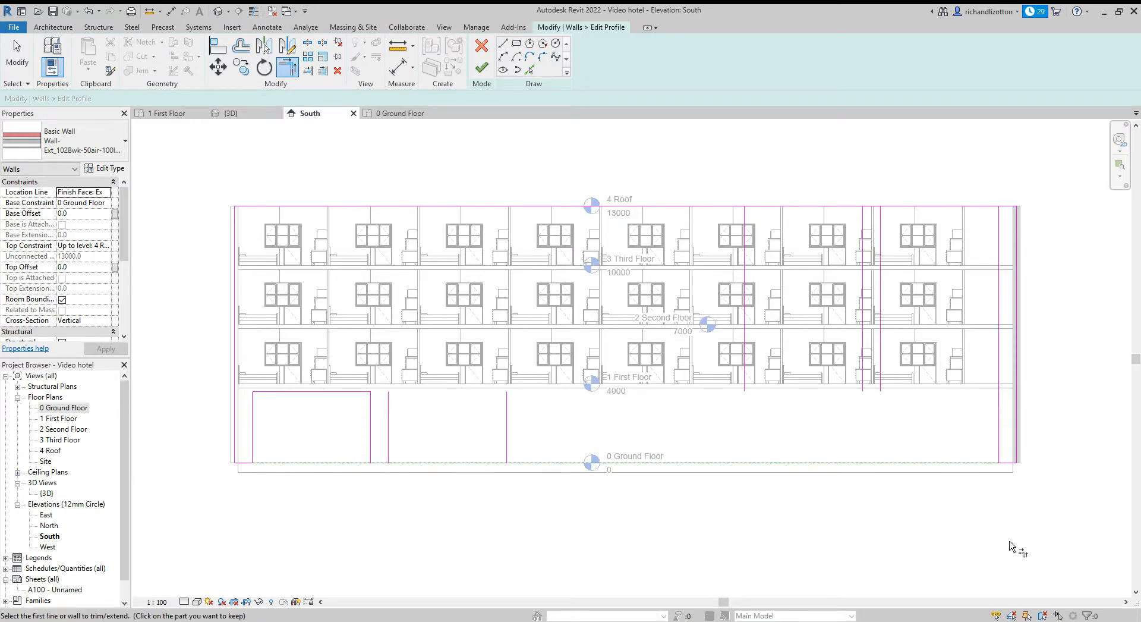
click(998, 427)
click(330, 395)
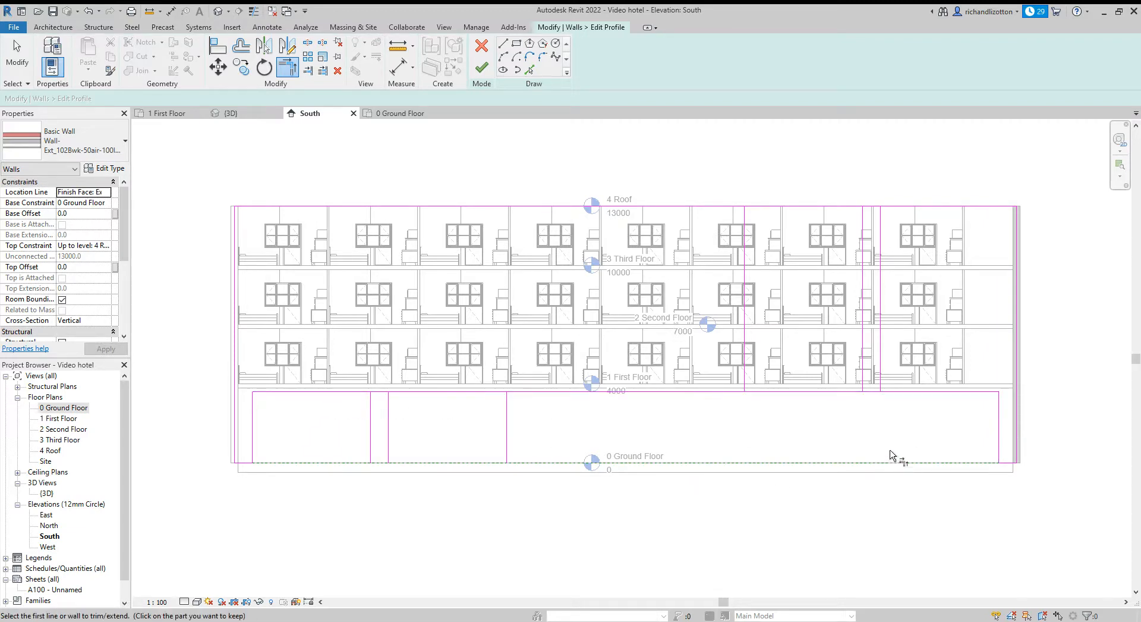
Extend the other three vertical lines of the two right openings down to the ground-floor base line
click(881, 379)
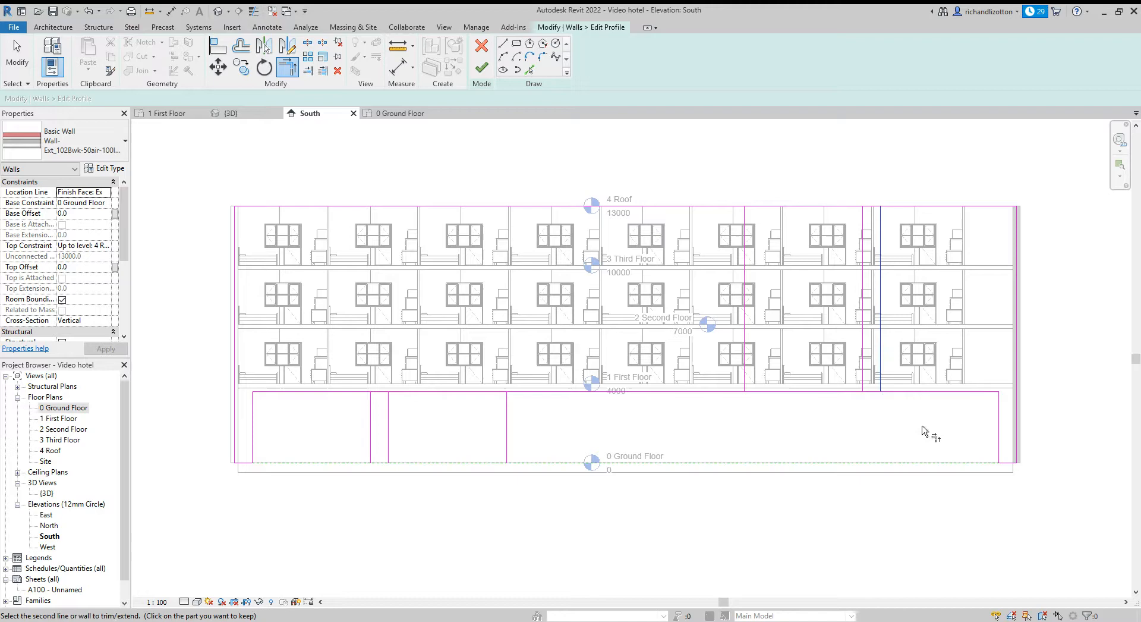
click(1009, 467)
click(863, 381)
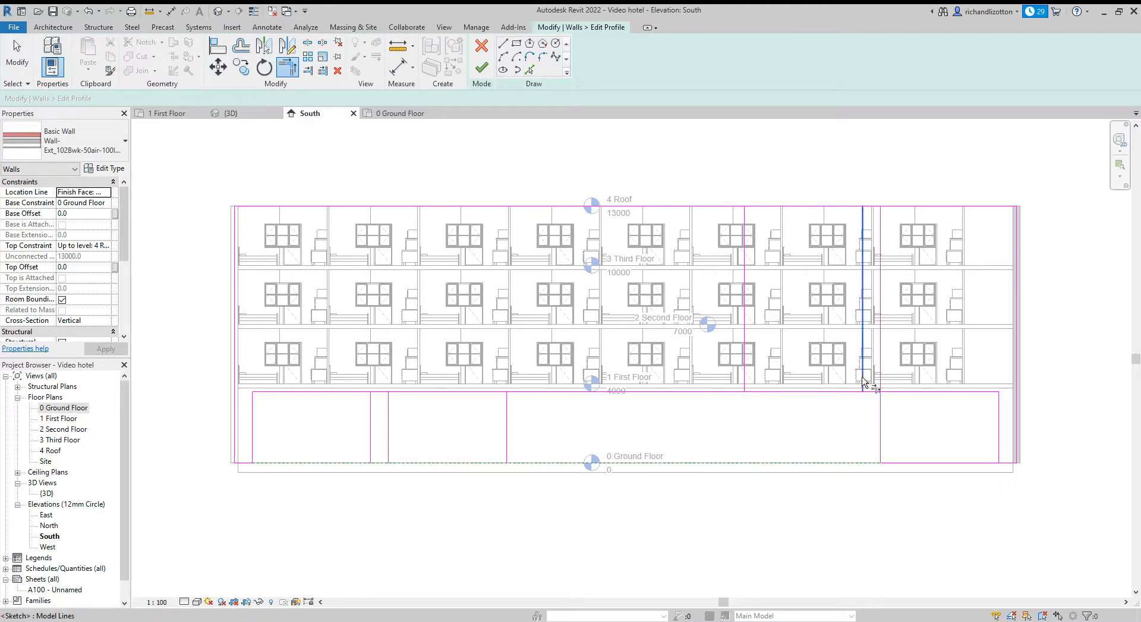
click(904, 464)
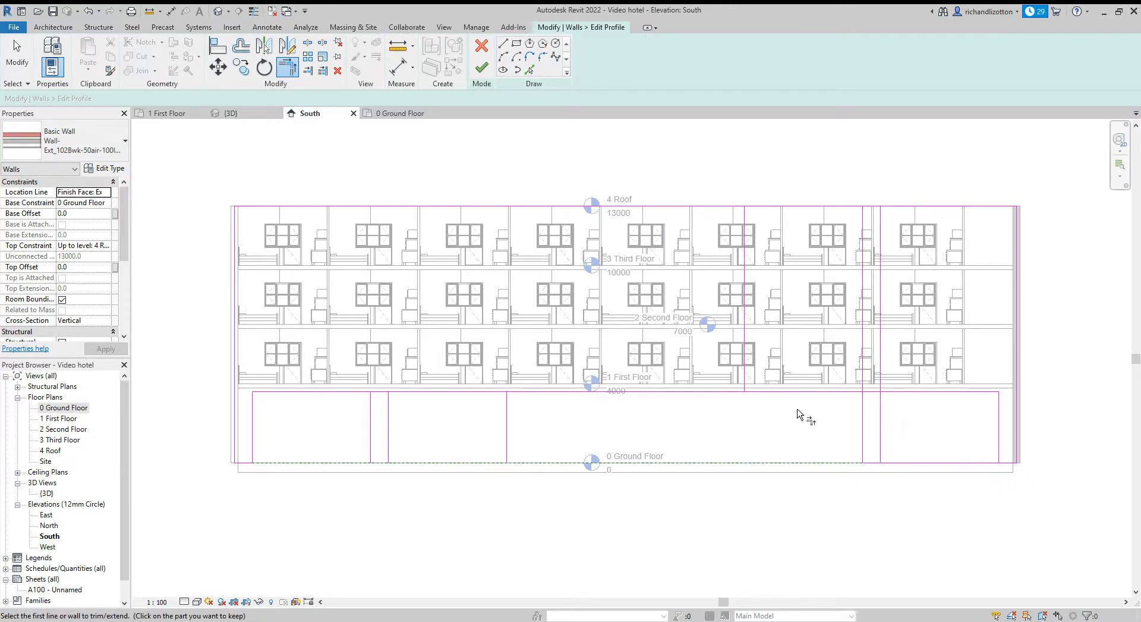
click(743, 384)
click(901, 464)
Trim the head line to the far-right opening's left side and the base line to its right side, unjoining the conflicting elements
click(898, 393)
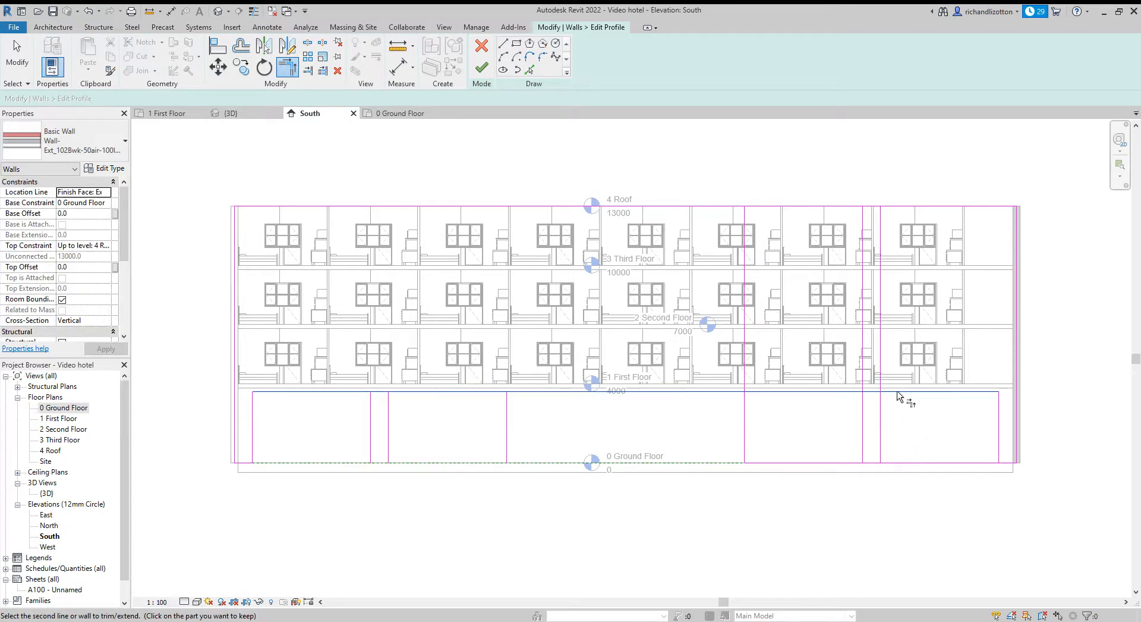
click(881, 404)
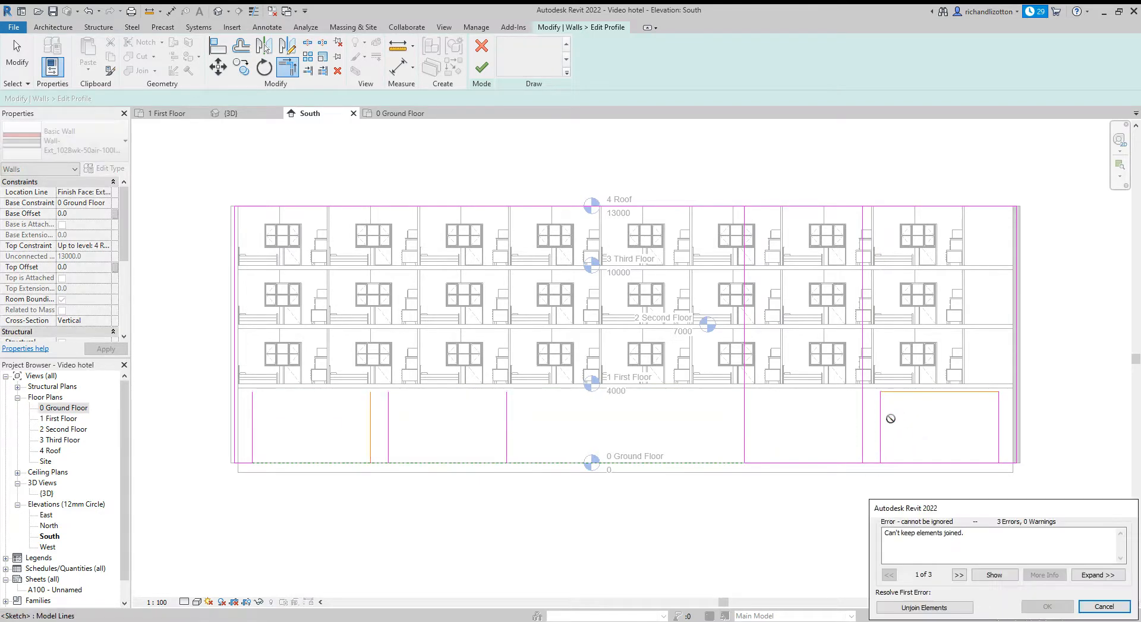
click(912, 609)
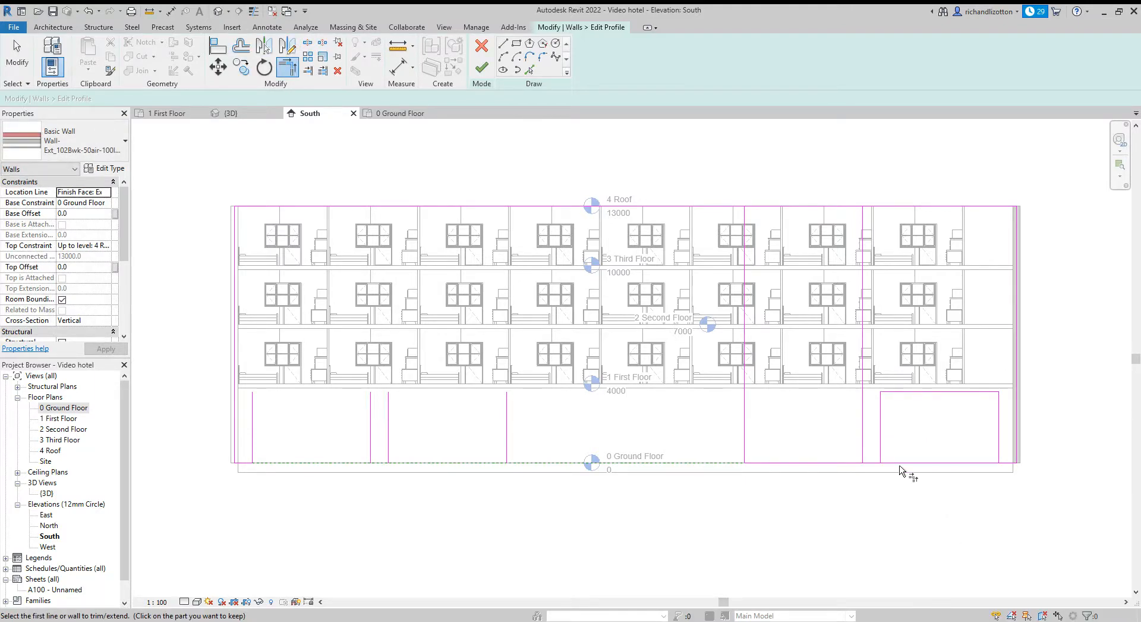
click(998, 454)
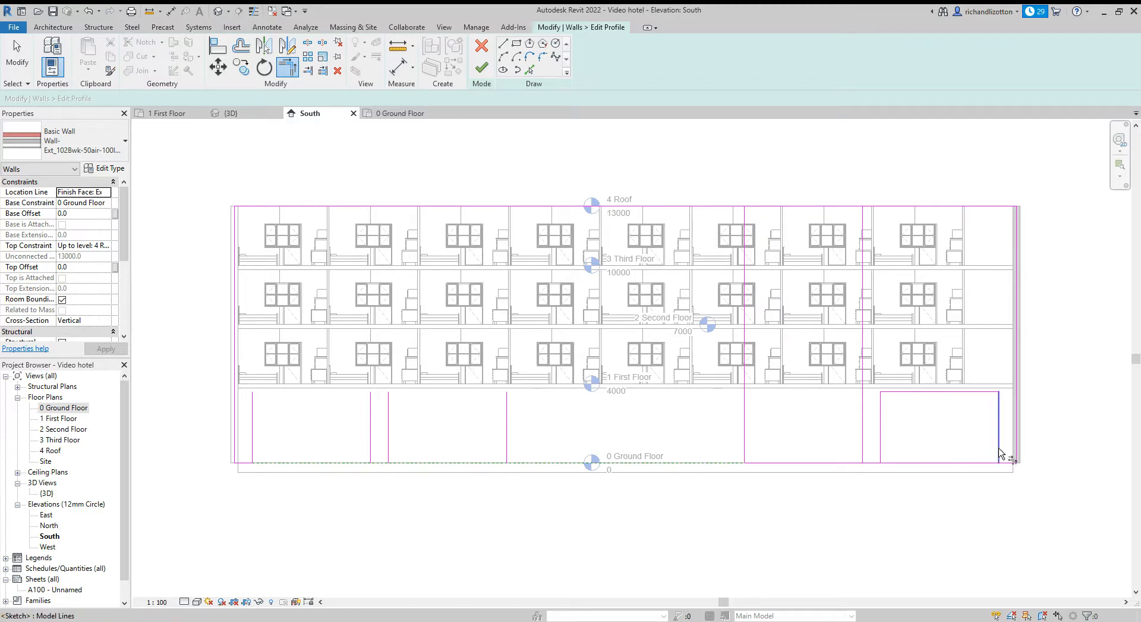
click(1009, 464)
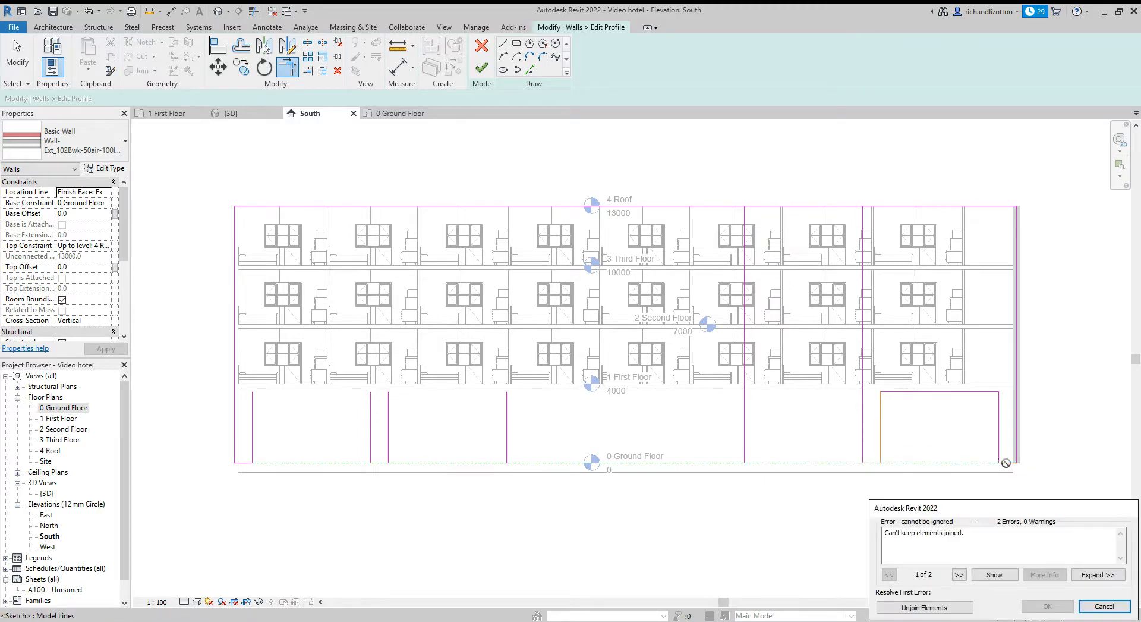
click(942, 608)
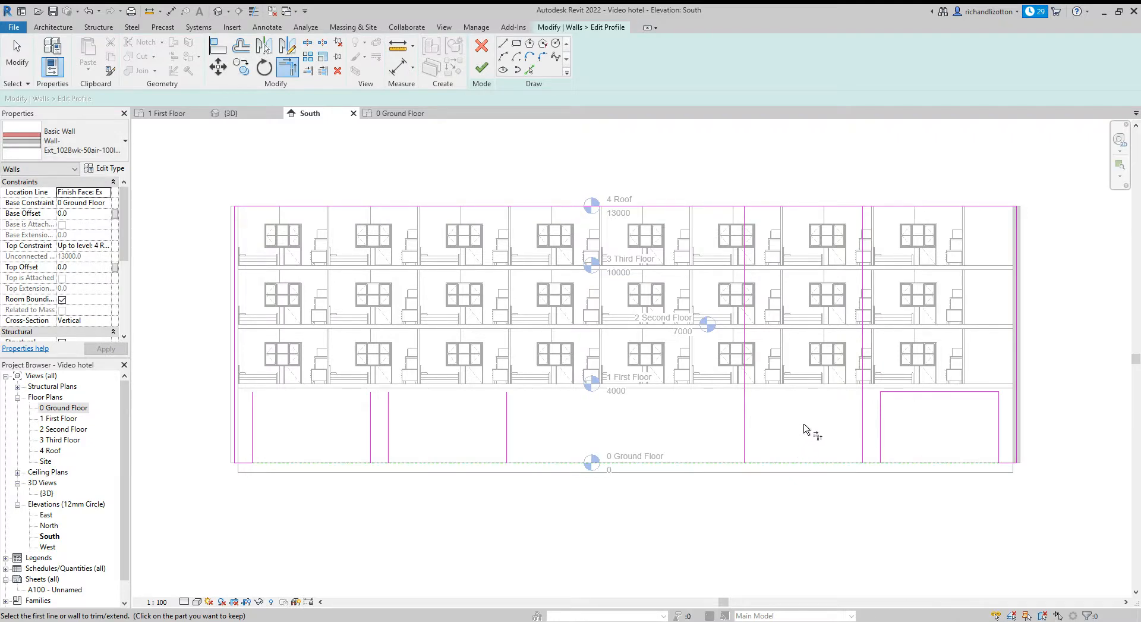
Draw straight head lines across the two left openings and the ground-level base line of the pier between them
click(503, 44)
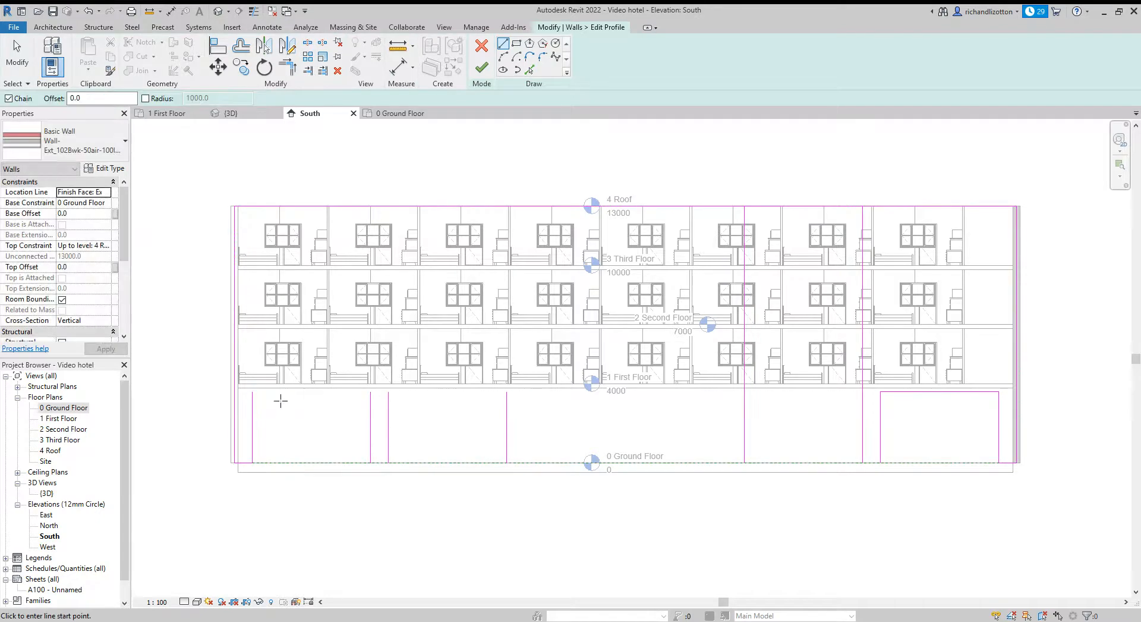
click(252, 391)
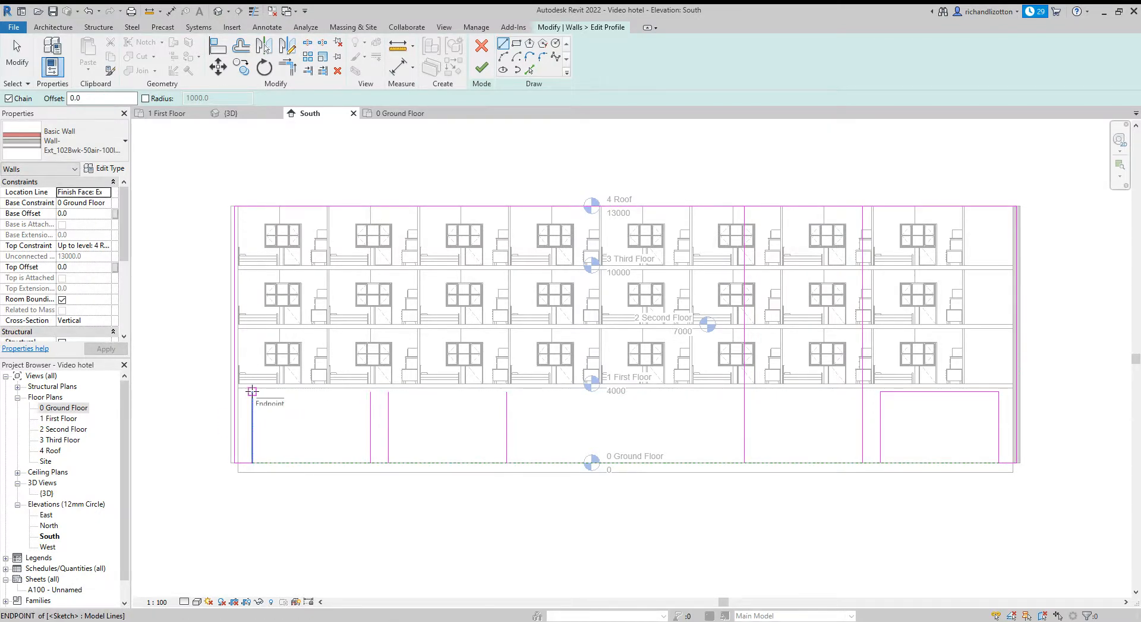
click(252, 391)
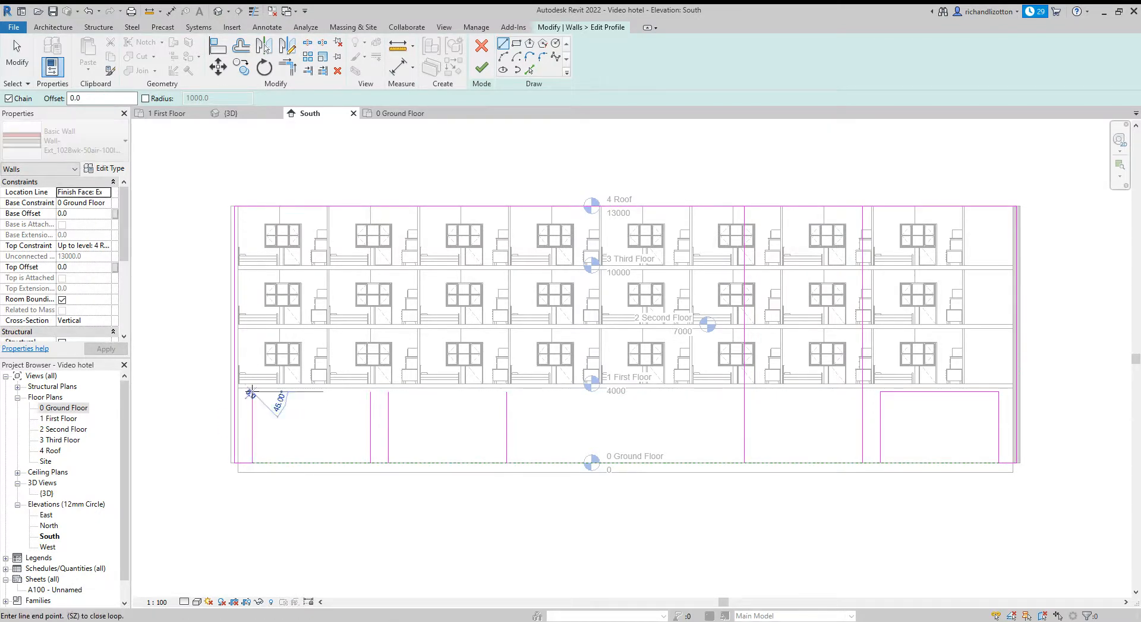
click(371, 391)
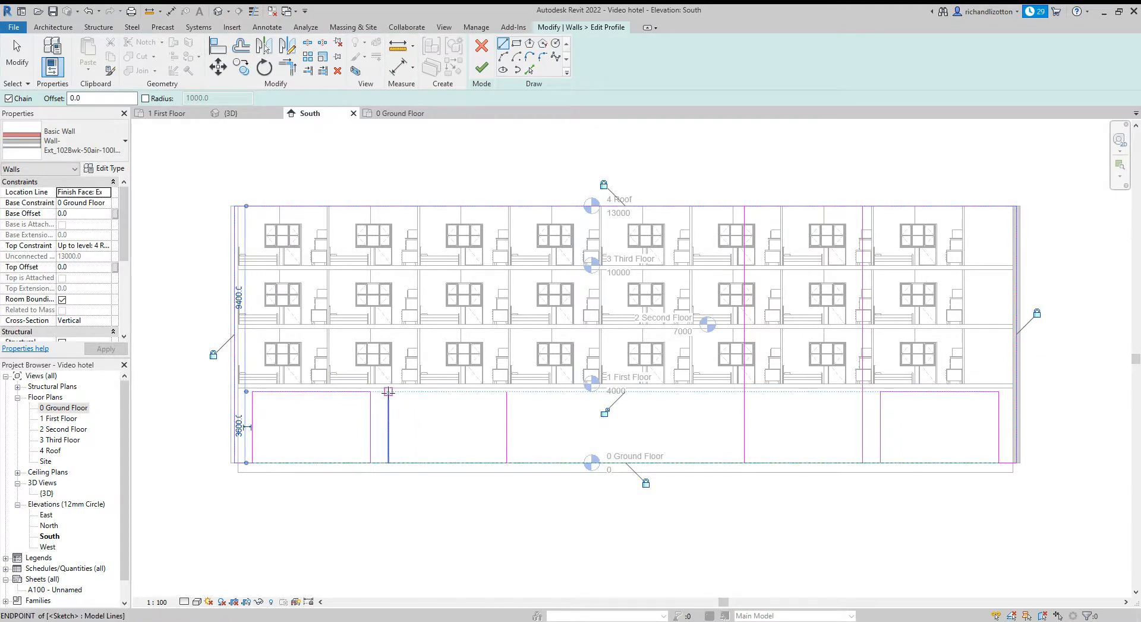
click(389, 391)
click(506, 391)
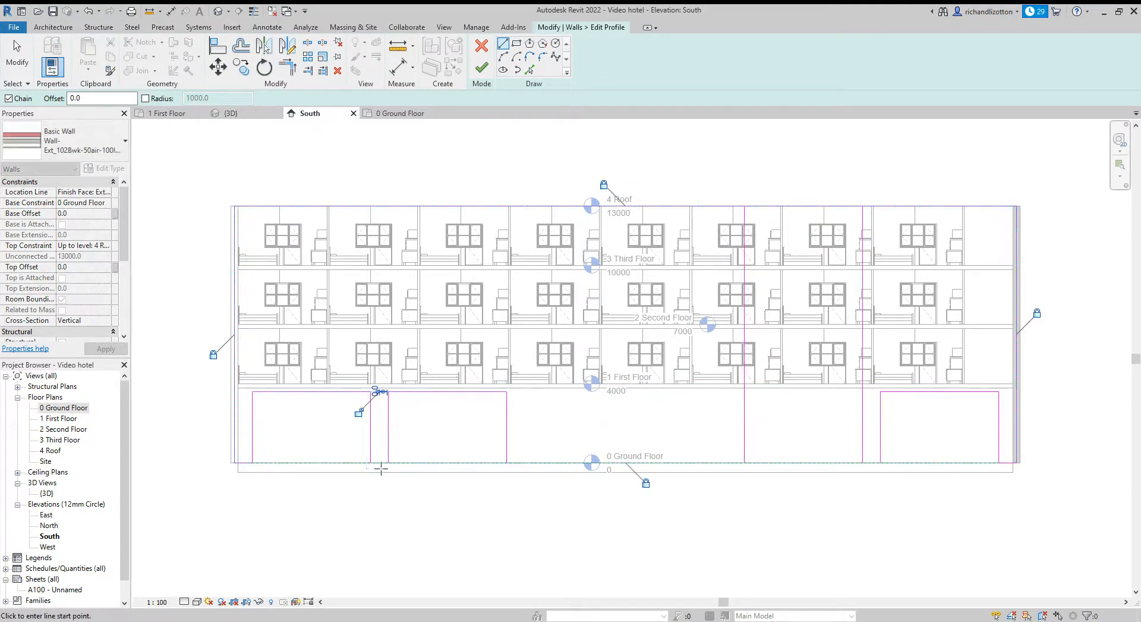
click(371, 462)
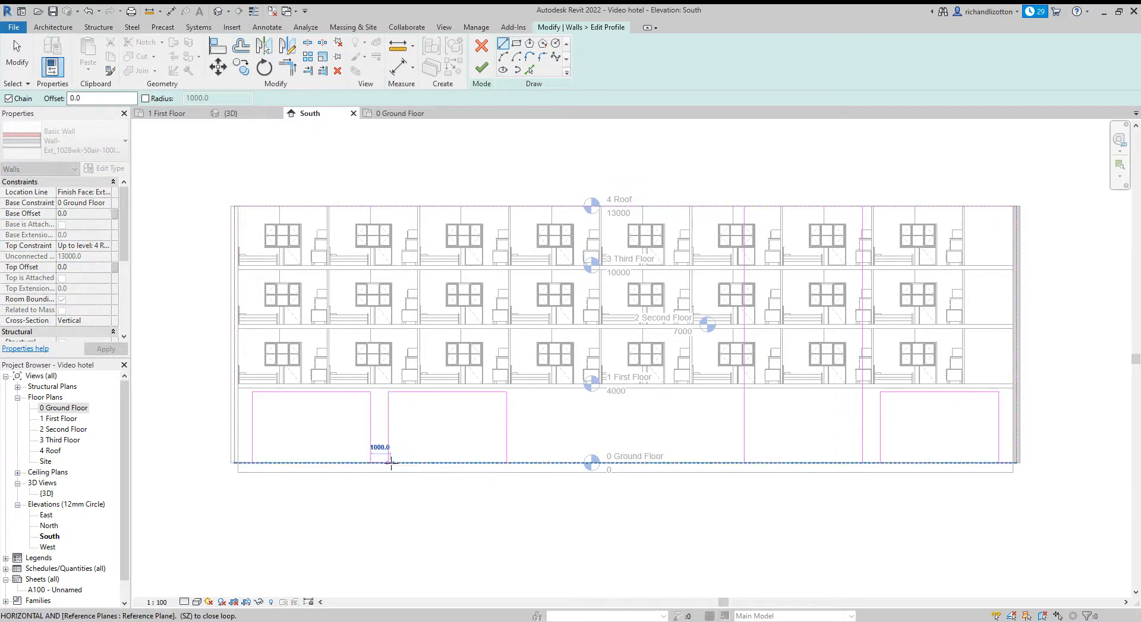
click(389, 462)
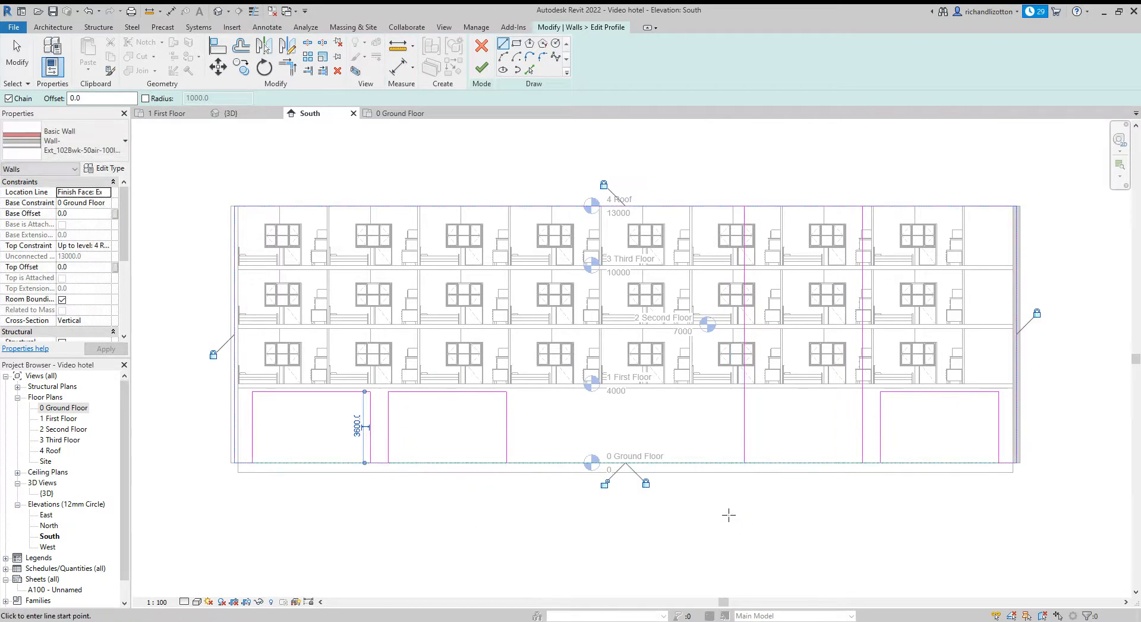
Draw the base line of the pier between the right openings and an about 8300 mm head line extending inward from the far-right opening
click(880, 462)
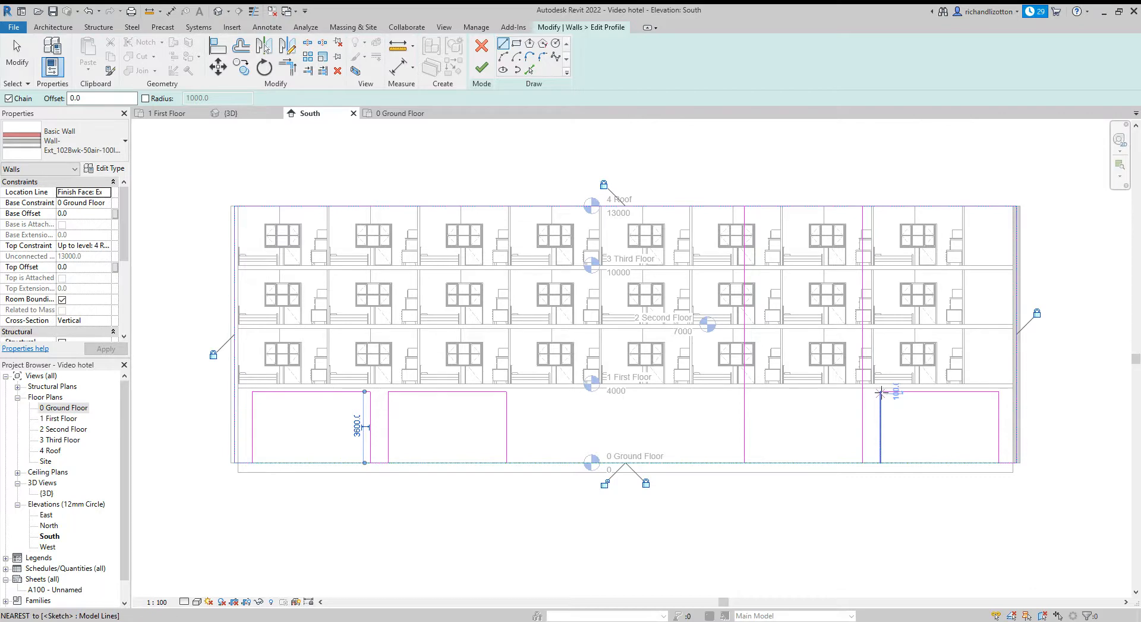
click(881, 392)
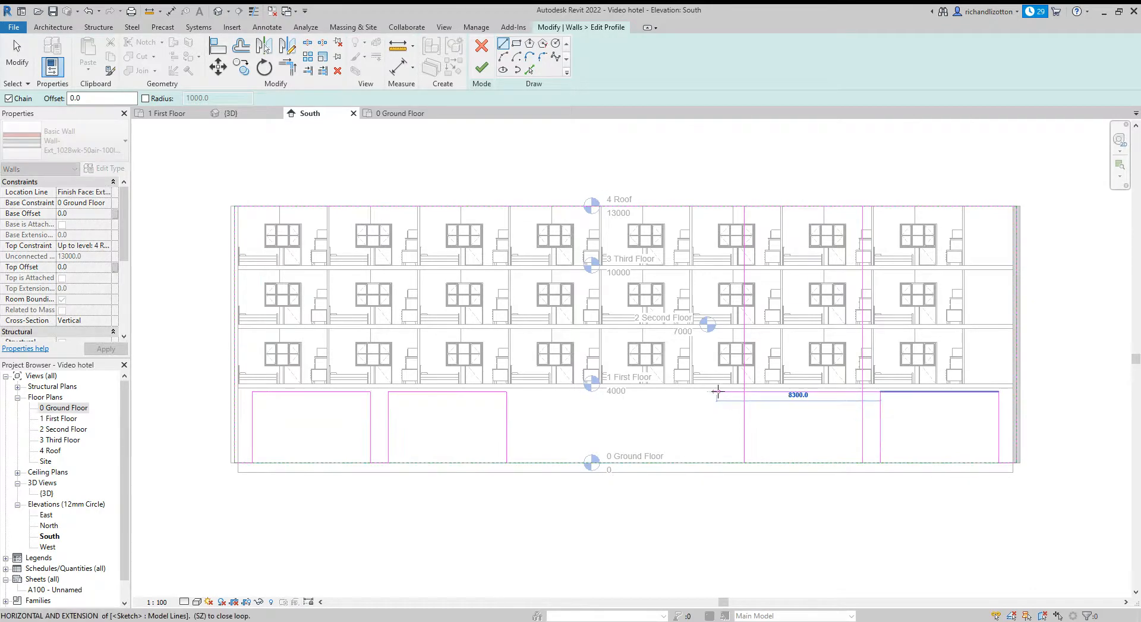
click(719, 391)
key(Escape)
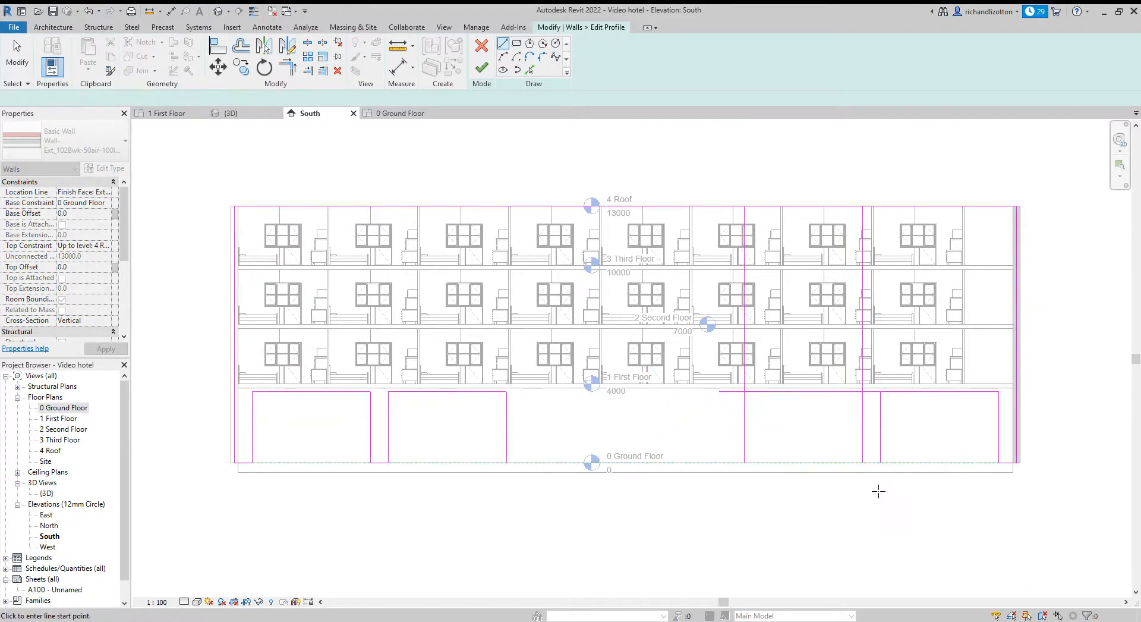
click(880, 461)
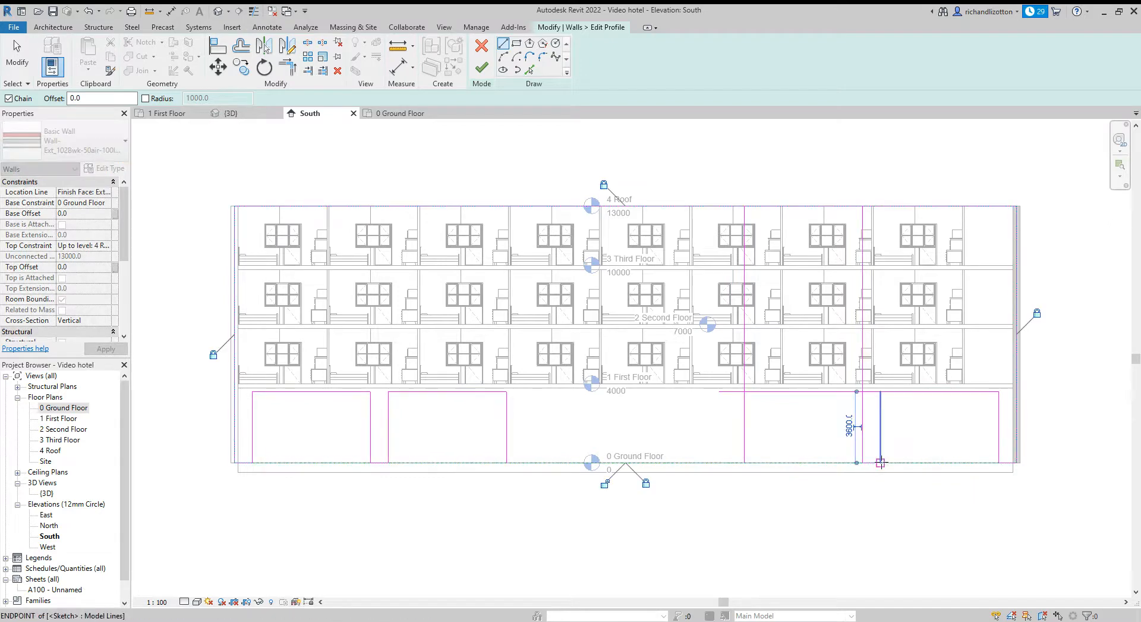
key(Escape)
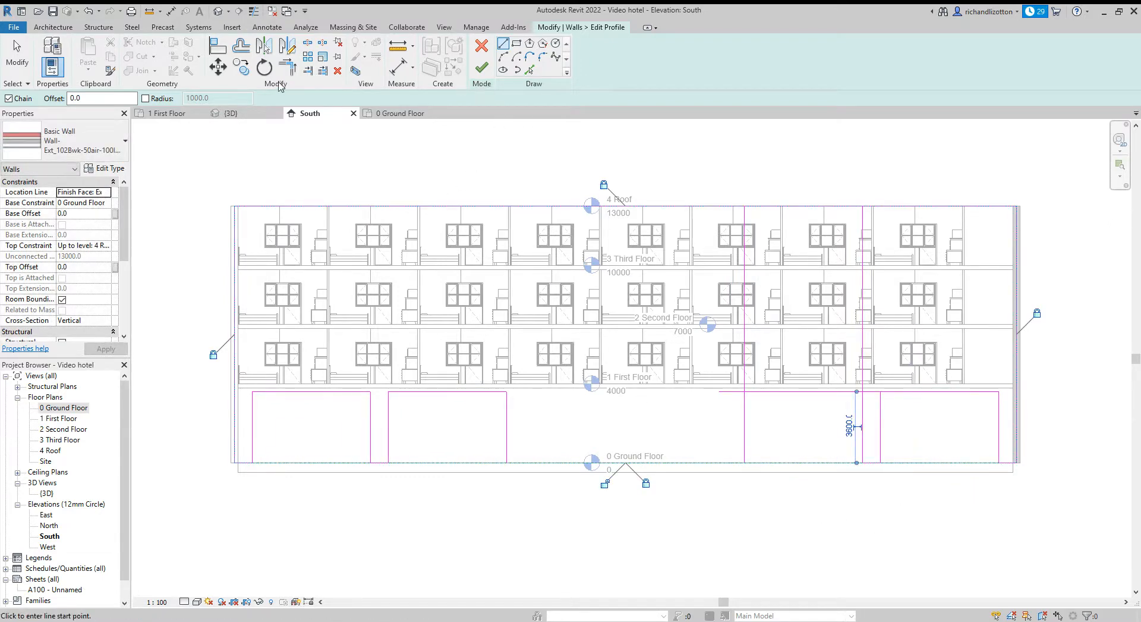
Trim the new head line to corners with both sides of the inner right opening
click(287, 66)
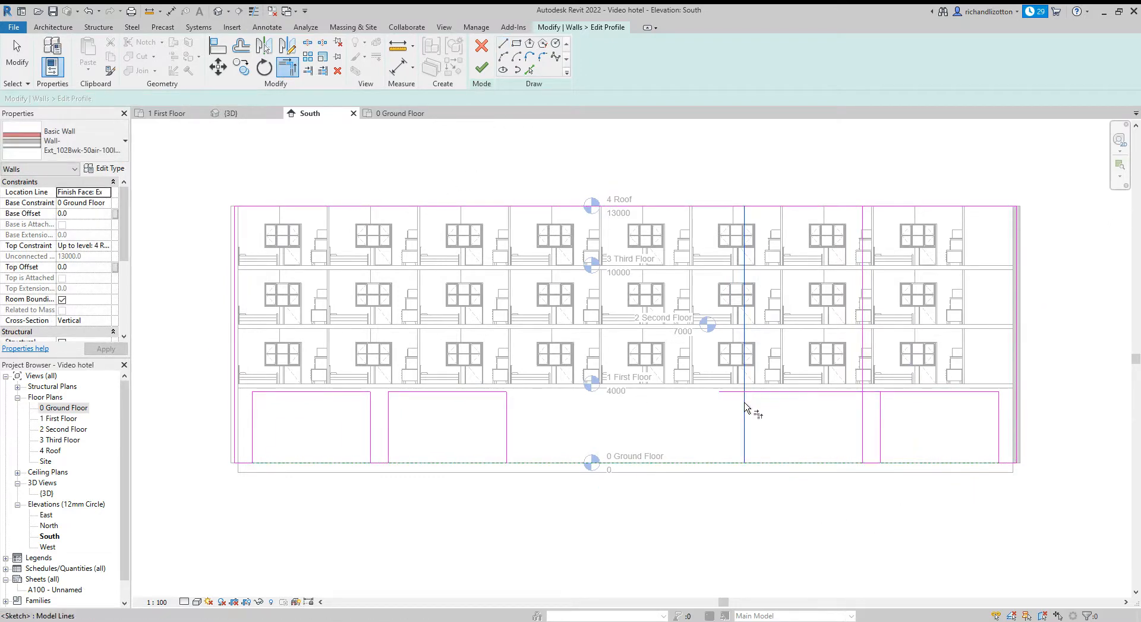
click(764, 392)
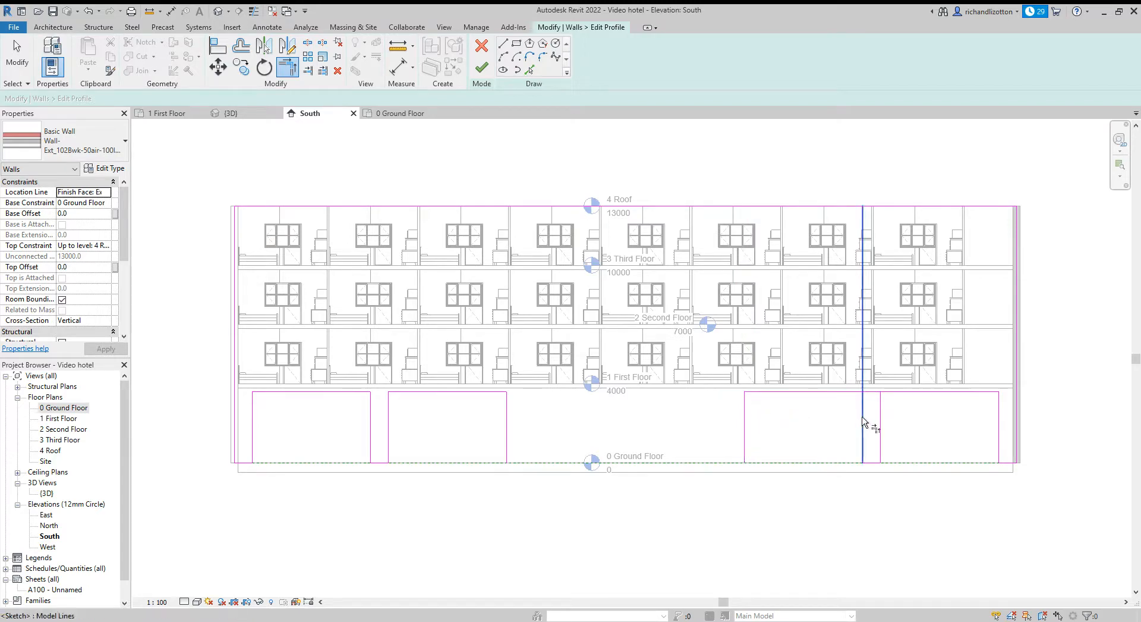
click(863, 423)
click(836, 393)
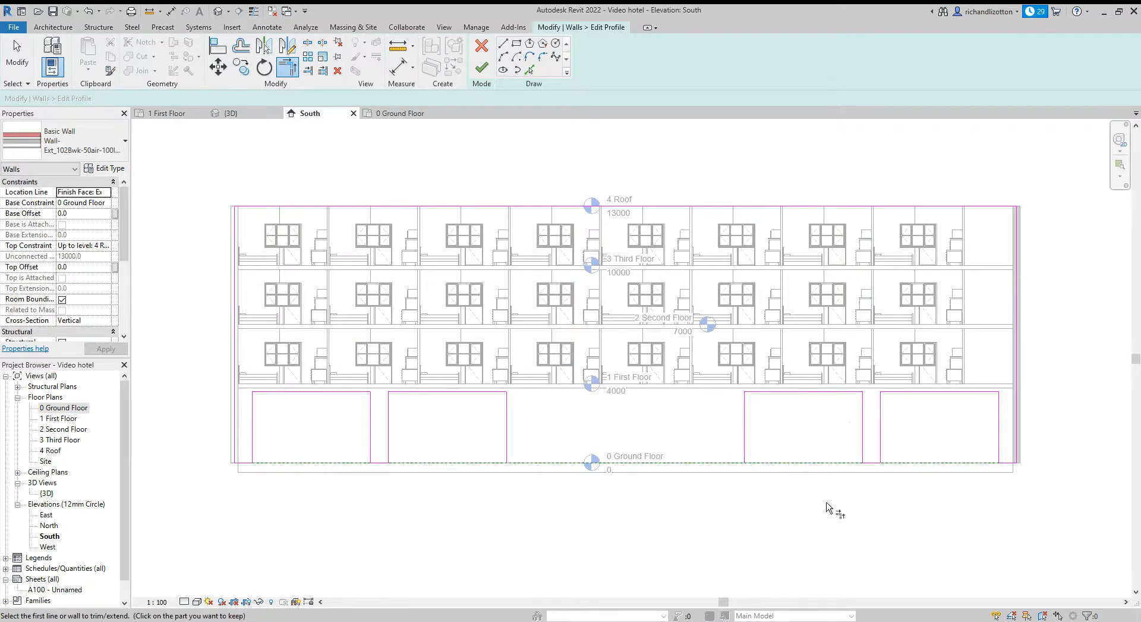
Draw a 900 mm pier base line and a 3600 mm high vertical line inward from each of the two inner openings
scroll(815, 498, up, 1)
middle_drag(699, 500, 724, 512)
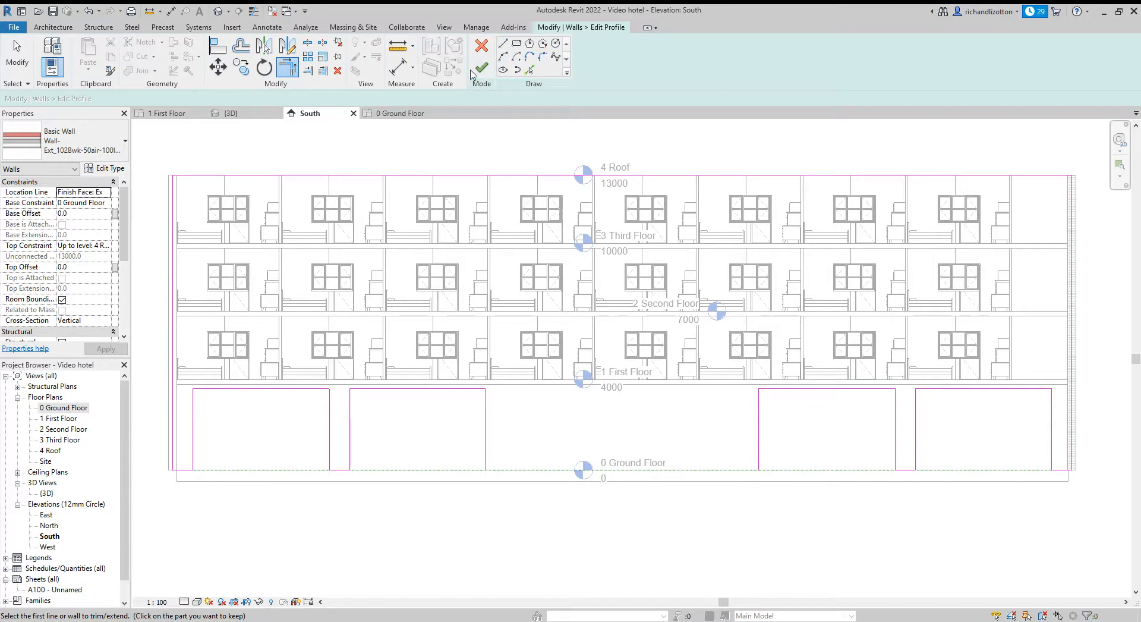
click(503, 43)
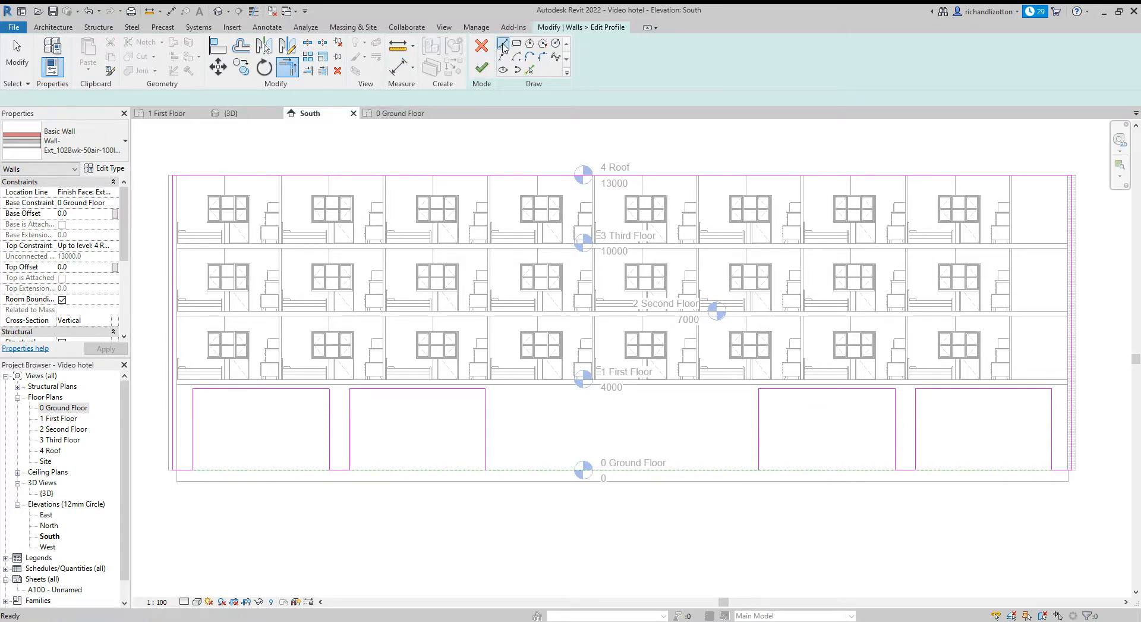
click(487, 470)
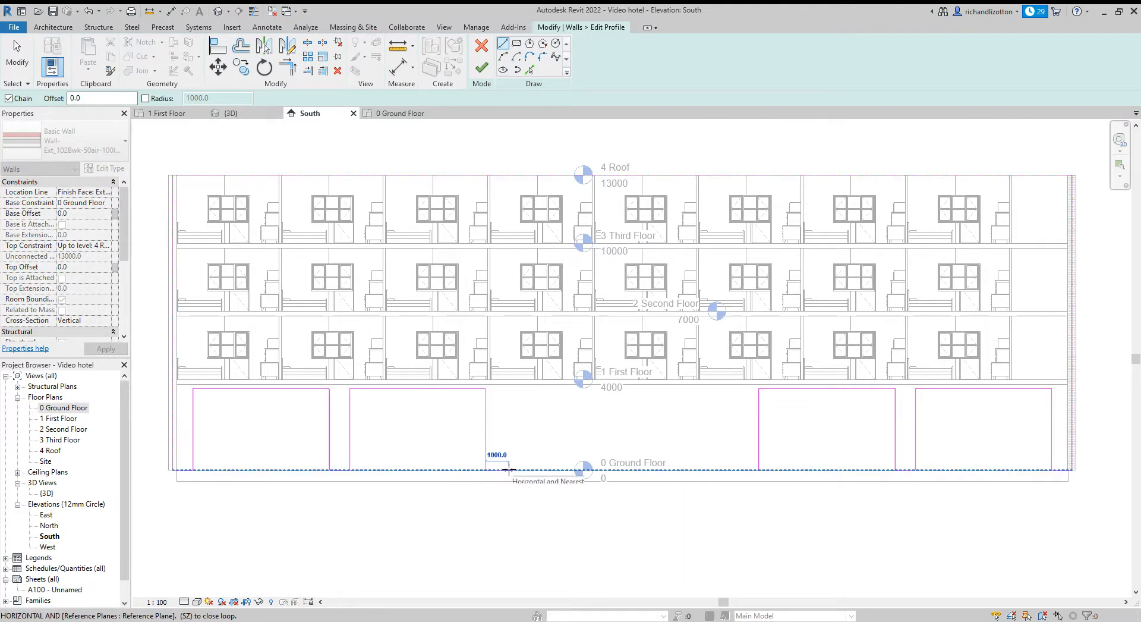
click(506, 470)
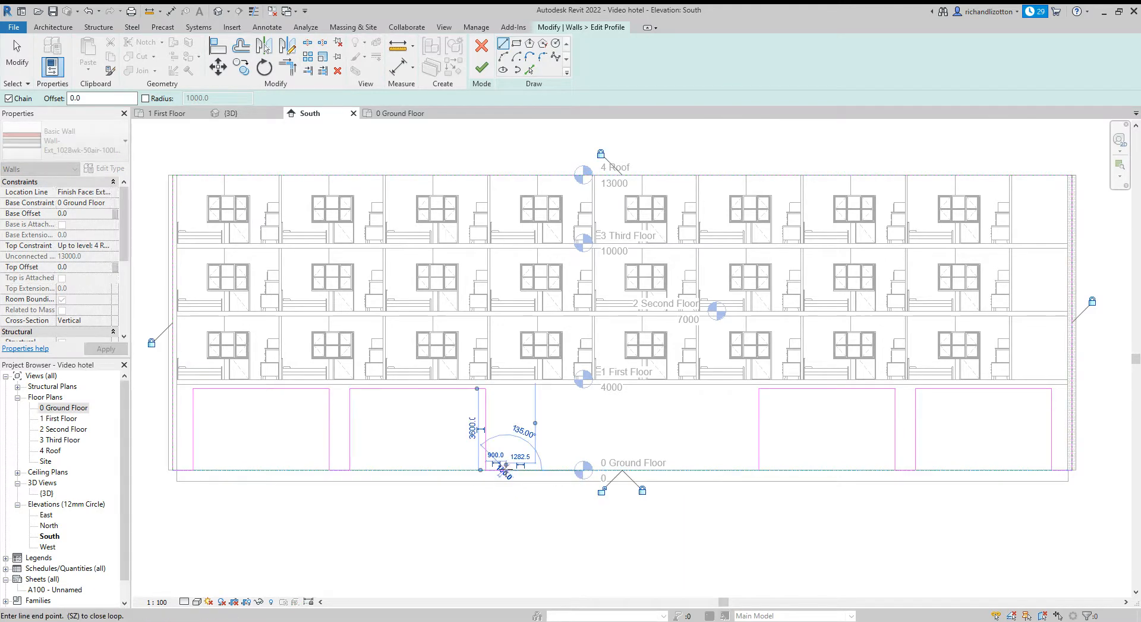
click(506, 389)
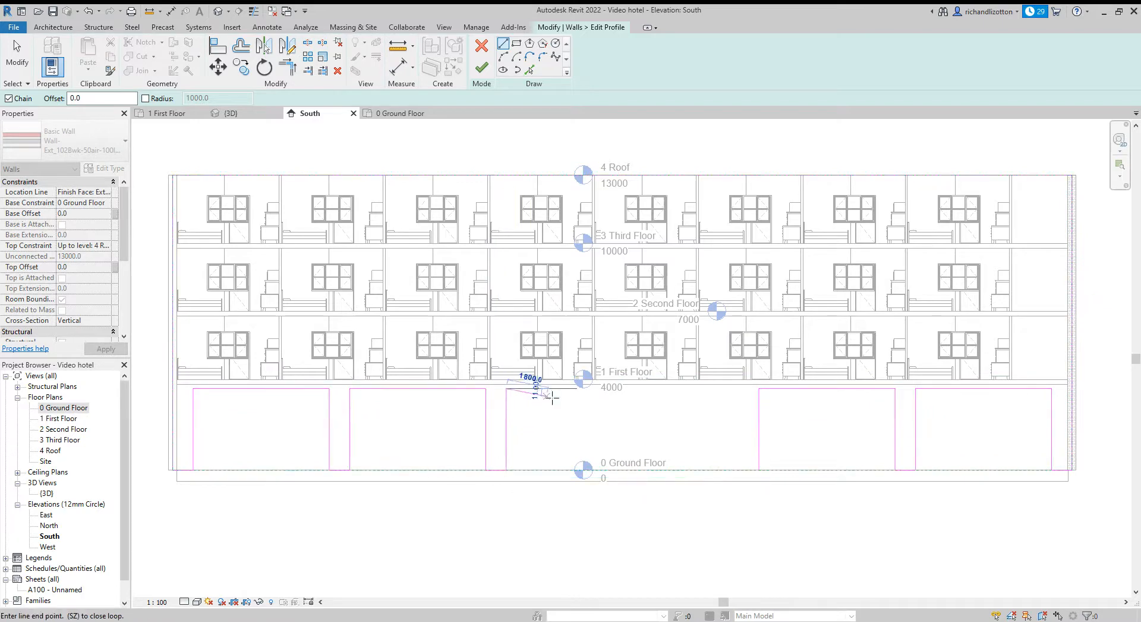
key(Escape)
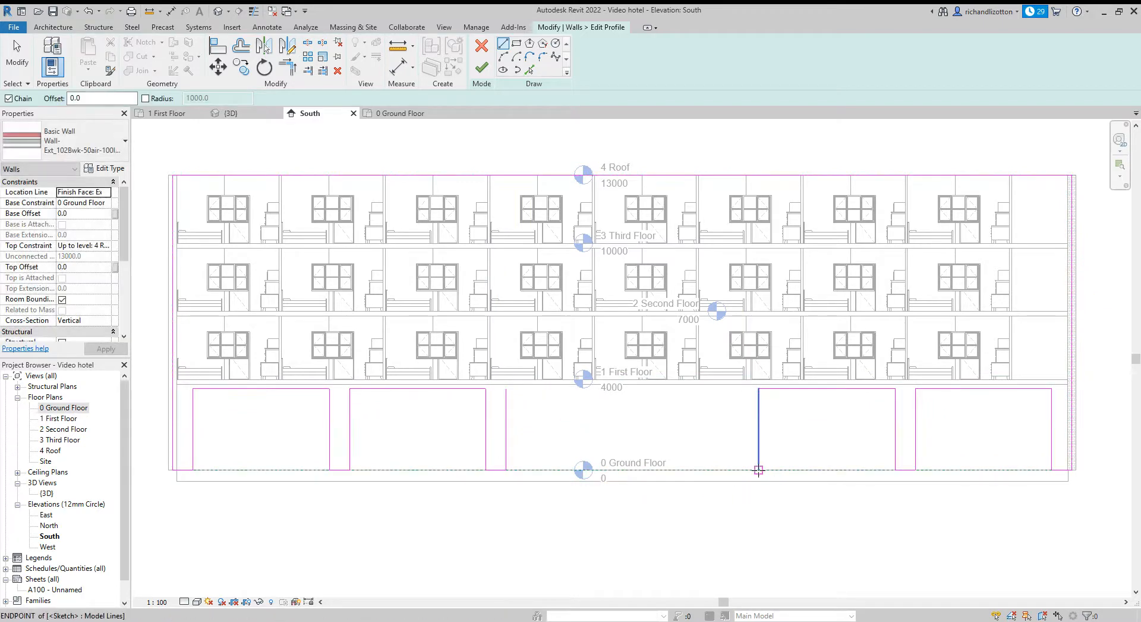
click(739, 470)
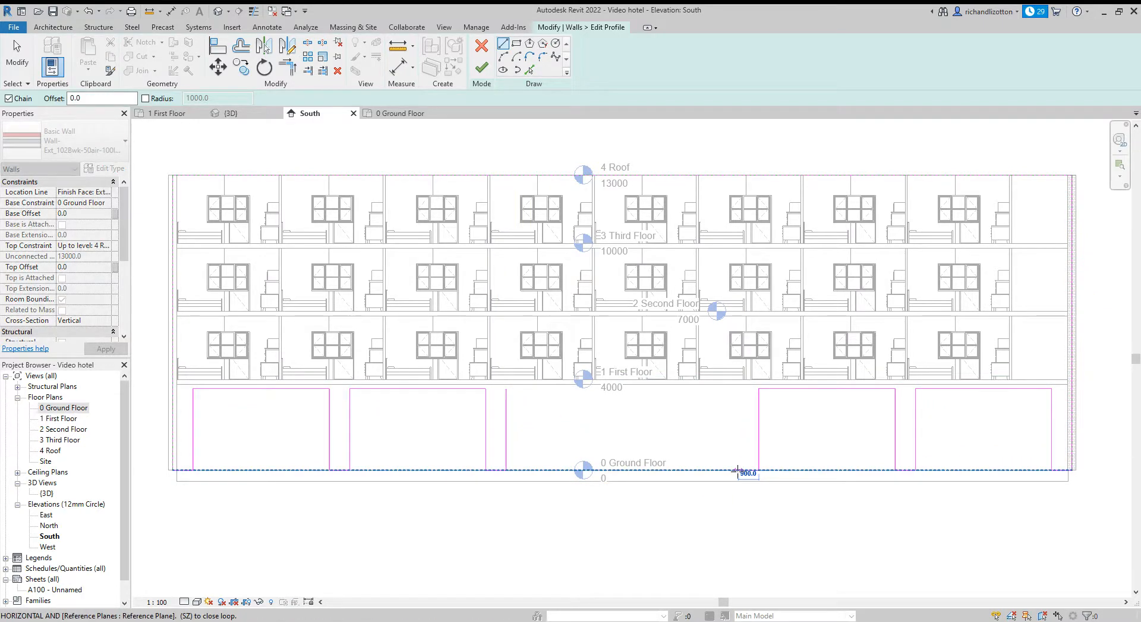
click(738, 389)
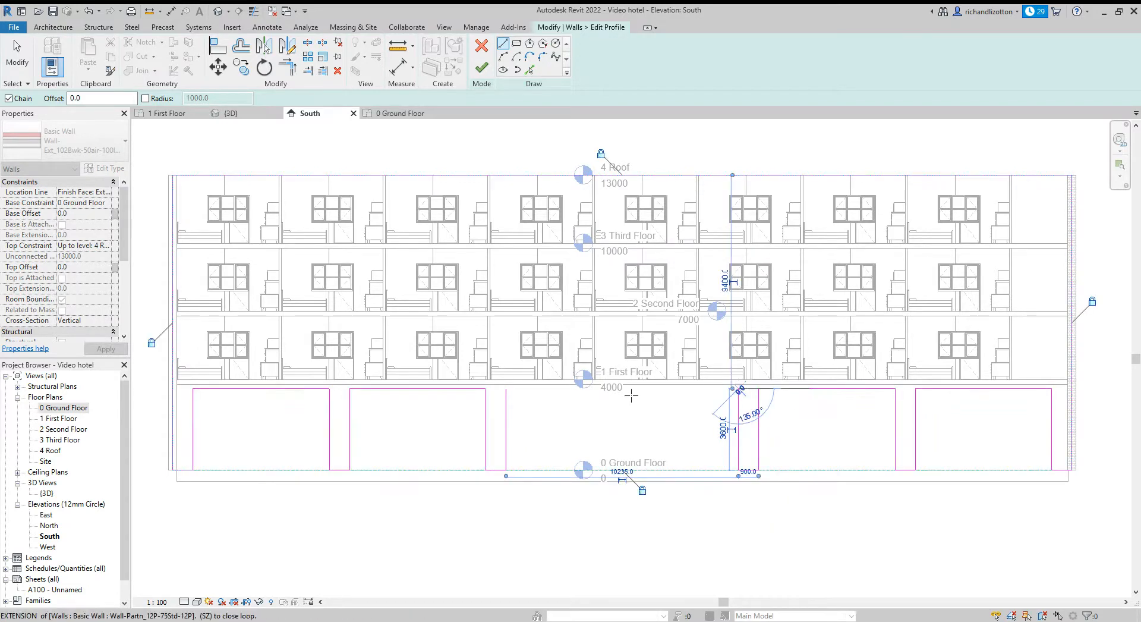
Draw the head line closing the central ground-floor opening, finish the south wall's profile edit, and deselect the wall
click(506, 389)
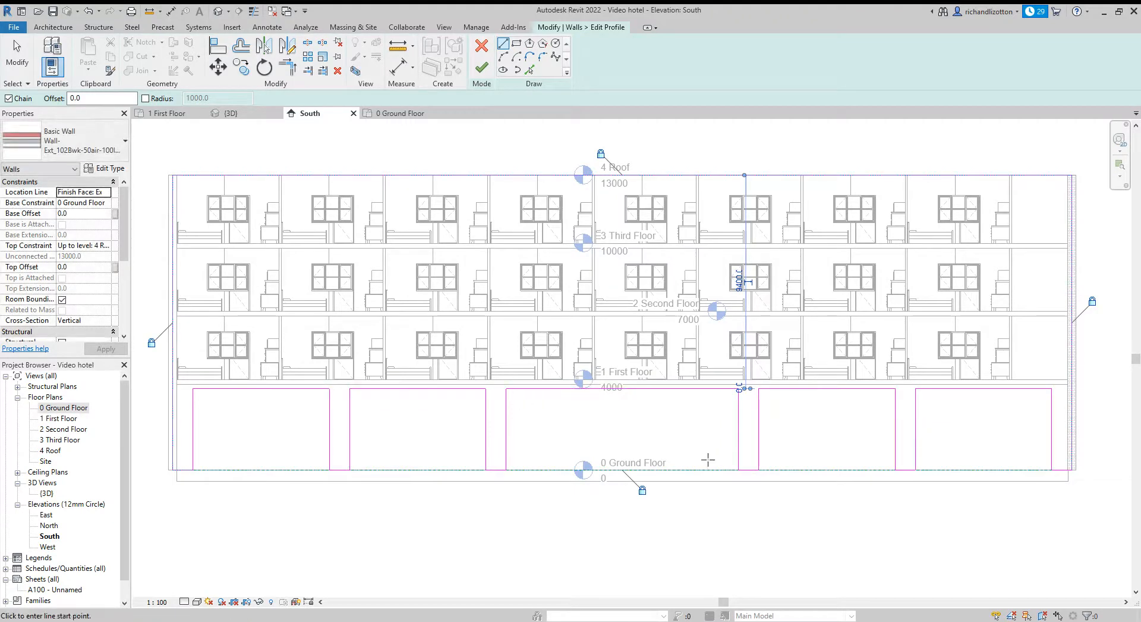
scroll(799, 535, down, 2)
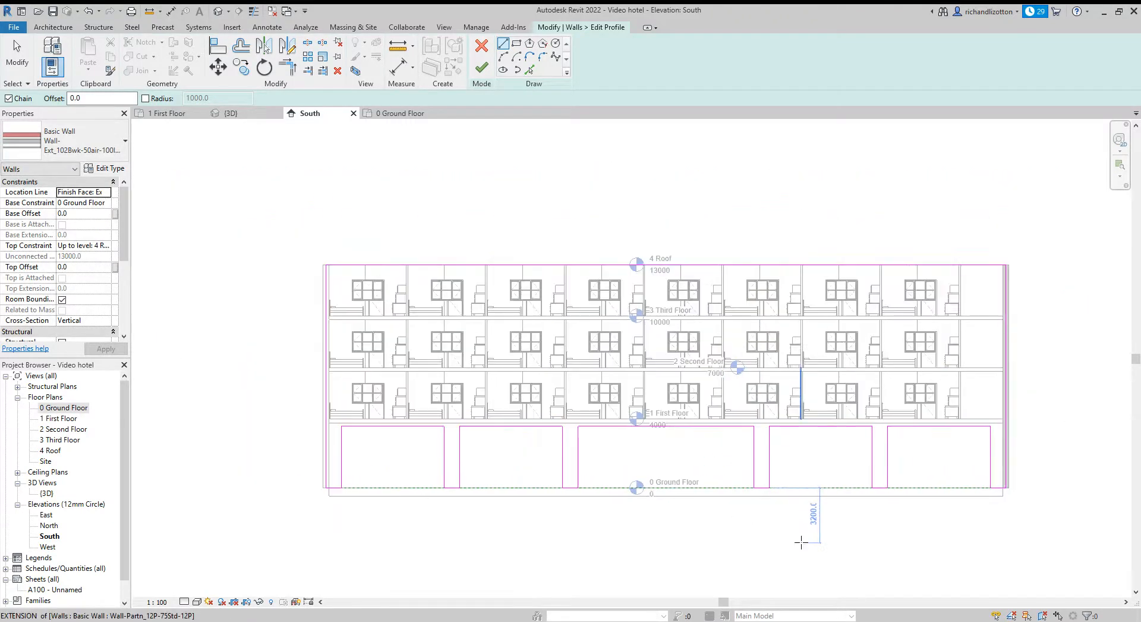
key(Escape)
key(Escape)
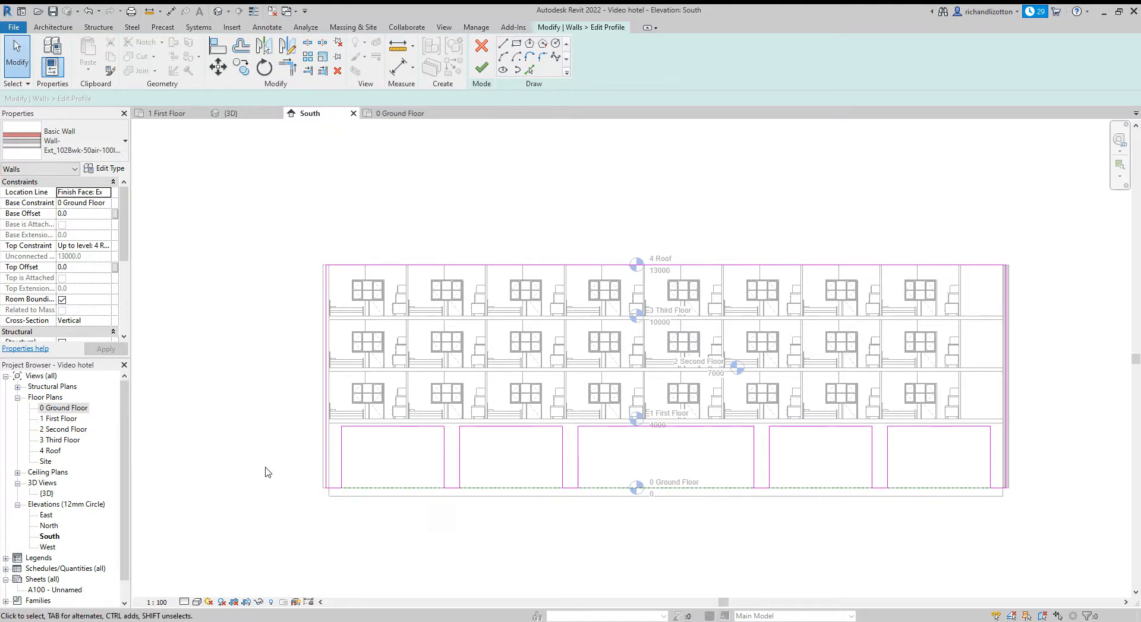
click(482, 68)
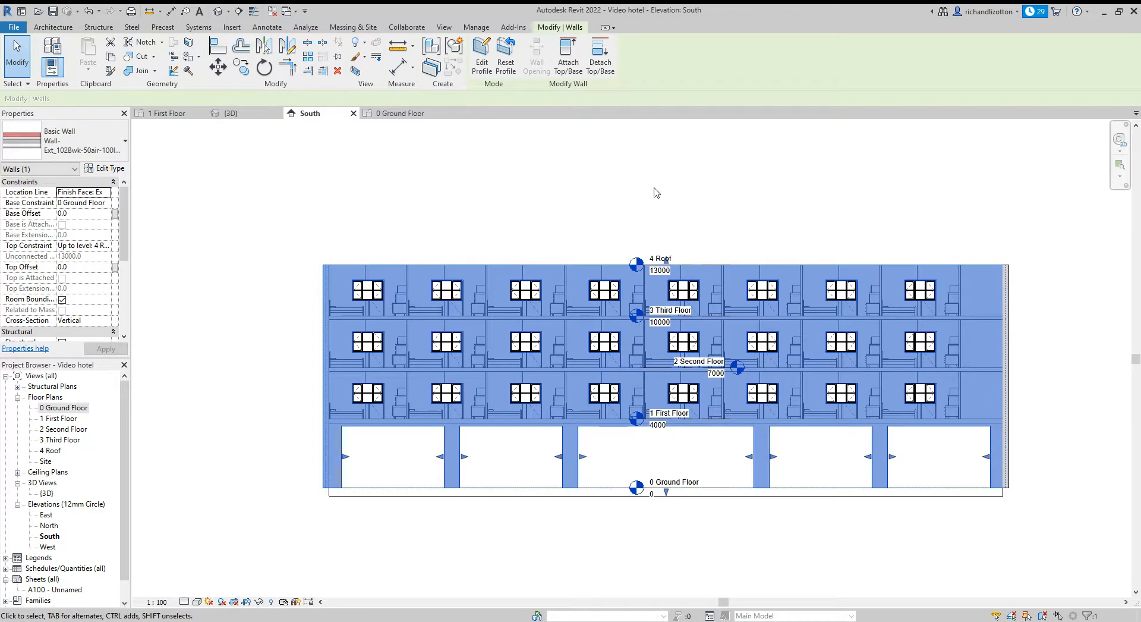
click(564, 216)
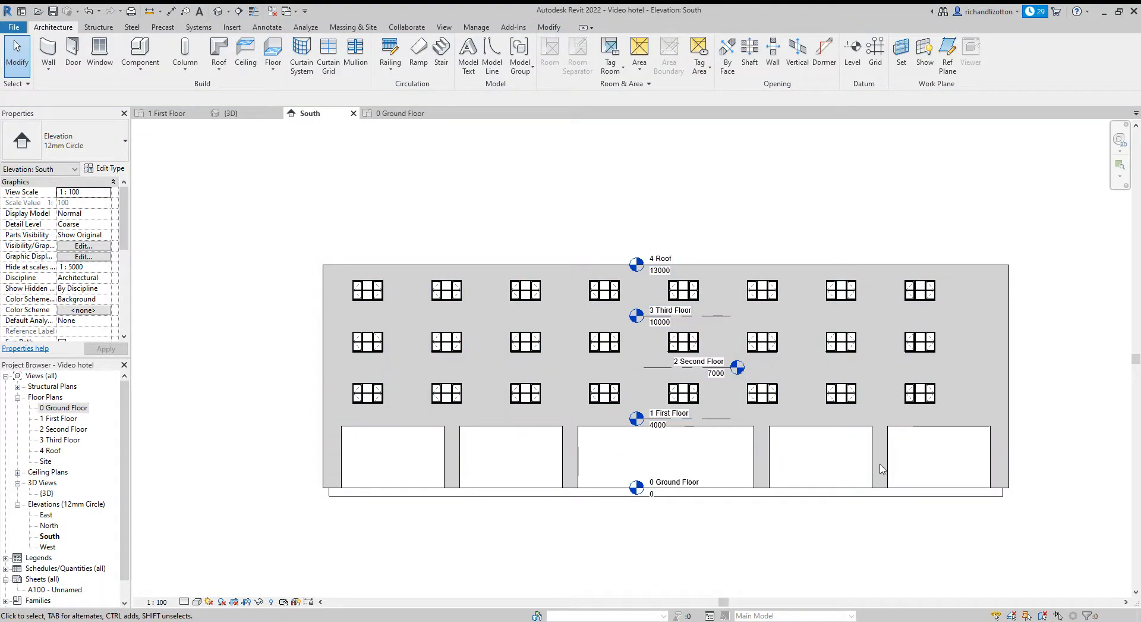
Start a new wall in the 0 Ground Floor plan using the Curtain_Wall-Empty type
click(398, 113)
scroll(412, 529, up, 1)
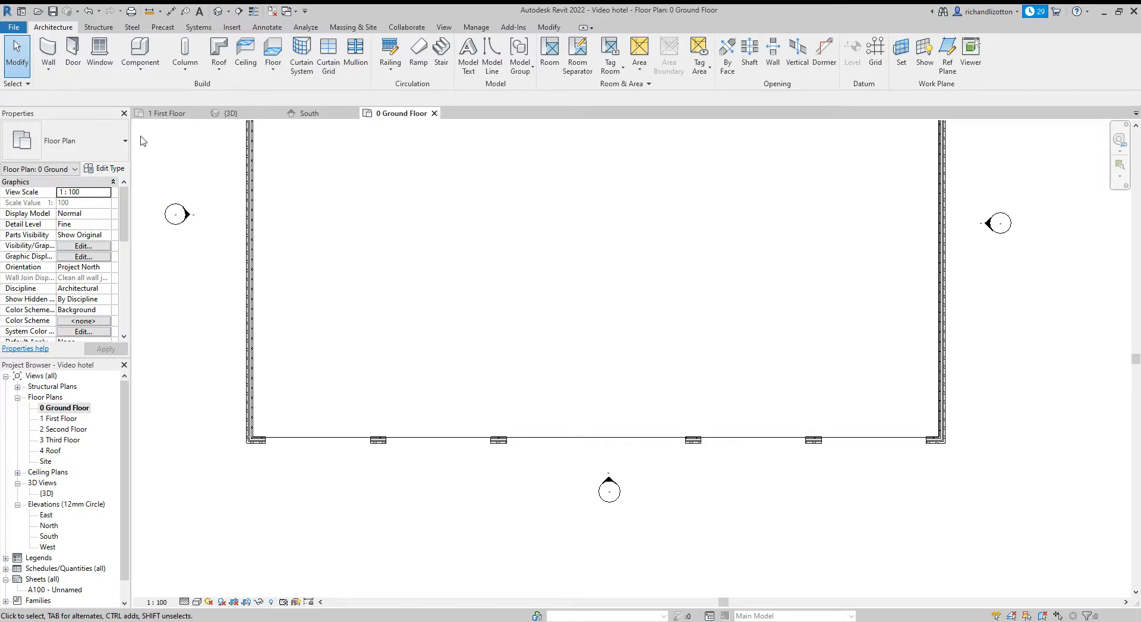
click(43, 50)
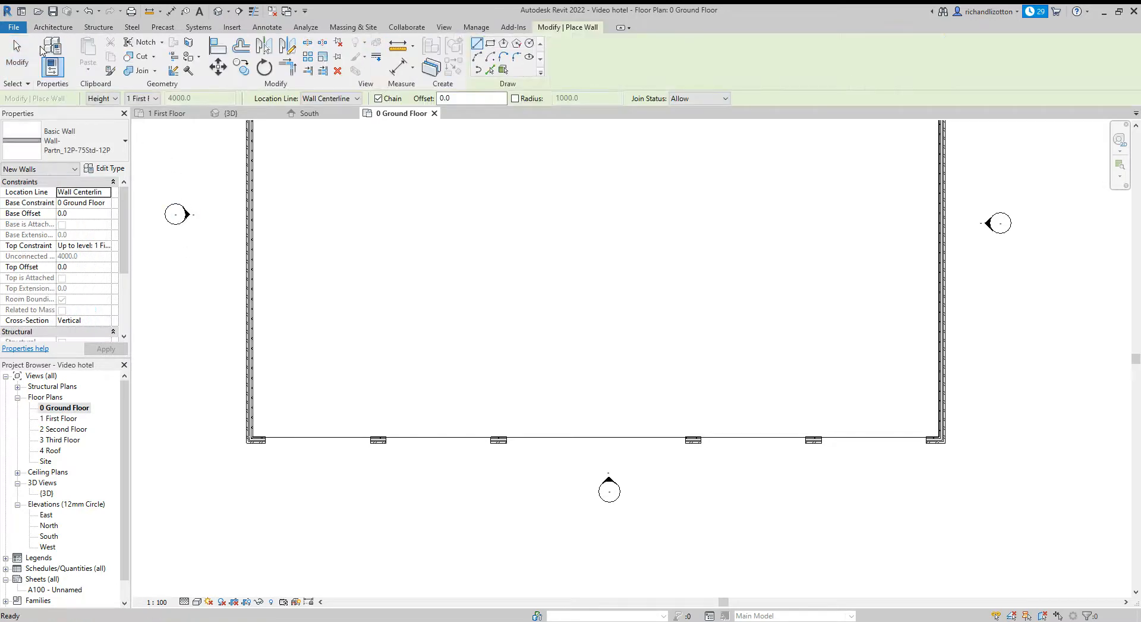
click(124, 143)
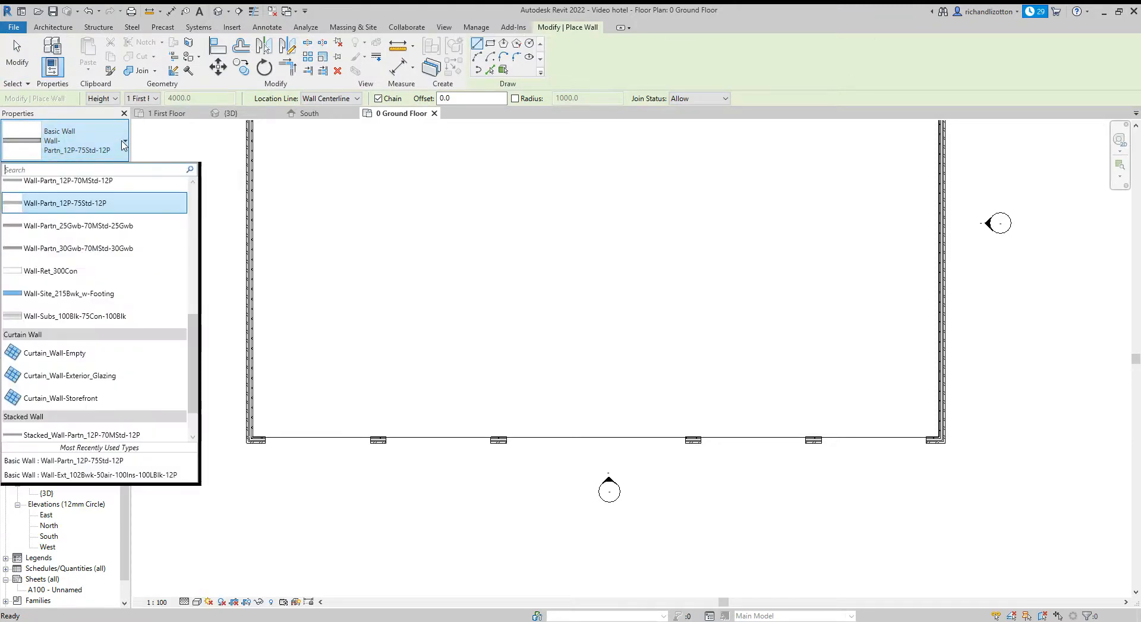
click(77, 354)
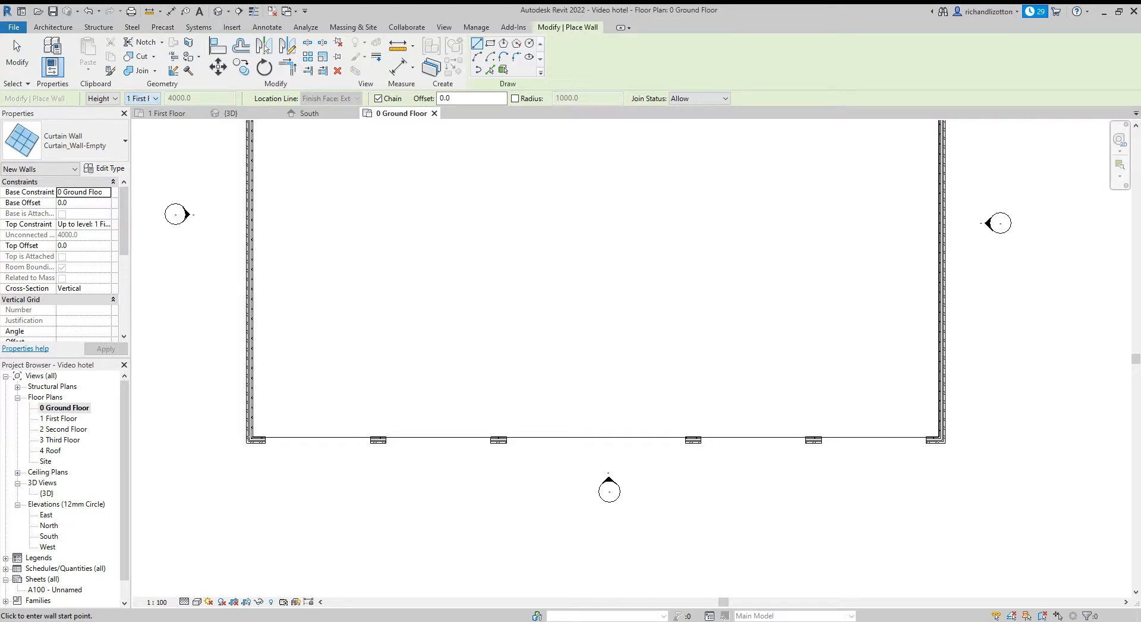
Set the new curtain wall to an unconnected height of 3600 mm and turn off chained drawing
click(156, 112)
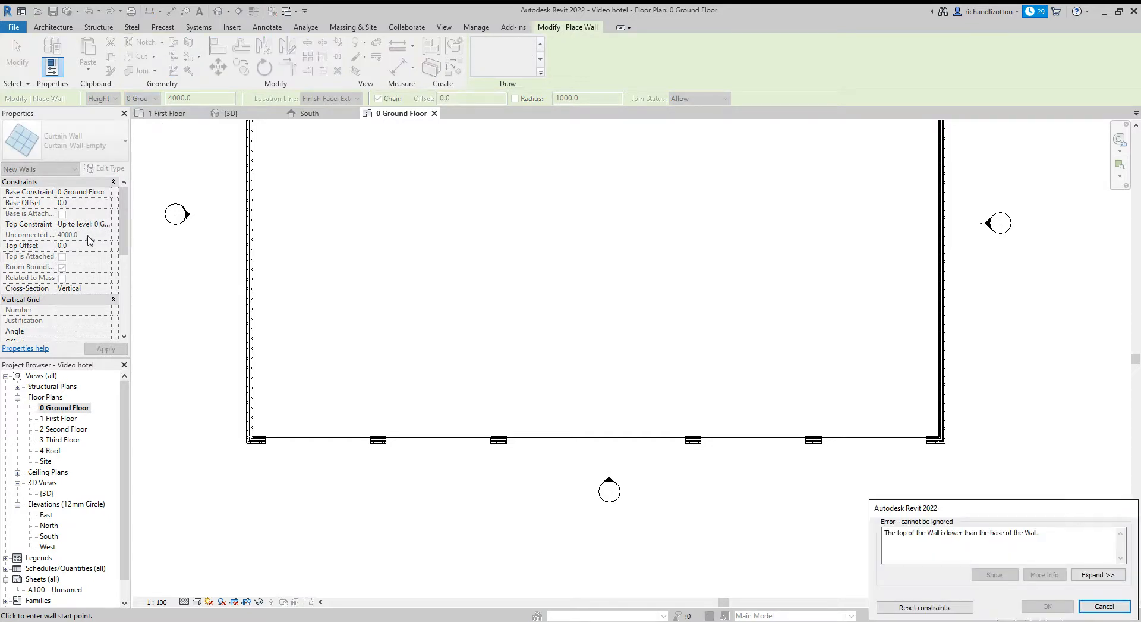
click(192, 98)
click(961, 608)
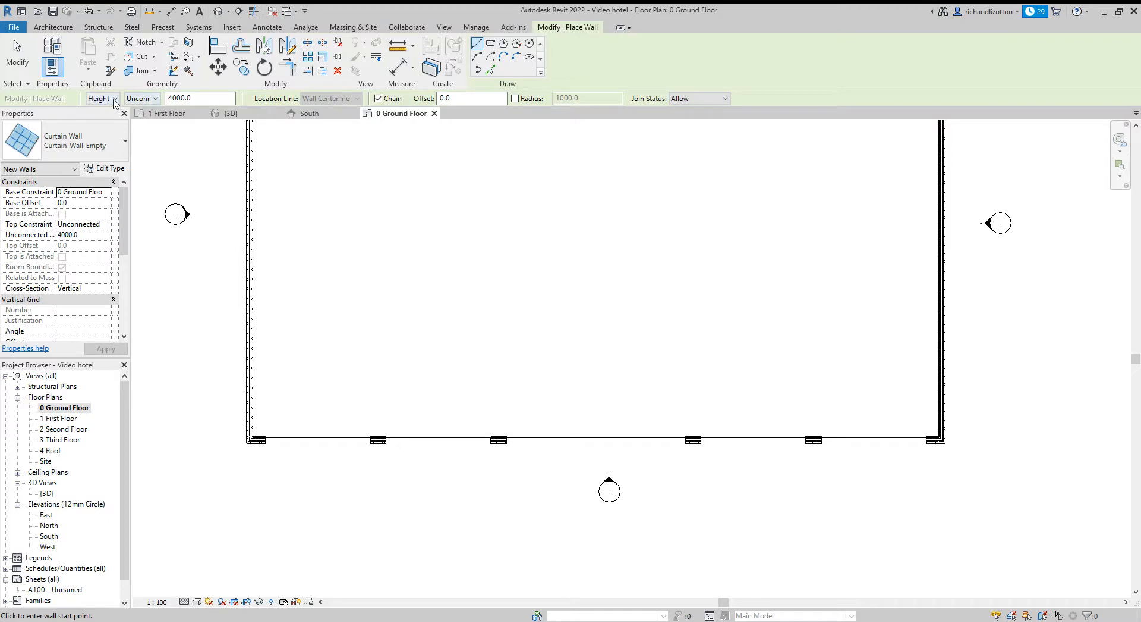
drag(199, 98, 179, 98)
text(3600)
key(Return)
click(379, 99)
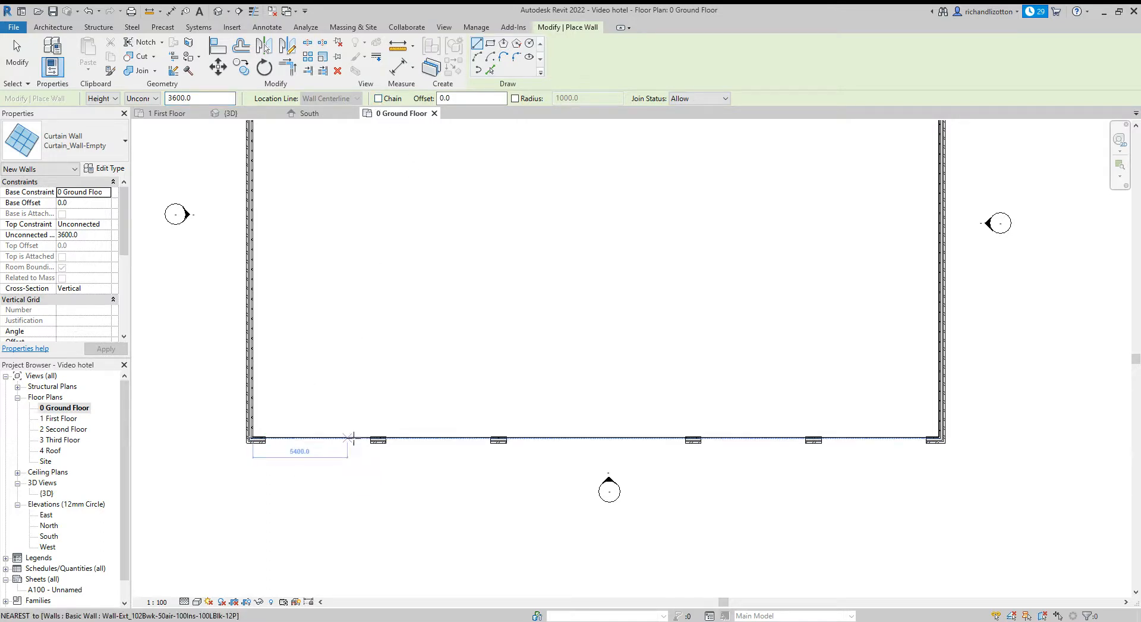
Draw the curtain wall across the 6000 mm easternmost opening of the south wall, from the corner pier to the next pier
scroll(958, 459, up, 4)
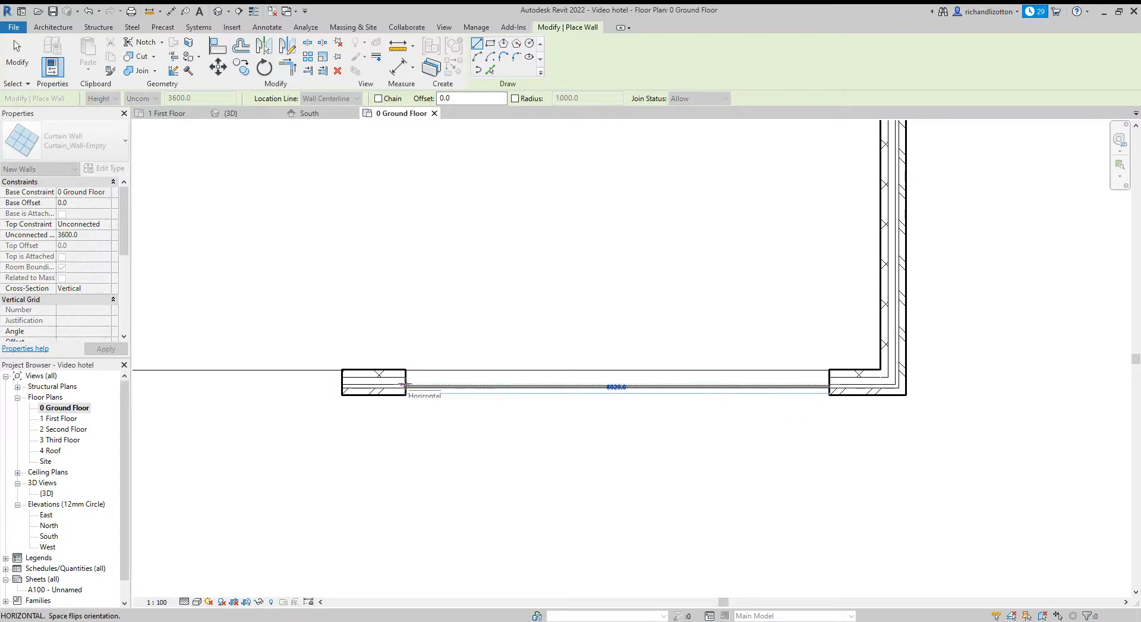
scroll(406, 385, up, 4)
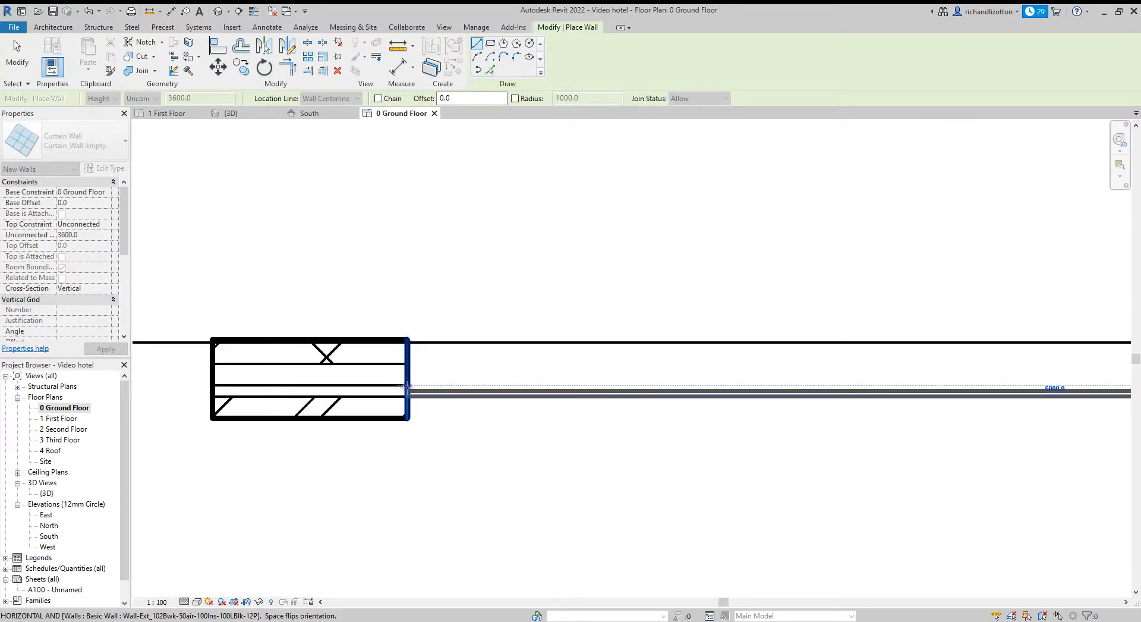
click(406, 385)
Draw a matching curtain wall across the second opening from the east, between the two piers' side faces
scroll(492, 461, down, 4)
middle_drag(492, 462, 889, 512)
scroll(869, 490, up, 3)
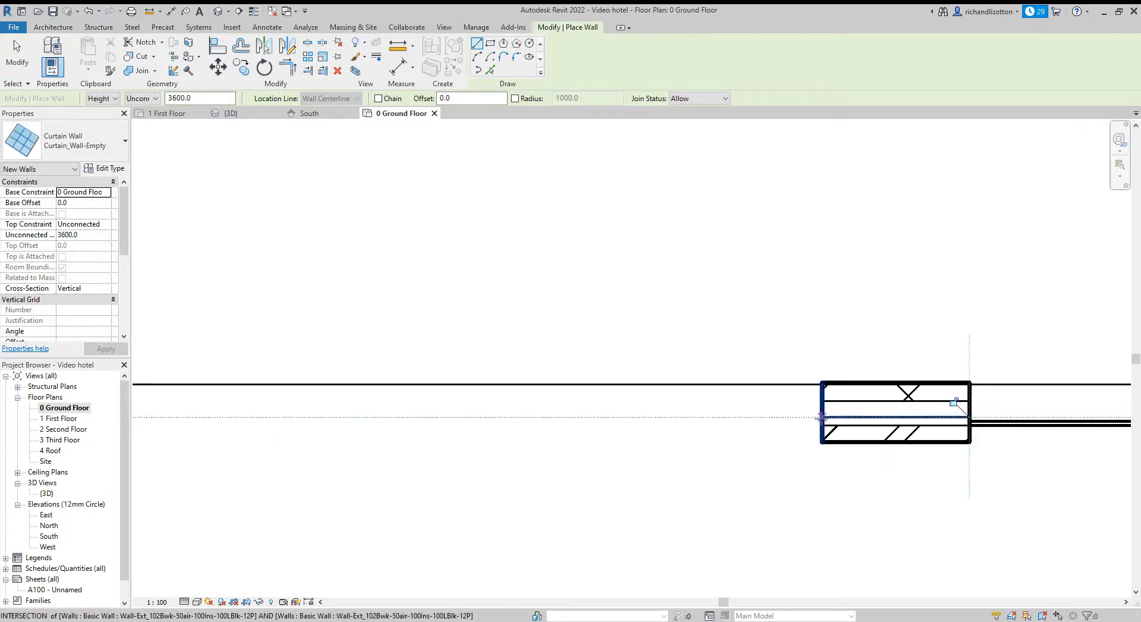
click(821, 417)
scroll(820, 422, down, 2)
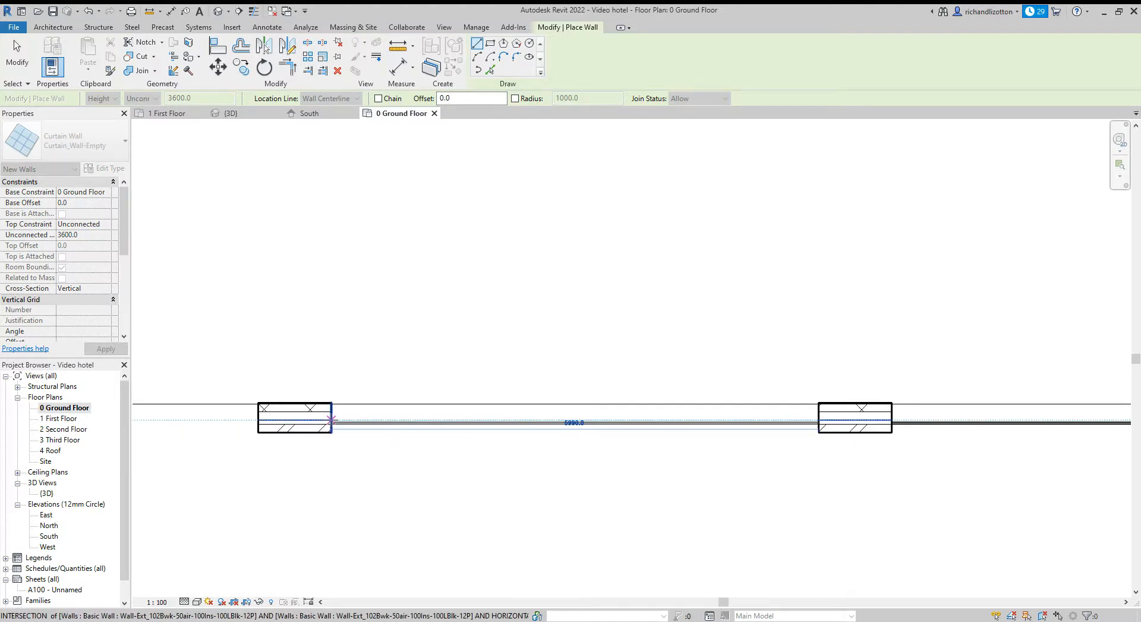
click(339, 419)
Draw a curtain wall across the wide central opening of the south wall, between its two piers
mouse_move(402, 479)
middle_down()
mouse_move(761, 516)
mouse_move(1052, 508)
middle_up()
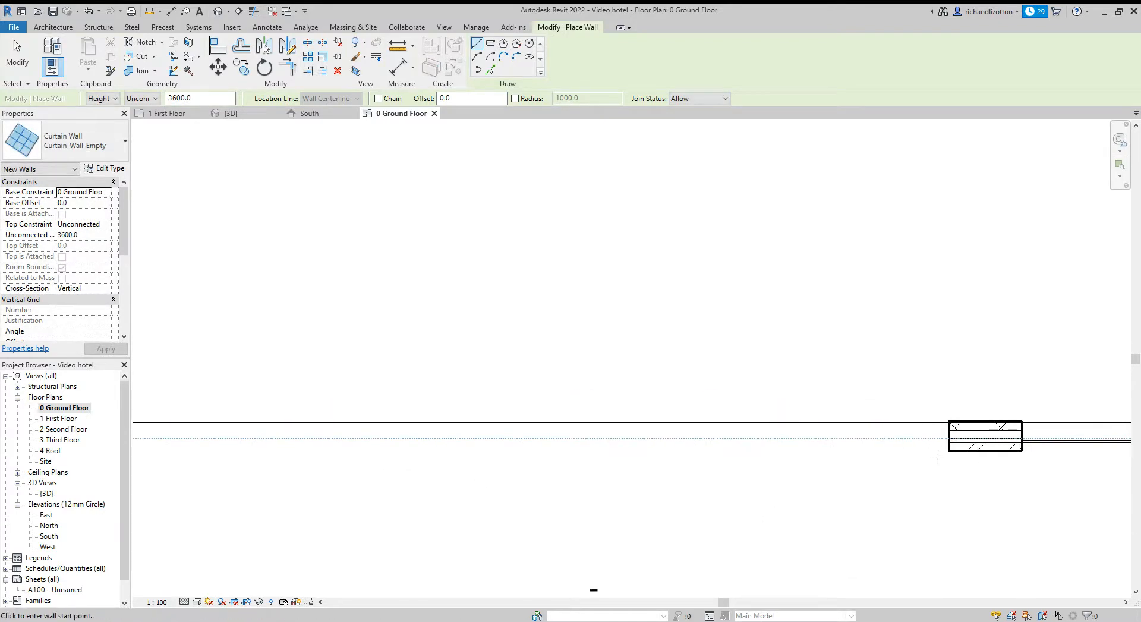
click(949, 438)
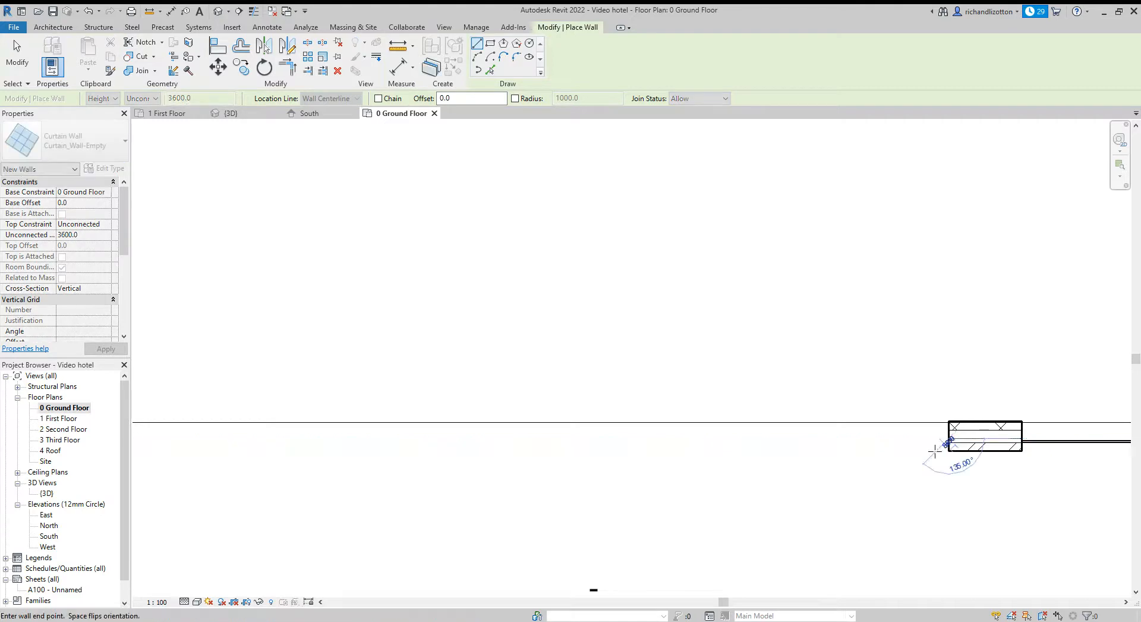
scroll(833, 464, down, 1)
middle_drag(757, 465, 943, 469)
scroll(556, 440, up, 3)
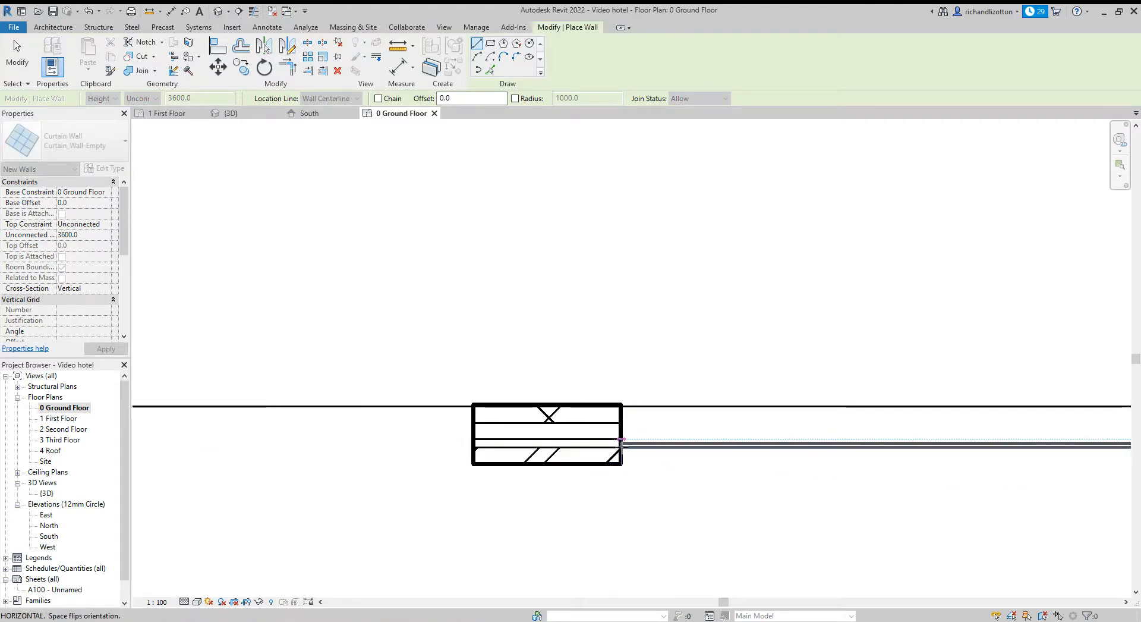
click(621, 440)
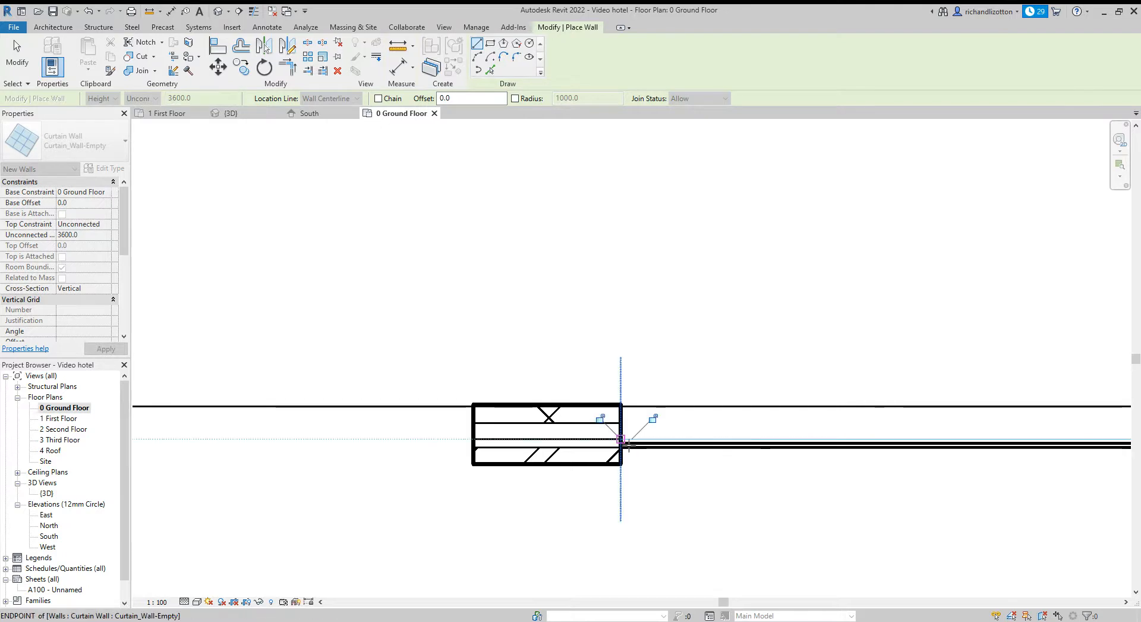
scroll(675, 491, down, 2)
middle_drag(675, 491, 862, 459)
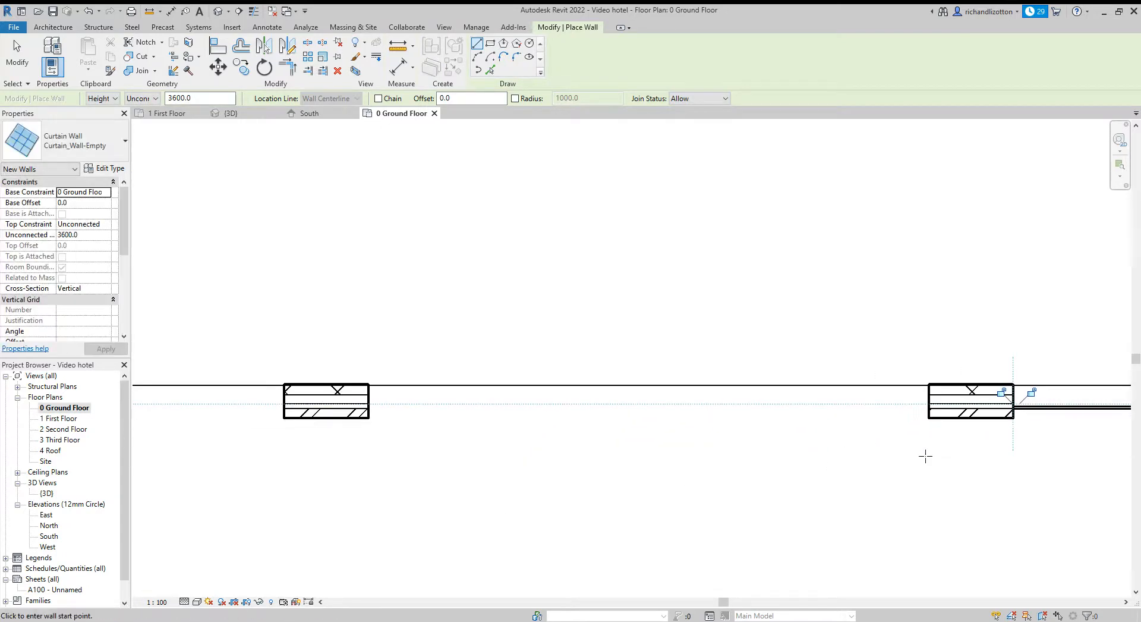
scroll(928, 406, up, 3)
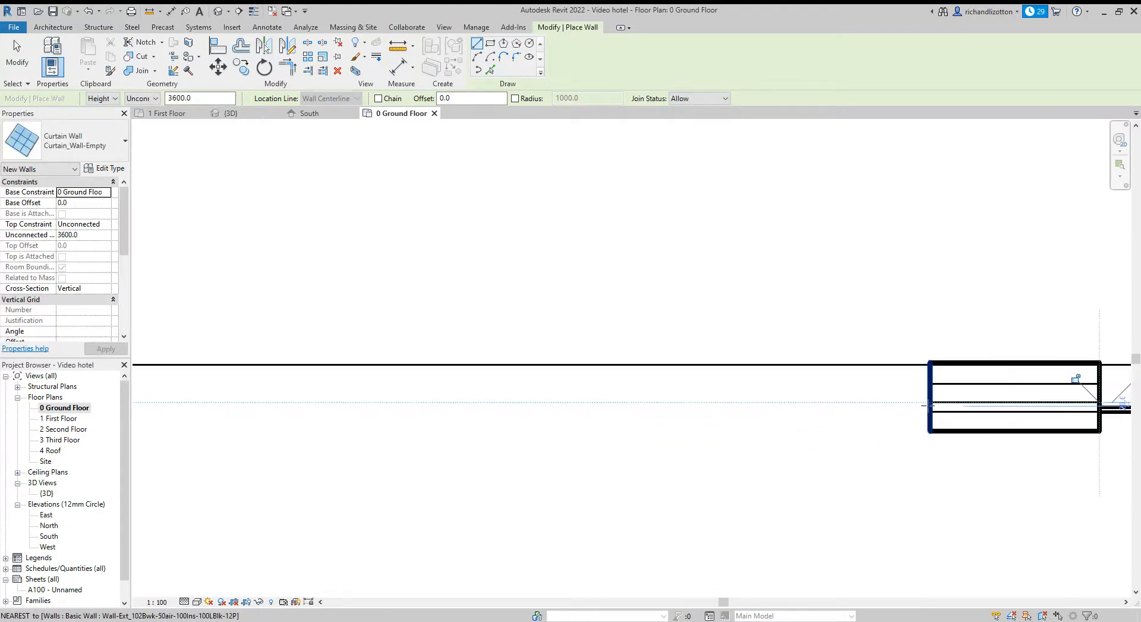
middle_drag(926, 408, 660, 435)
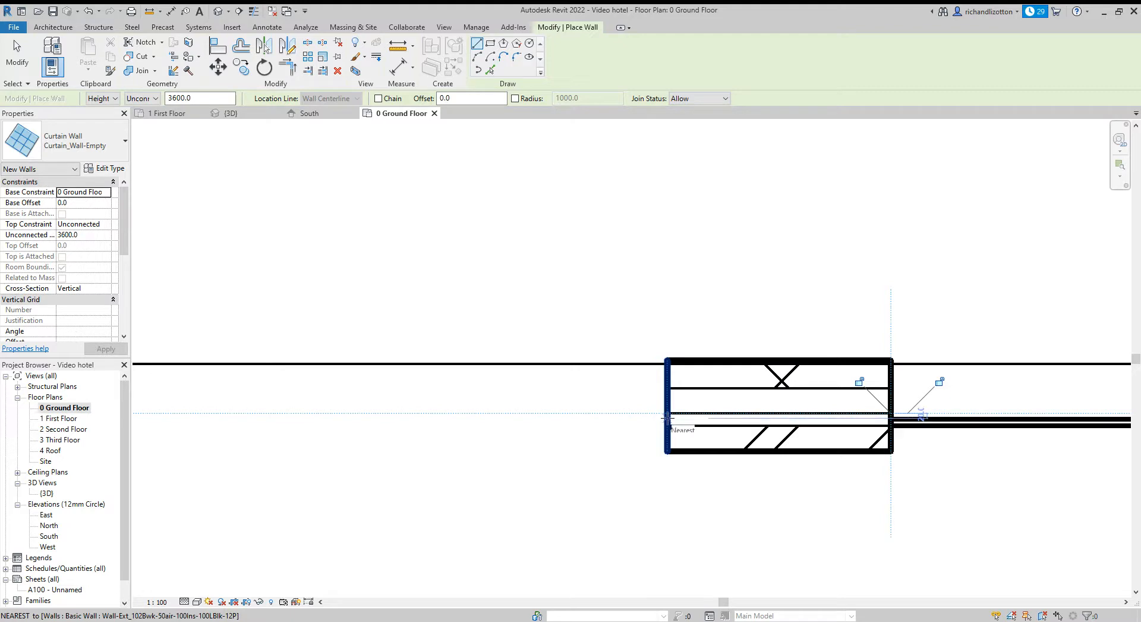
click(667, 416)
scroll(617, 424, down, 1)
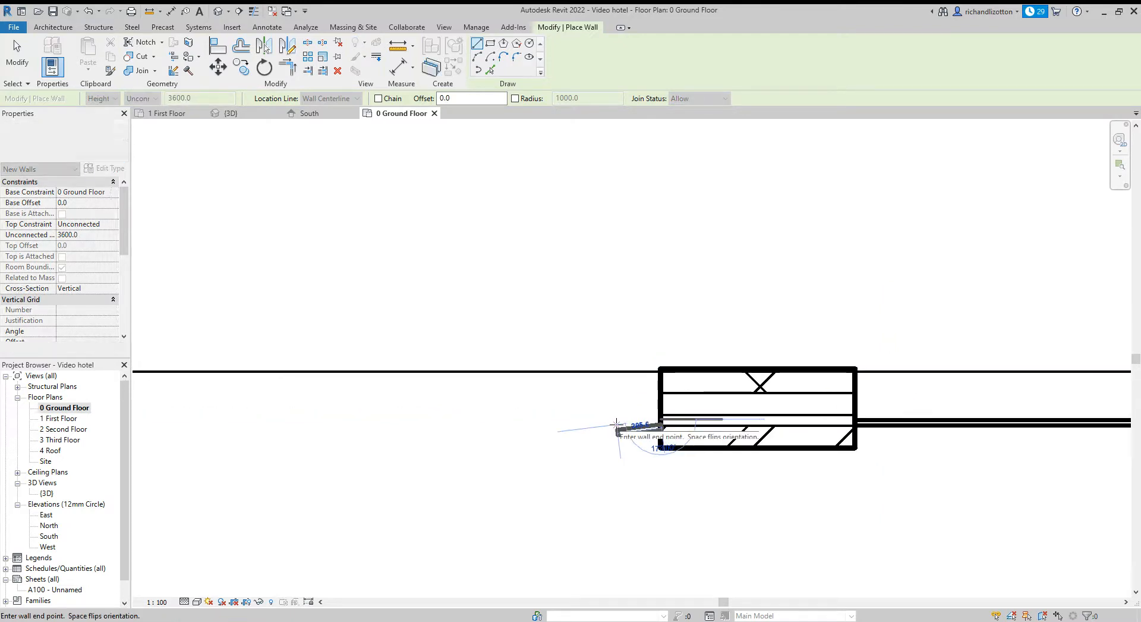
key(Escape)
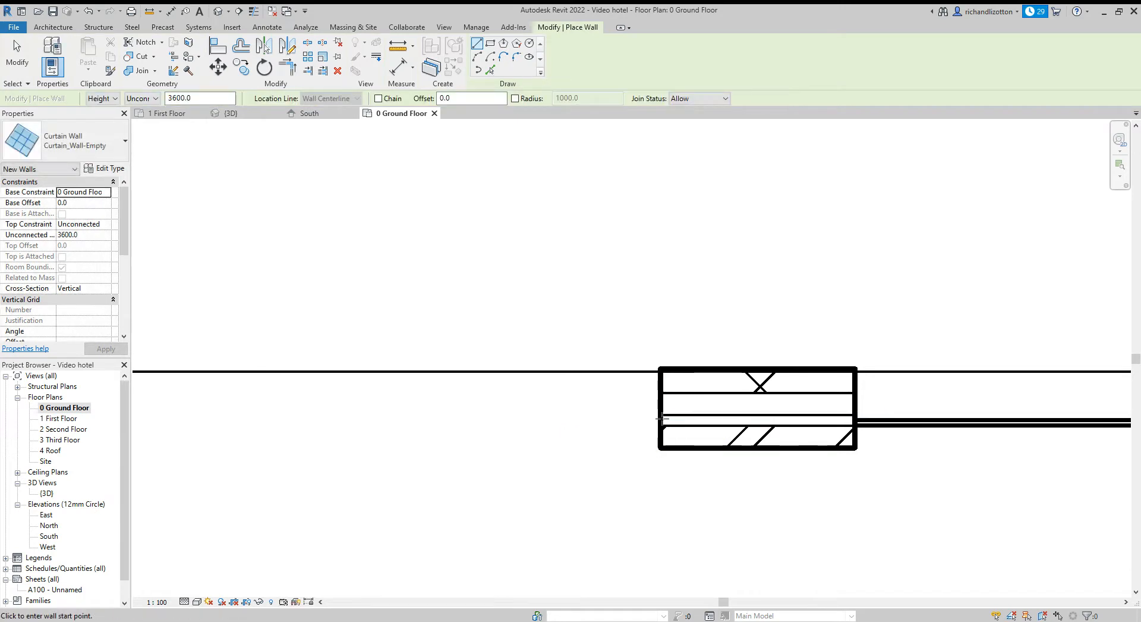
Draw a curtain wall across the opening just west of the central one, aligned with the existing curtain walls
click(662, 415)
scroll(535, 452, down, 1)
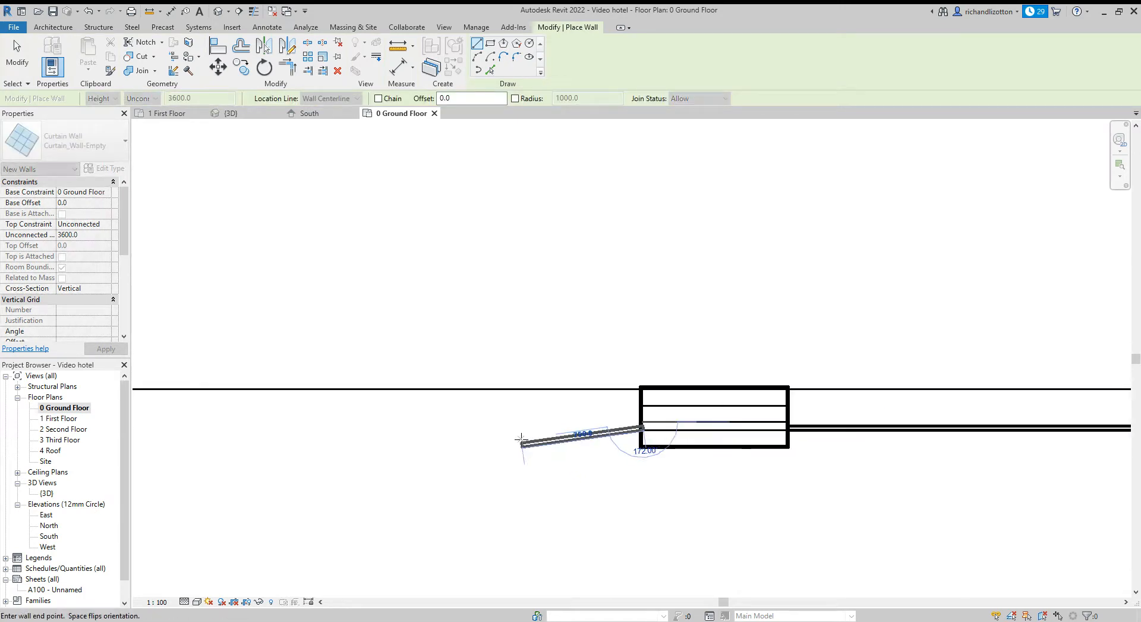
middle_drag(523, 446, 910, 440)
scroll(609, 425, down, 1)
scroll(509, 426, up, 1)
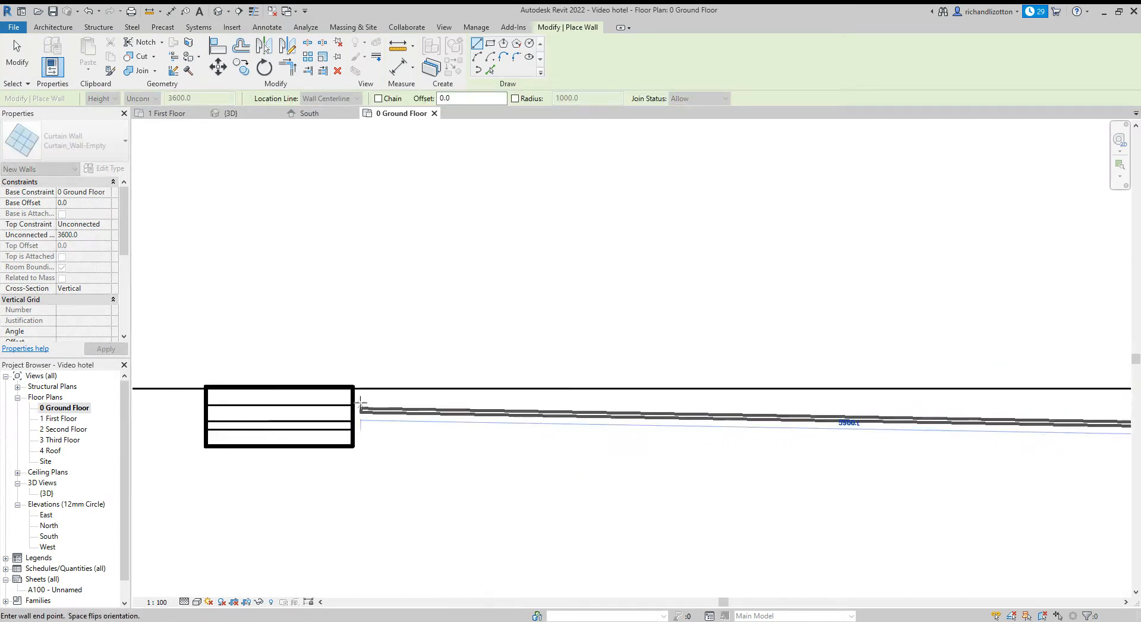
scroll(352, 426, up, 1)
click(351, 424)
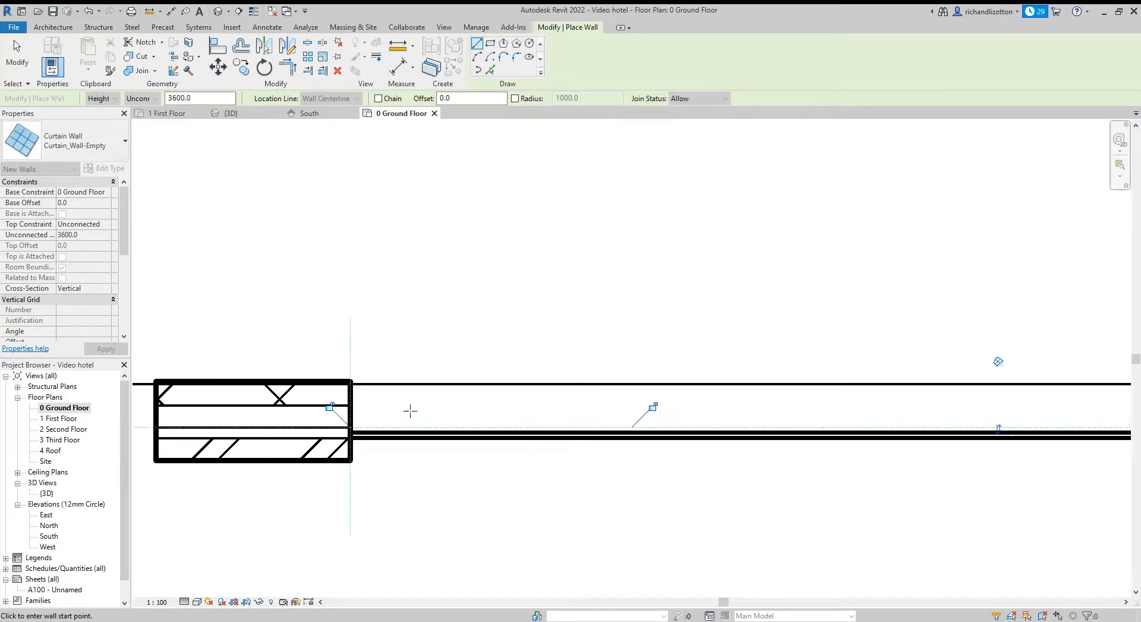
Draw a curtain wall across the westernmost opening up to the corner pier and end the wall command
scroll(410, 410, down, 3)
middle_drag(293, 445, 867, 443)
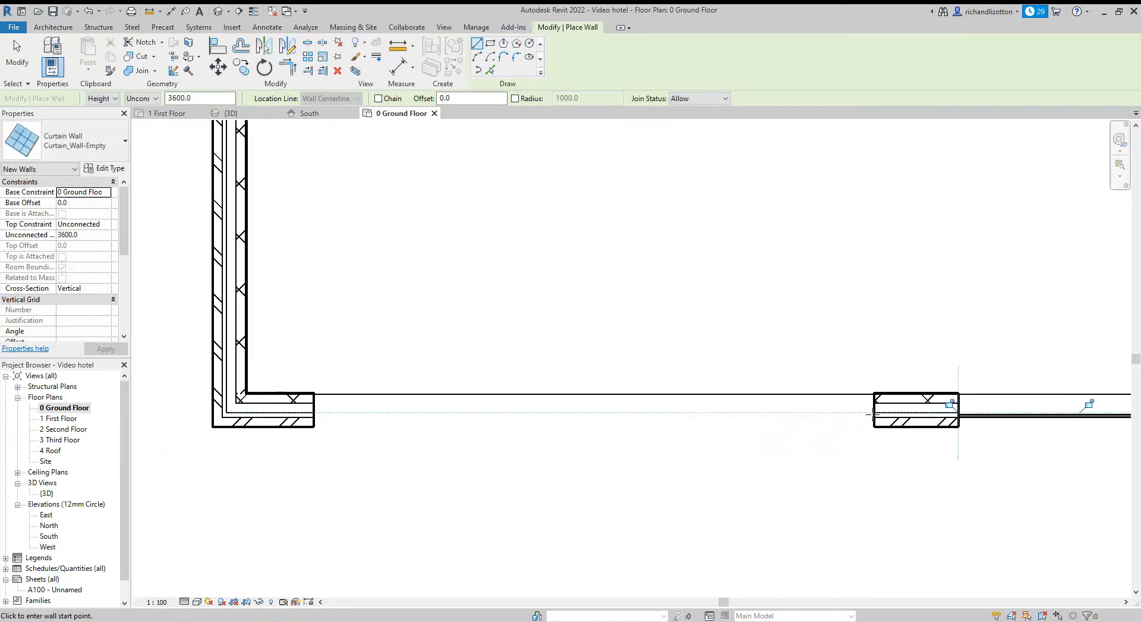
click(874, 416)
click(315, 412)
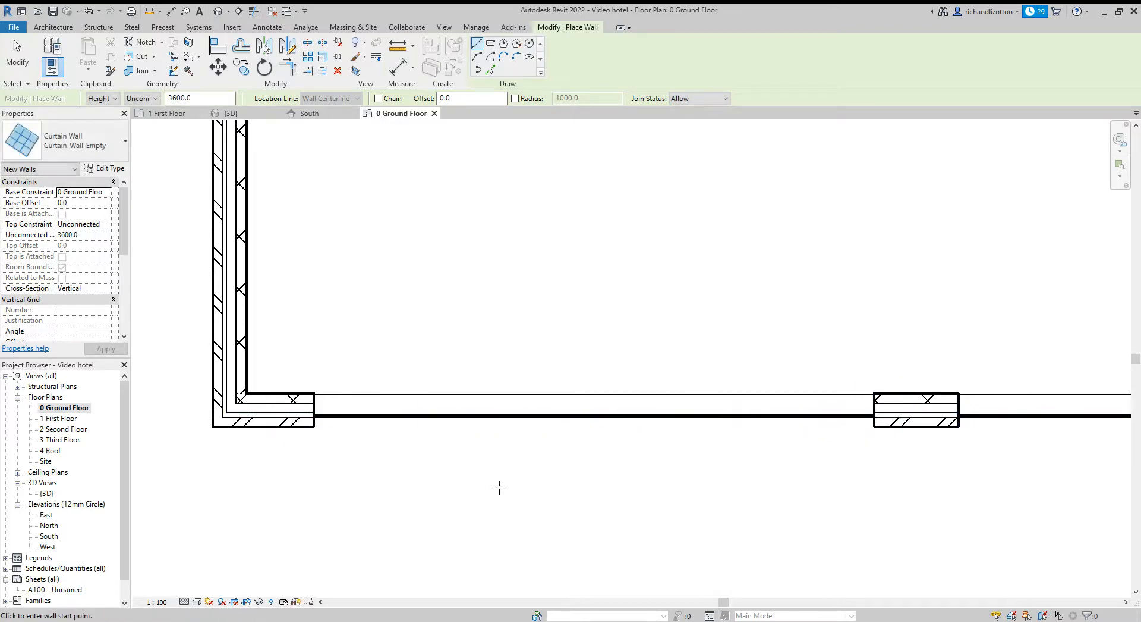
key(Escape)
scroll(751, 454, down, 3)
scroll(797, 487, down, 1)
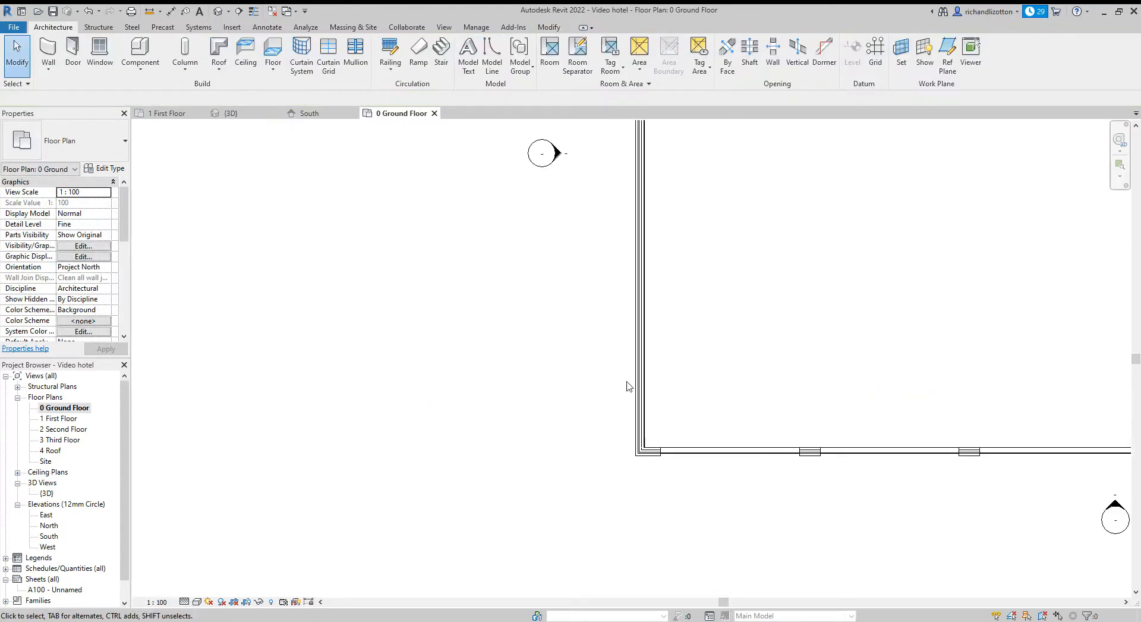
Open the {3D} view and examine the curtain walls in the hotel's ground-floor openings from the front
click(246, 113)
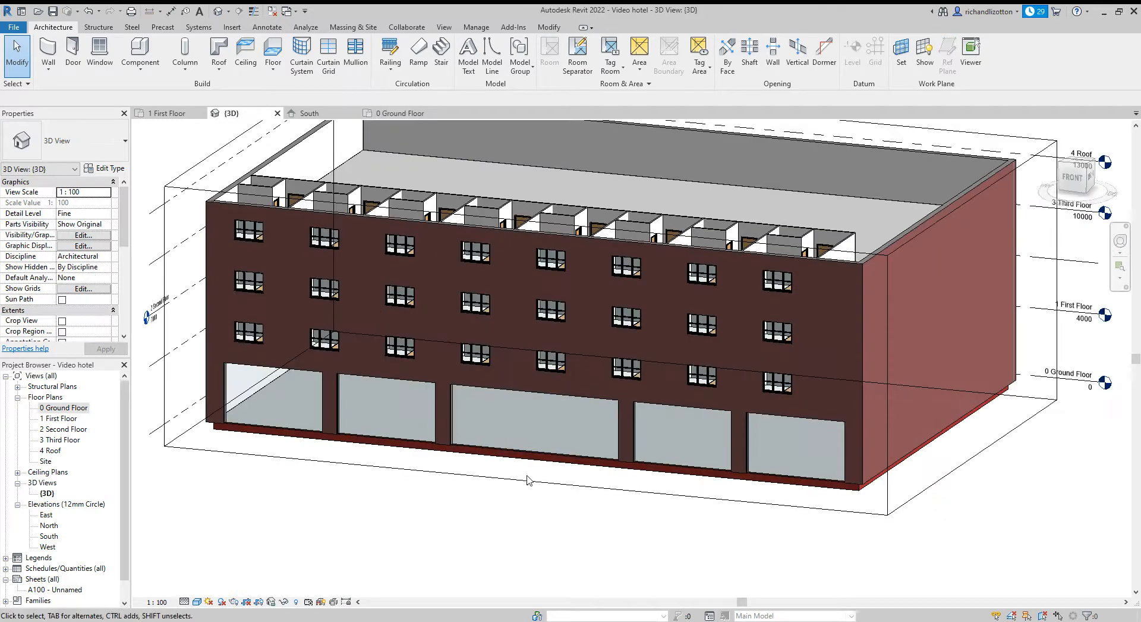
shift+middle_drag(544, 517, 530, 470)
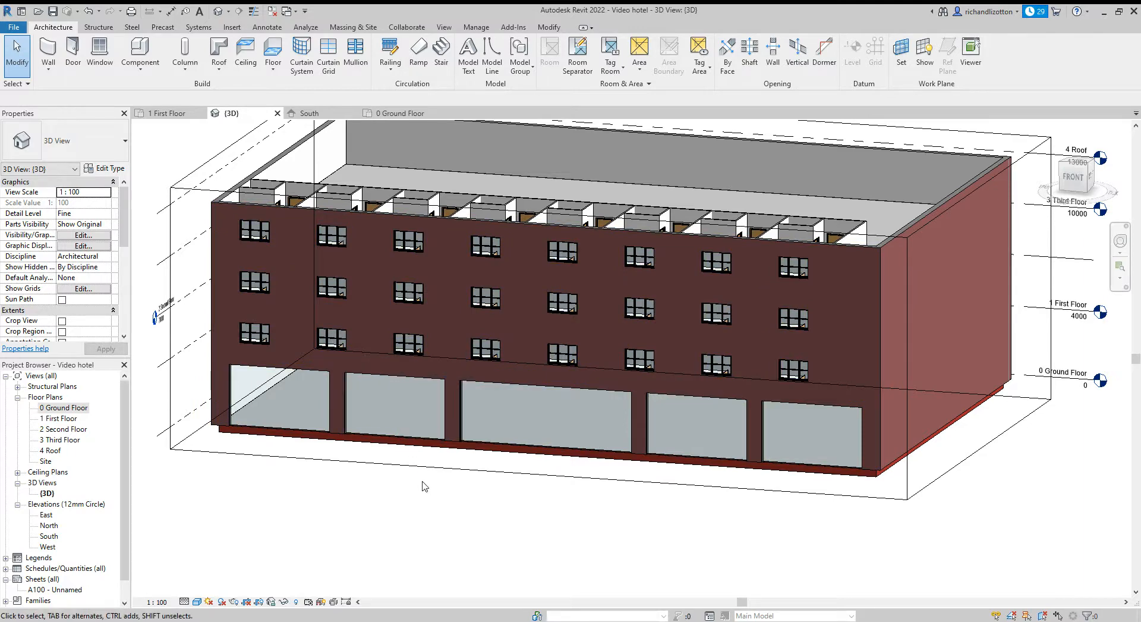
mouse_move(408, 476)
shift+middle_down()
mouse_move(433, 499)
mouse_move(402, 489)
shift+middle_up()
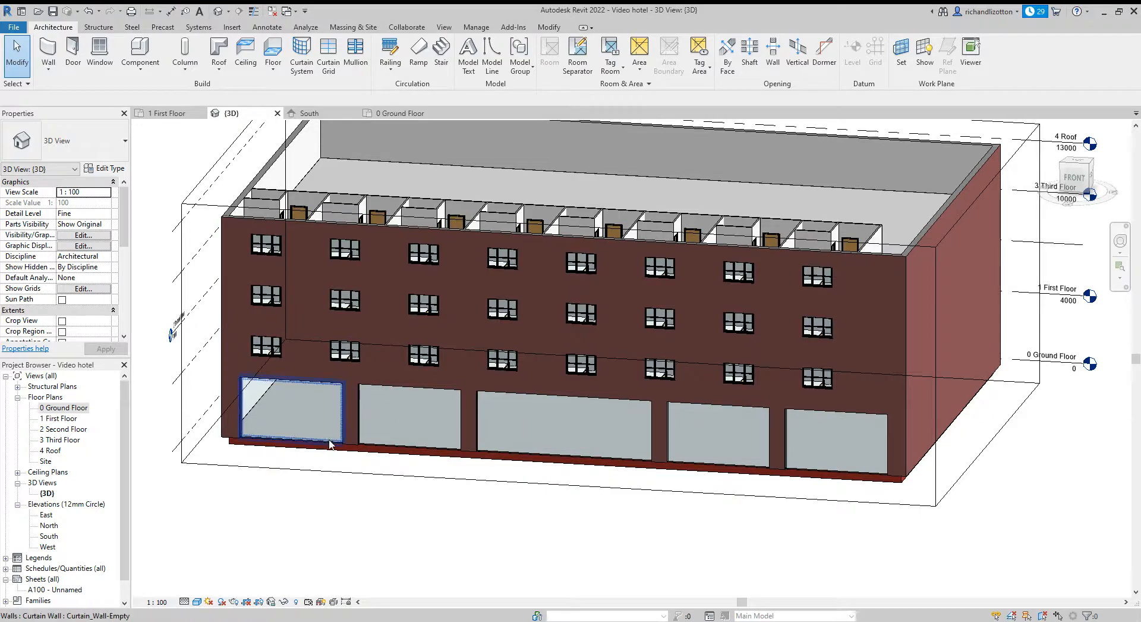
scroll(330, 443, up, 3)
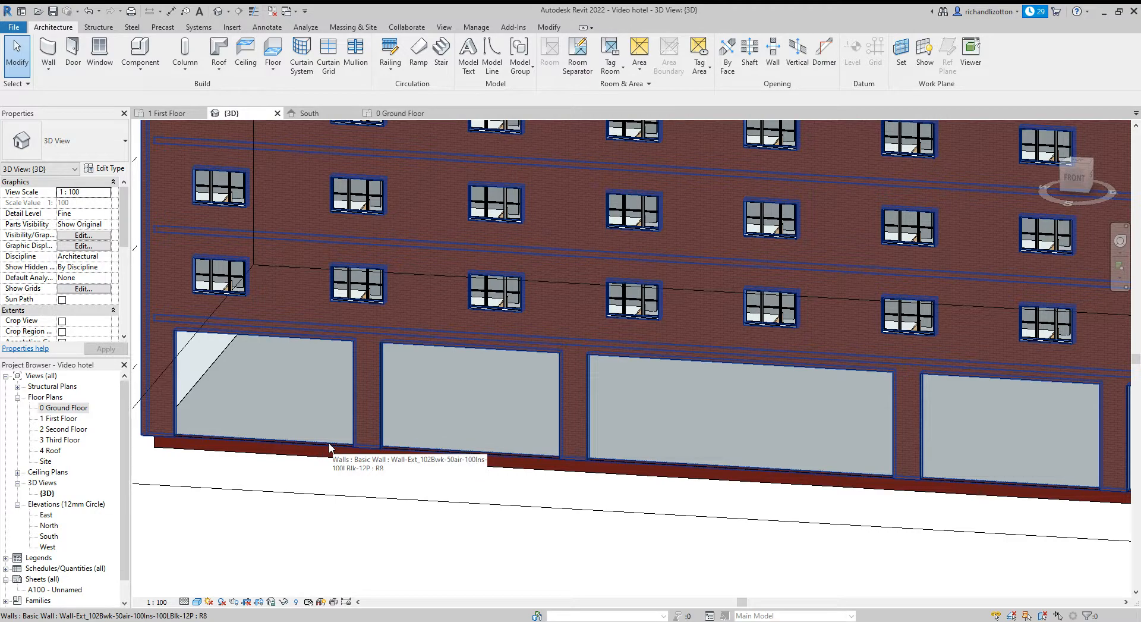
Duplicate the westernmost ground-floor curtain wall's type under the name Curtain_Wall-6x3.6
click(332, 448)
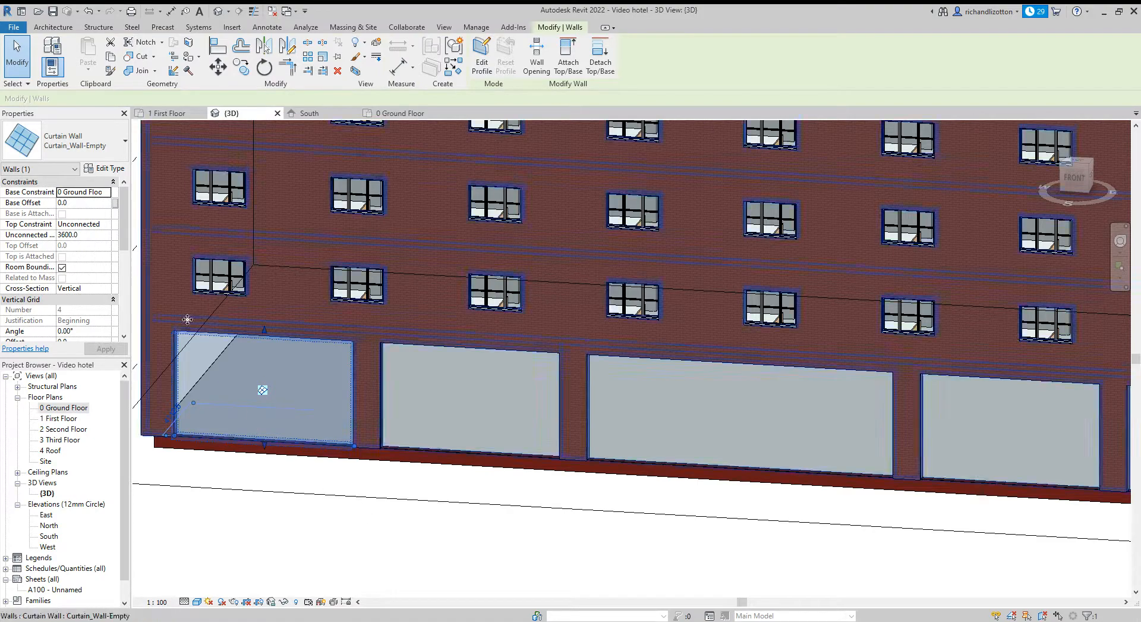
click(102, 169)
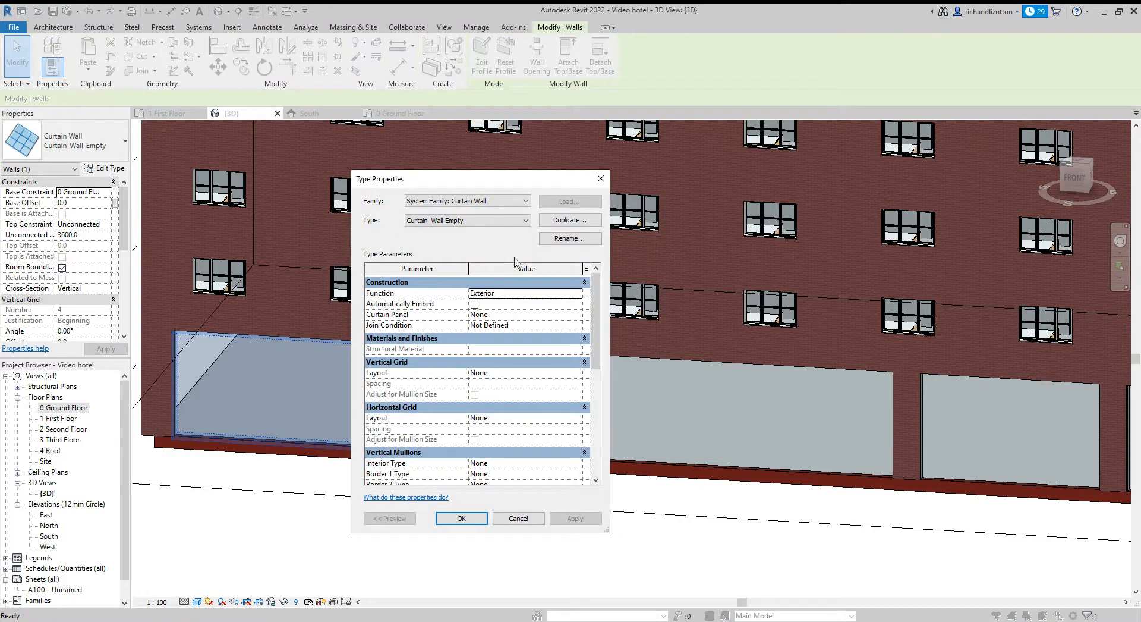
click(567, 220)
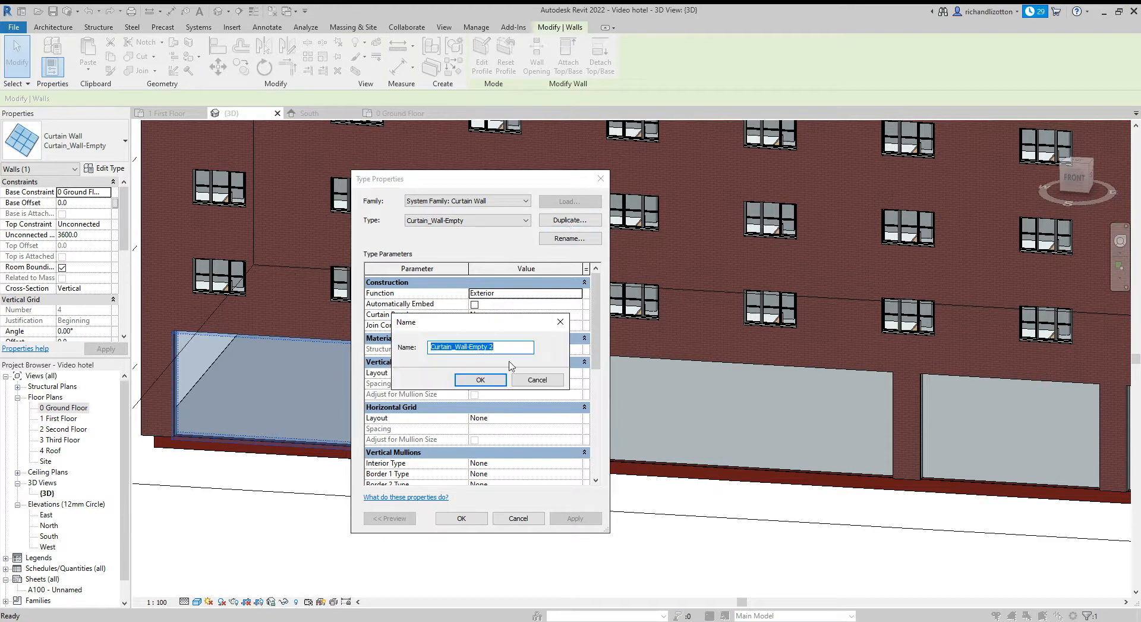
drag(502, 348, 478, 348)
text(6x3.6)
click(480, 380)
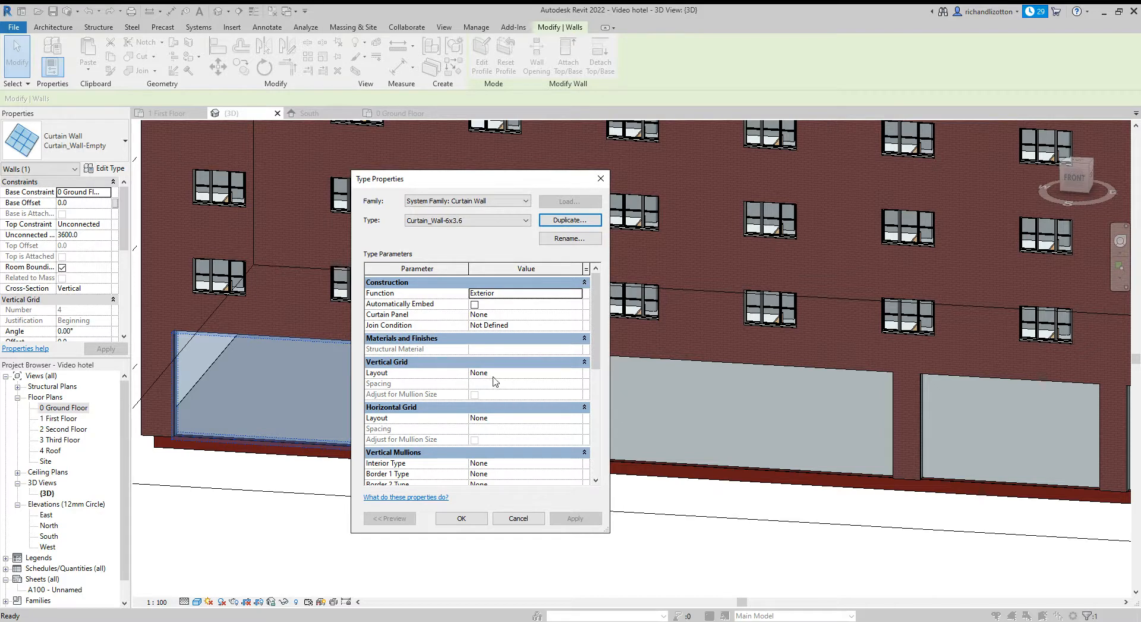
Set both the vertical and horizontal grid layouts of the Curtain_Wall-6x3.6 type to Fixed Distance
scroll(456, 406, down, 1)
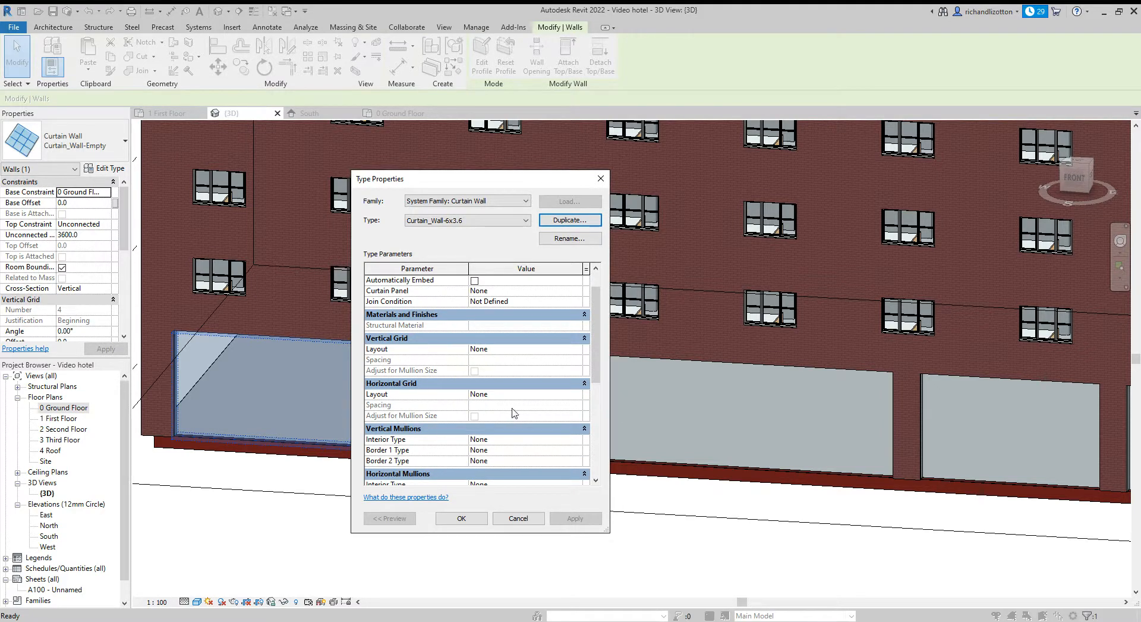
click(491, 349)
click(578, 350)
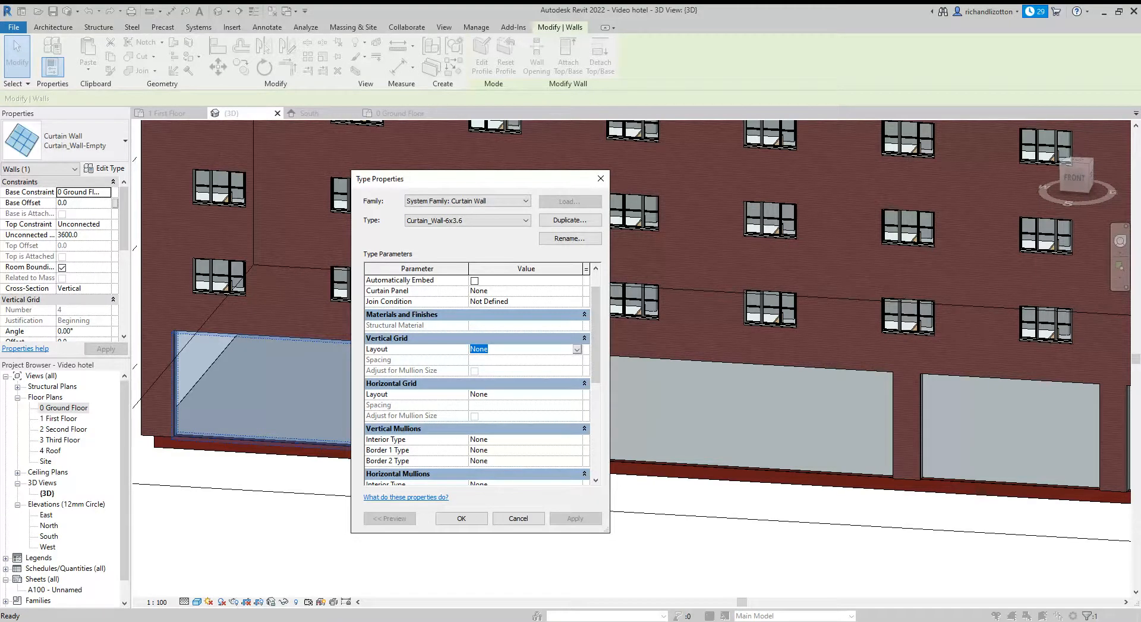
click(506, 367)
click(497, 394)
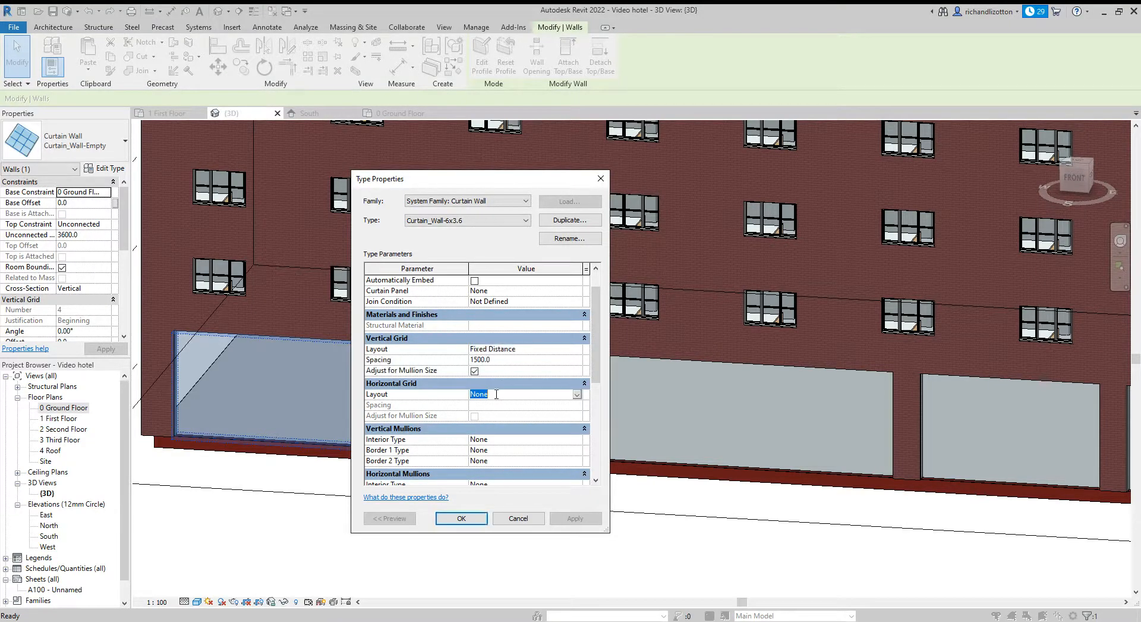
click(578, 396)
click(504, 416)
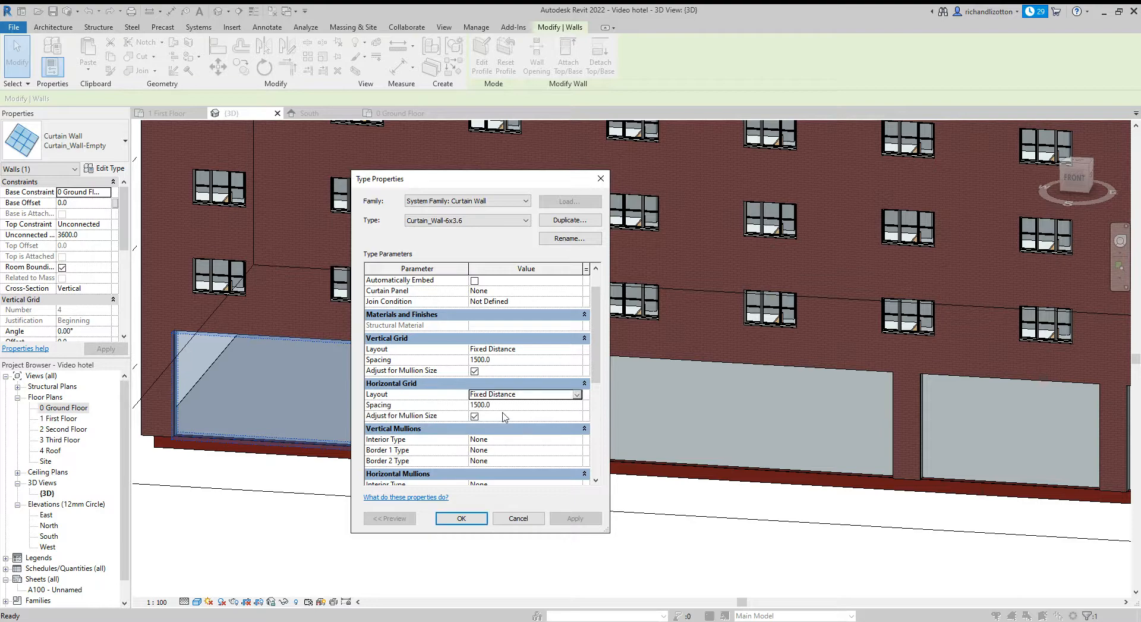
Assign the 30 mm square rectangular mullion to the interior and border 1 vertical mullions of the type
scroll(509, 416, down, 1)
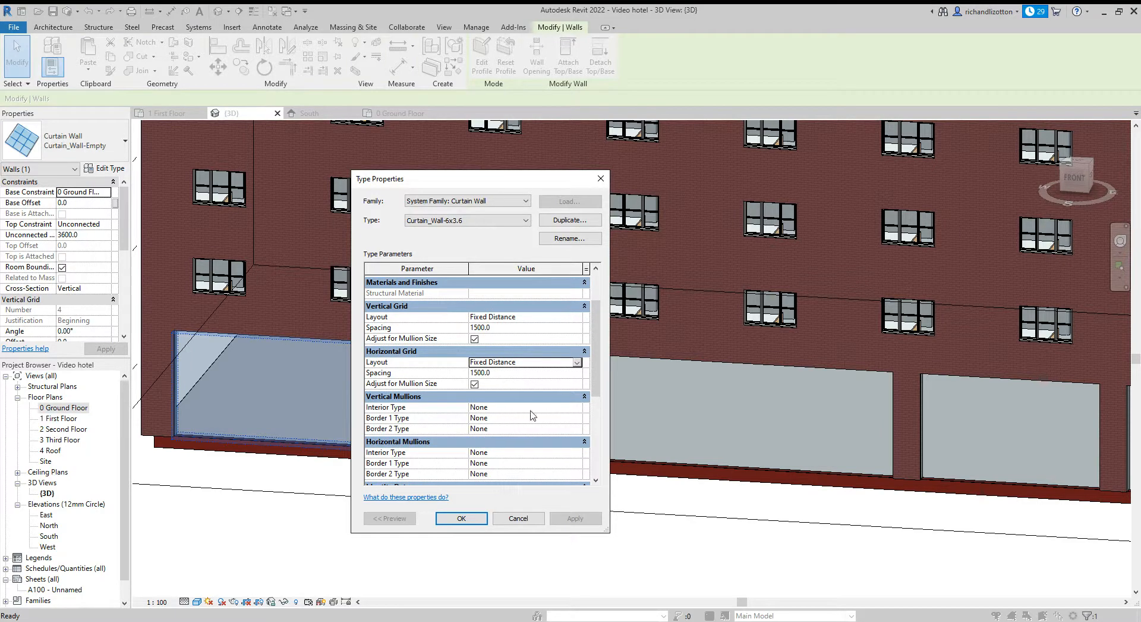
click(576, 409)
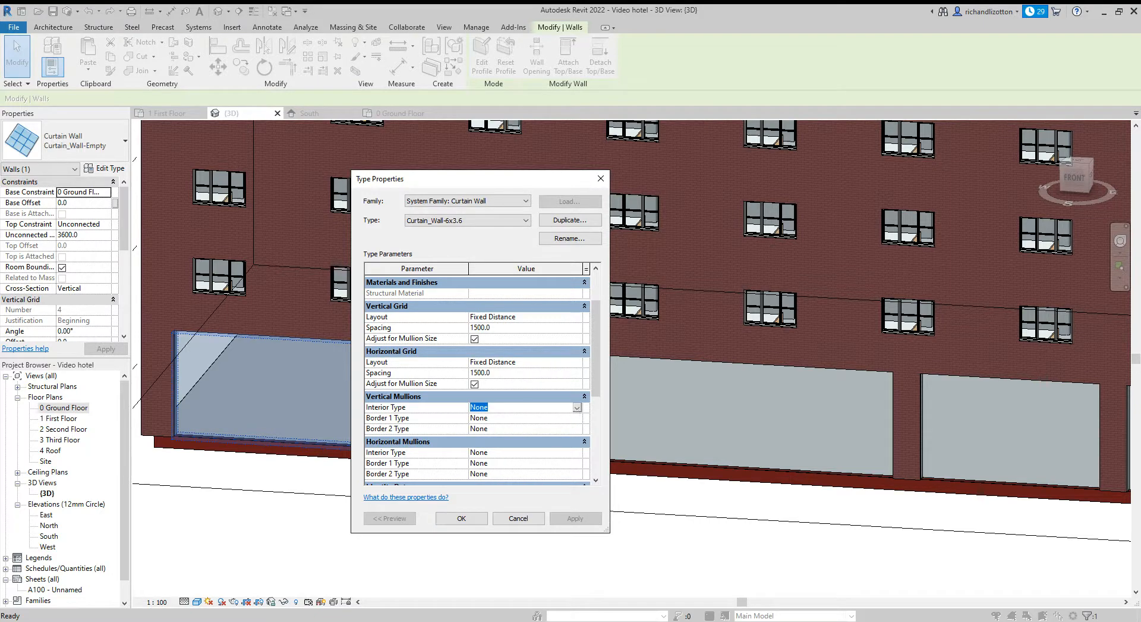
click(565, 445)
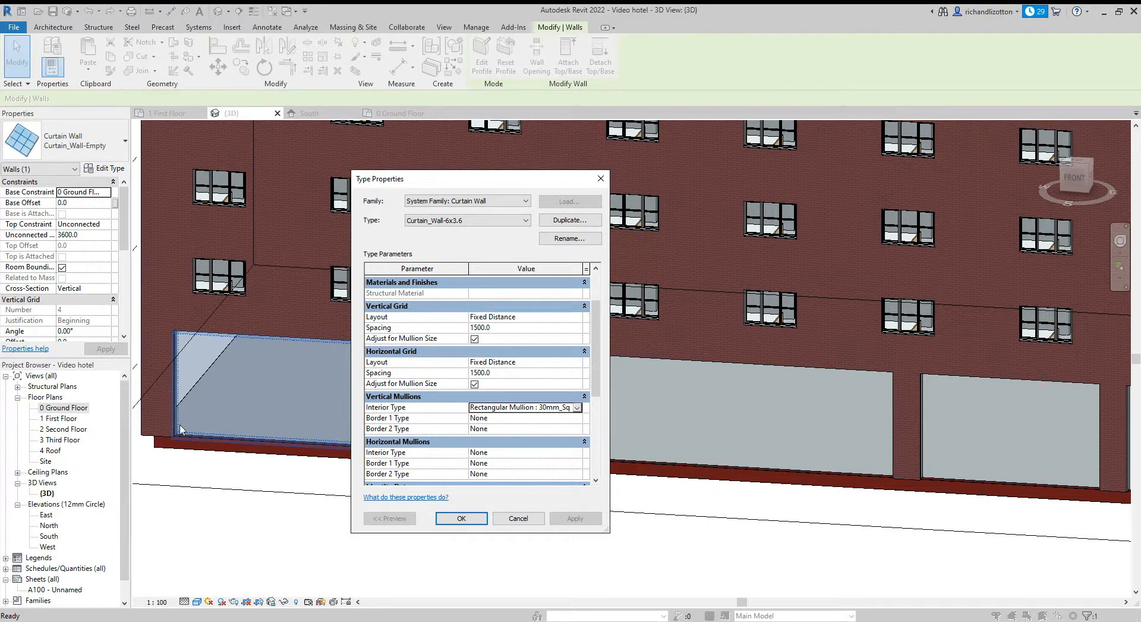
click(580, 419)
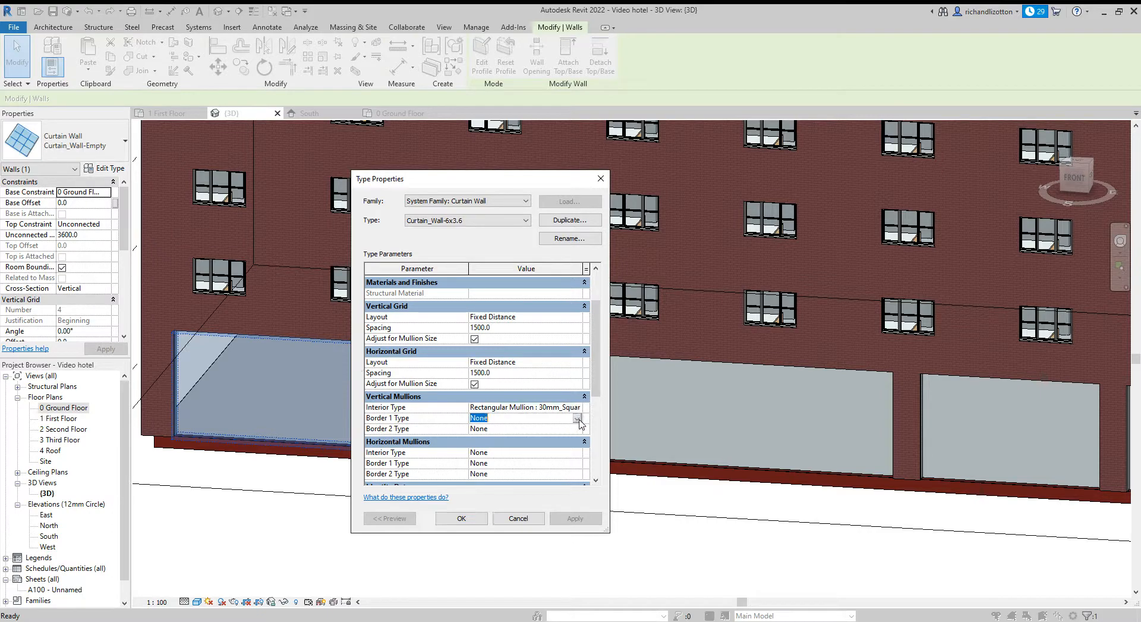
click(555, 476)
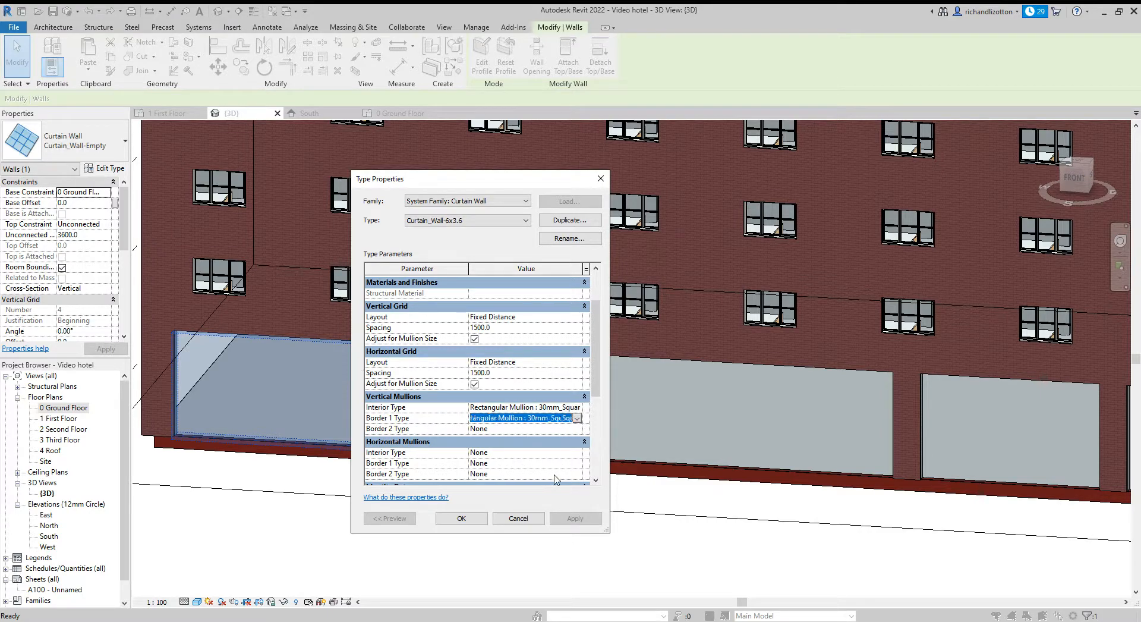
Assign the 30 mm square rectangular mullion to the interior and border 1 horizontal mullions and apply the type changes
click(579, 454)
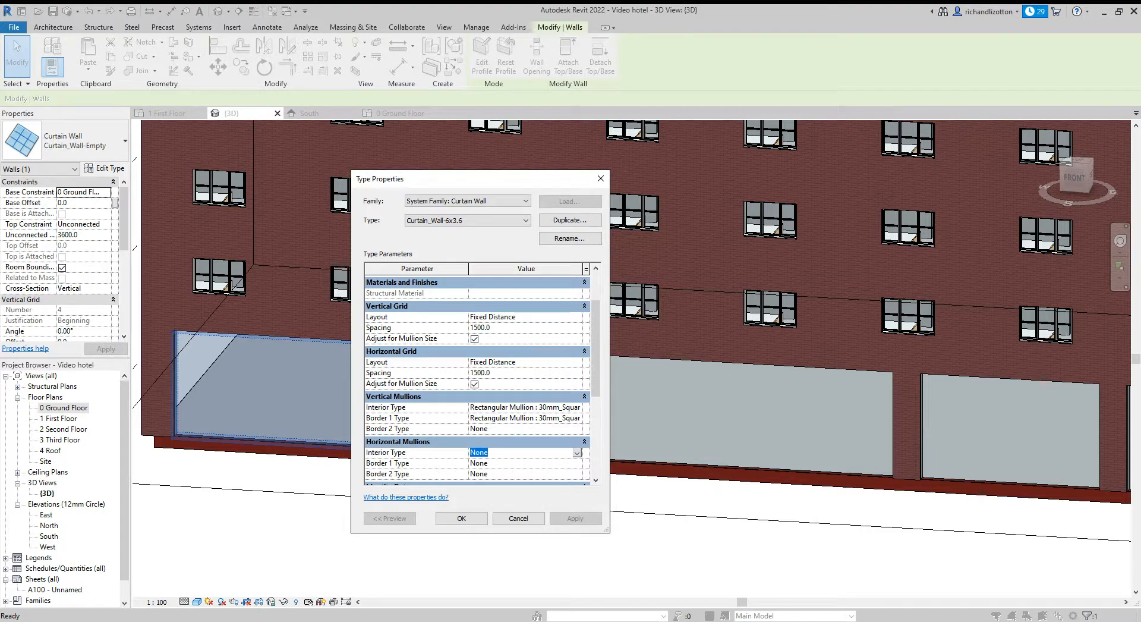
click(533, 490)
click(576, 463)
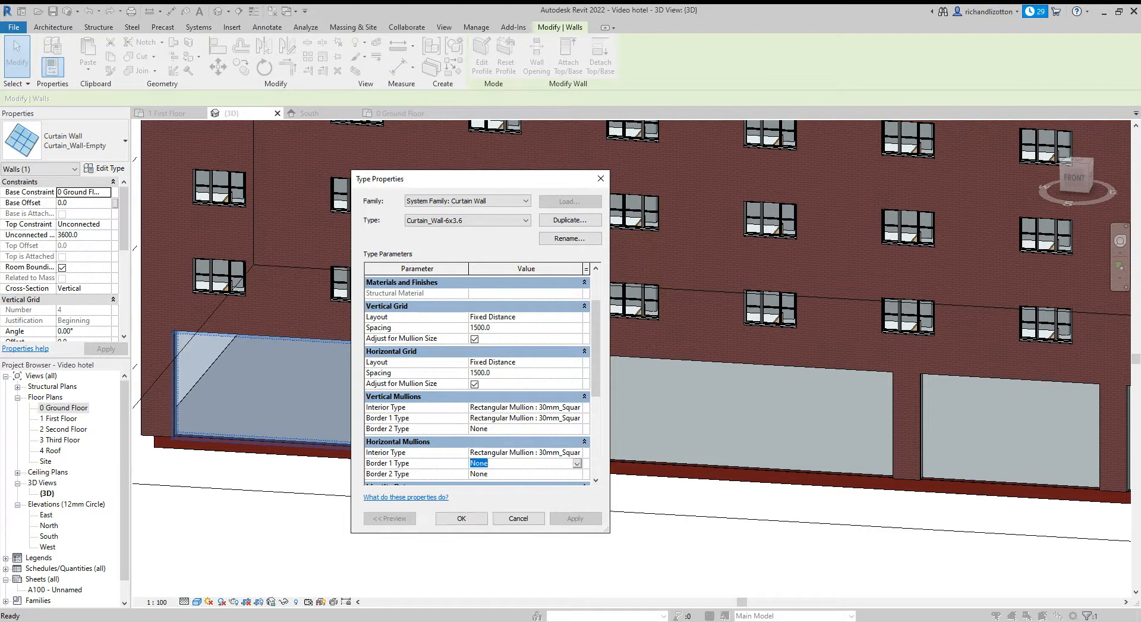
click(576, 464)
click(535, 490)
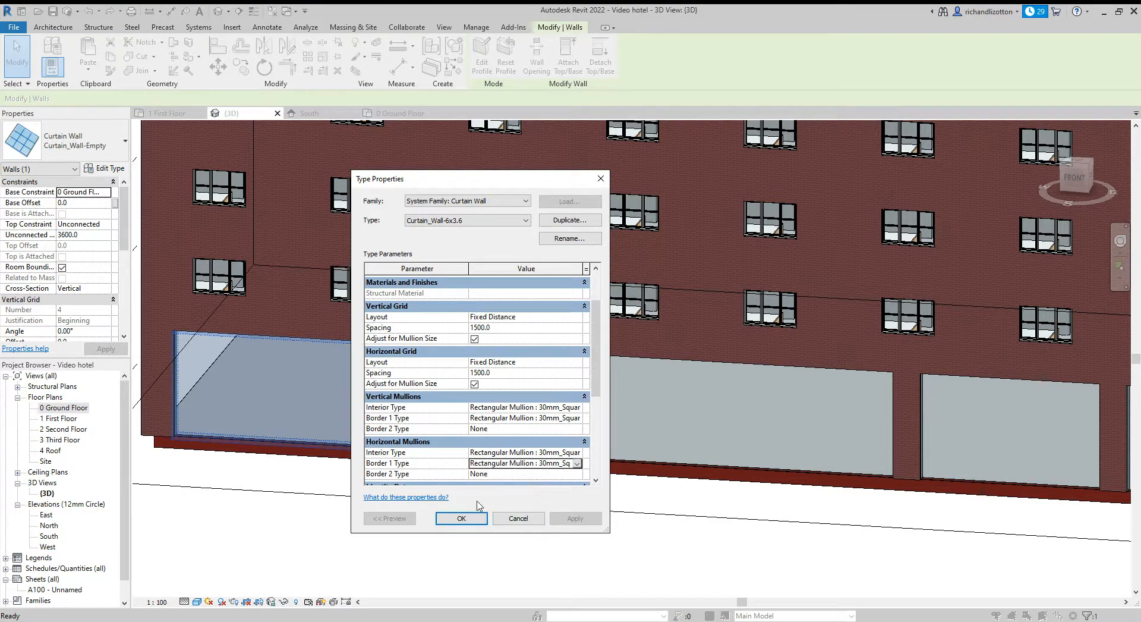
click(463, 518)
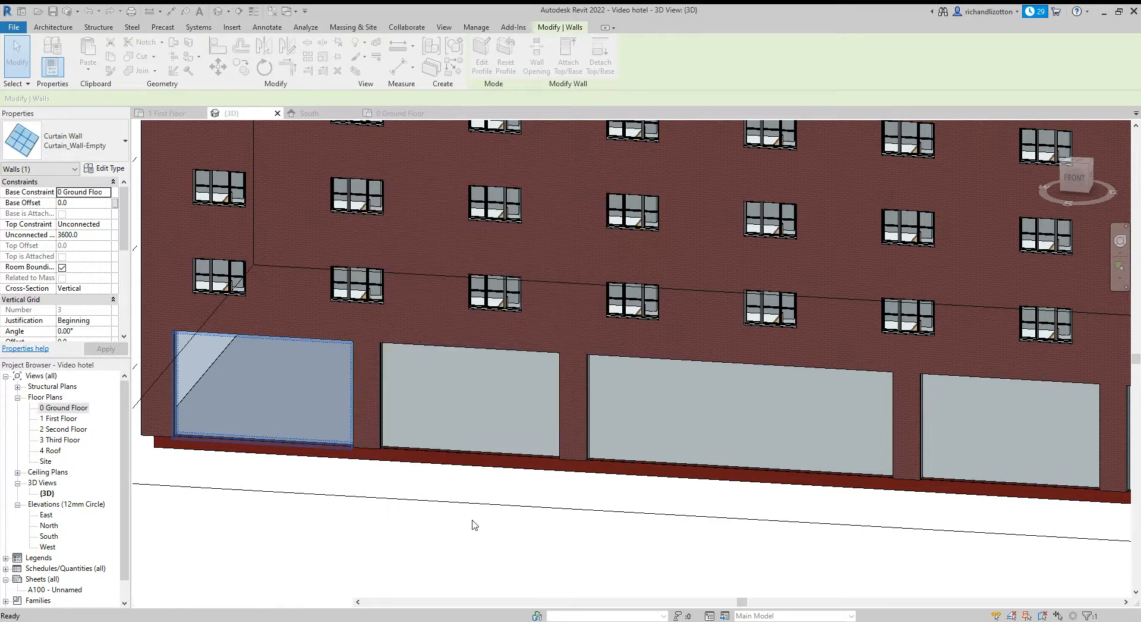
Try End and Center as the horizontal grid justification of the westernmost curtain wall
shift+middle_drag(278, 485, 387, 484)
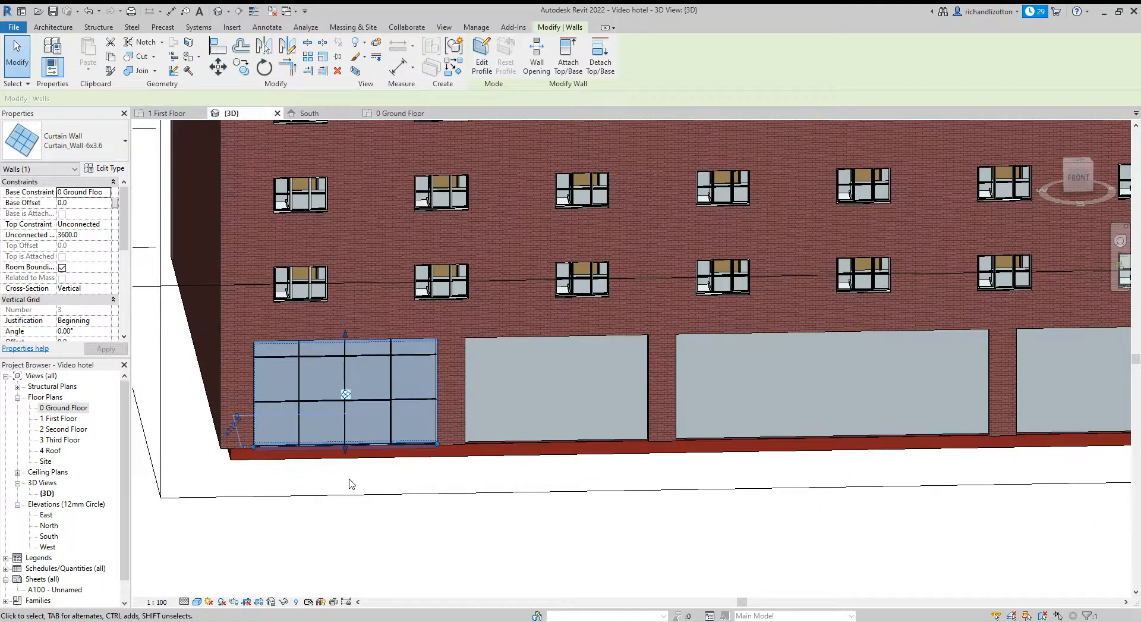
scroll(349, 480, up, 2)
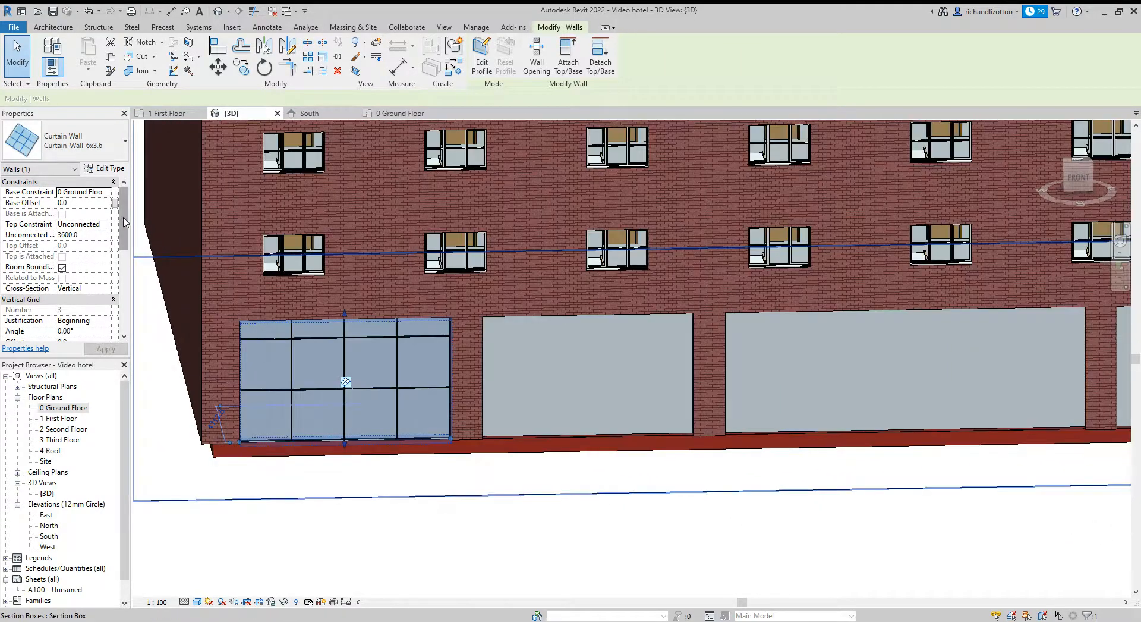
drag(125, 222, 125, 258)
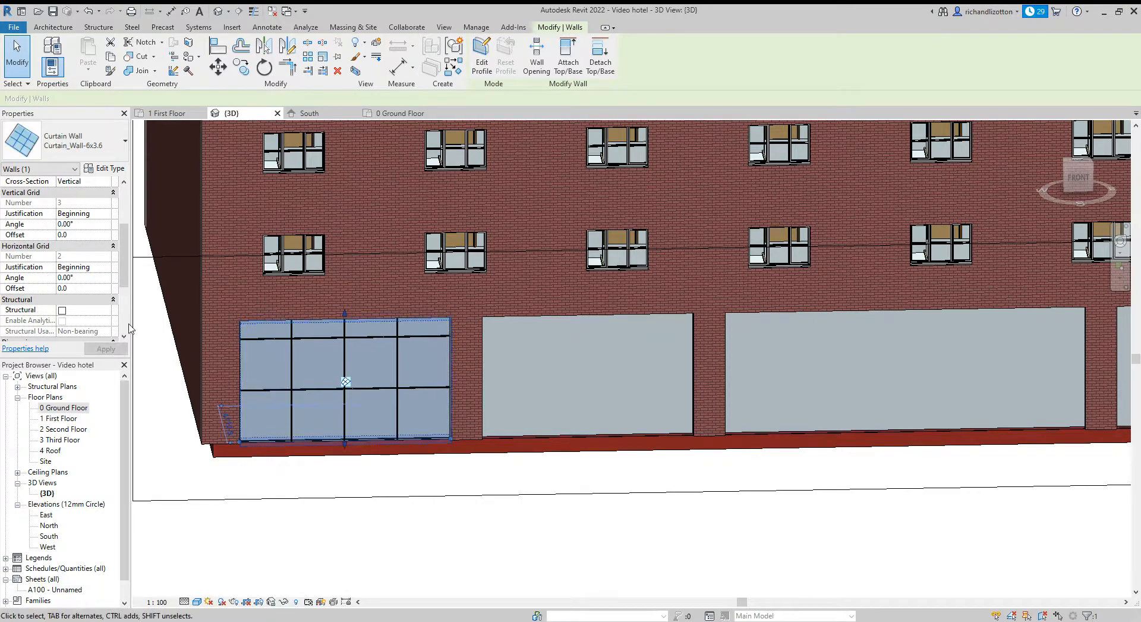
click(109, 270)
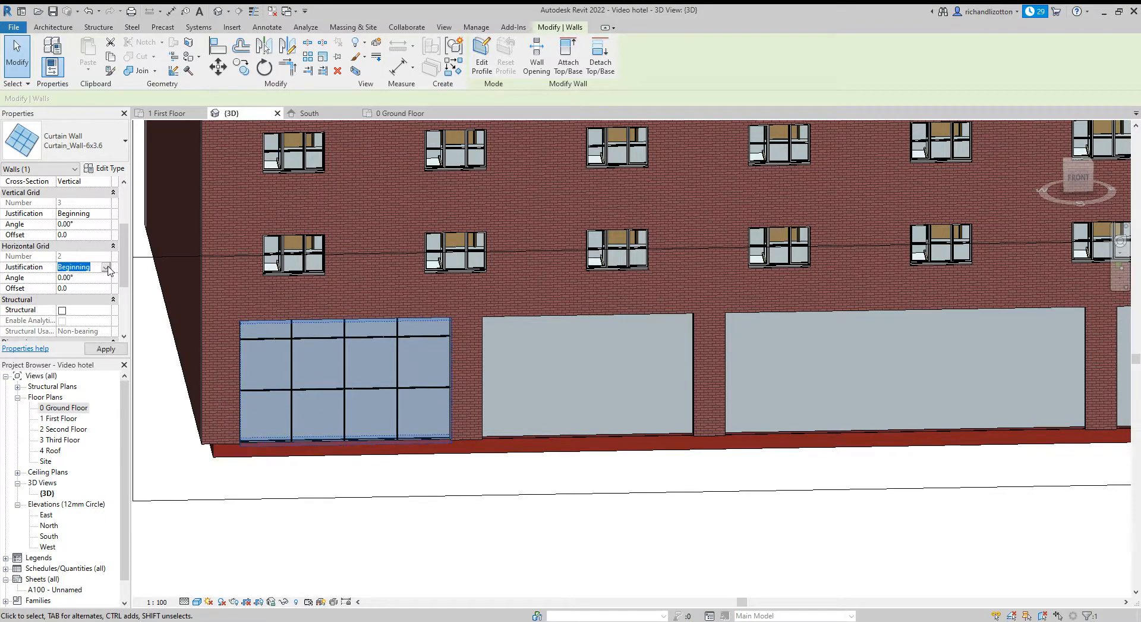
click(64, 289)
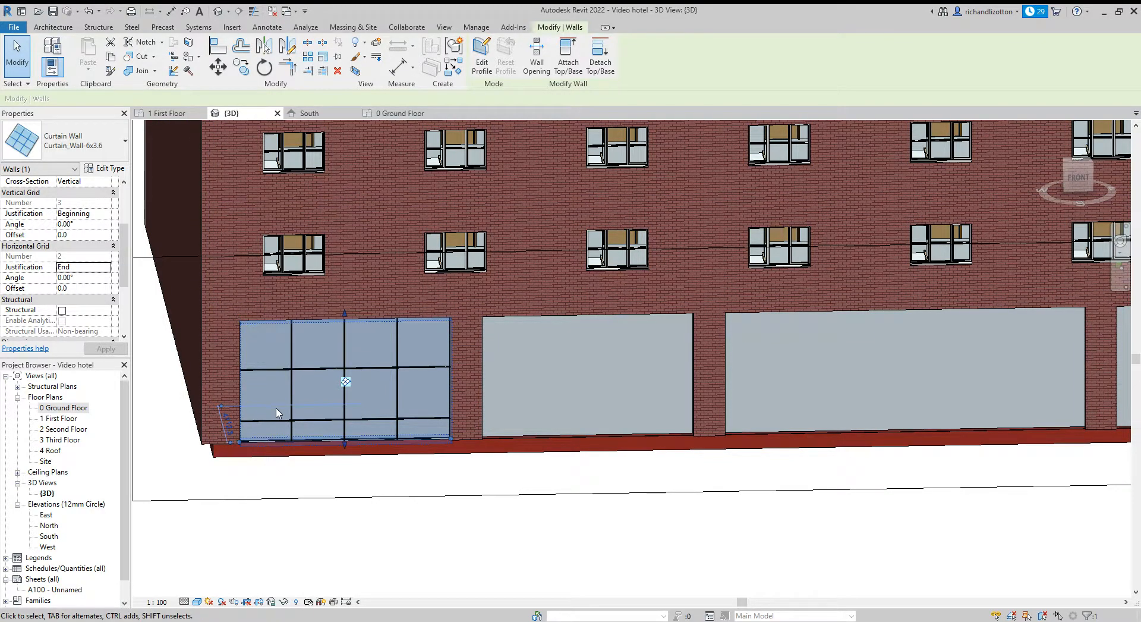
click(108, 271)
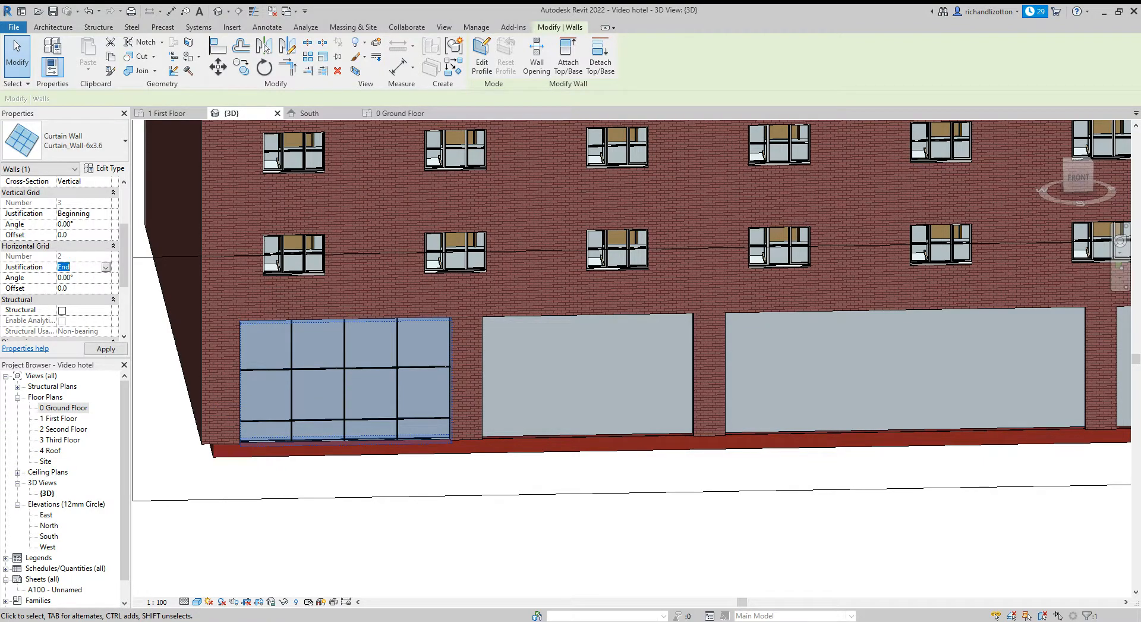
click(76, 294)
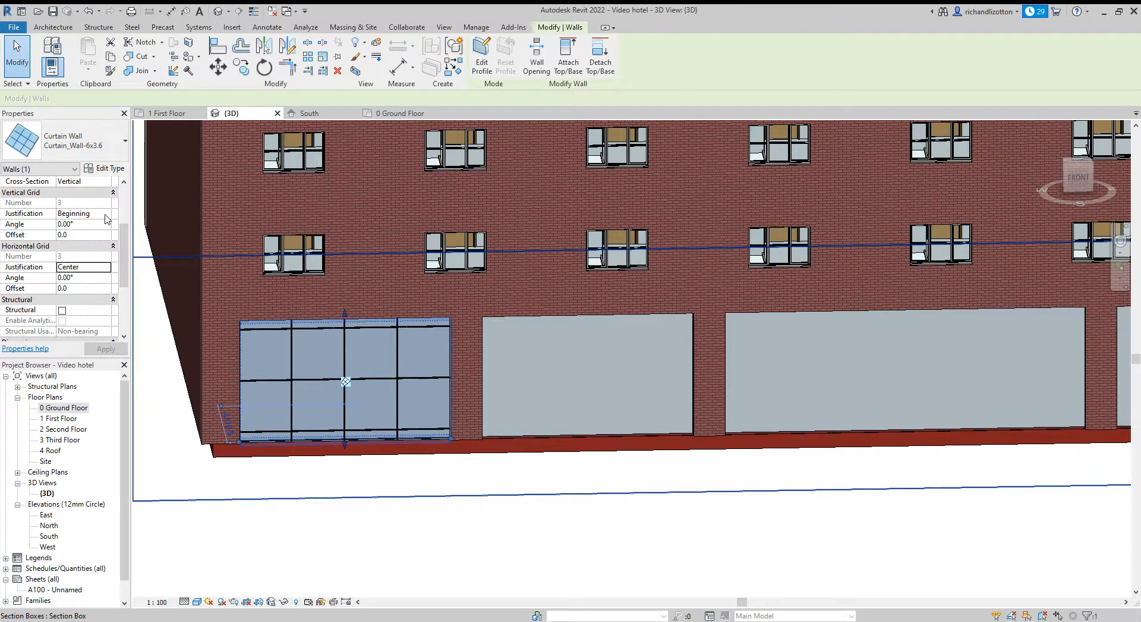
Set the curtain wall type's horizontal grid spacing to 1200 mm and its vertical grid layout to Fixed Number
click(105, 170)
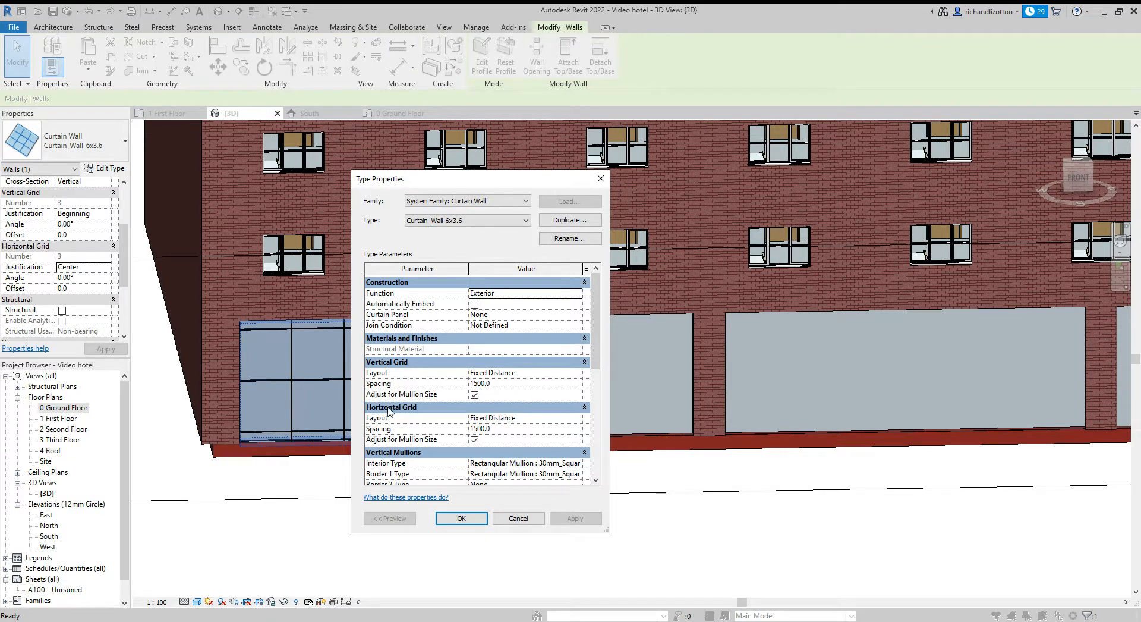
click(493, 429)
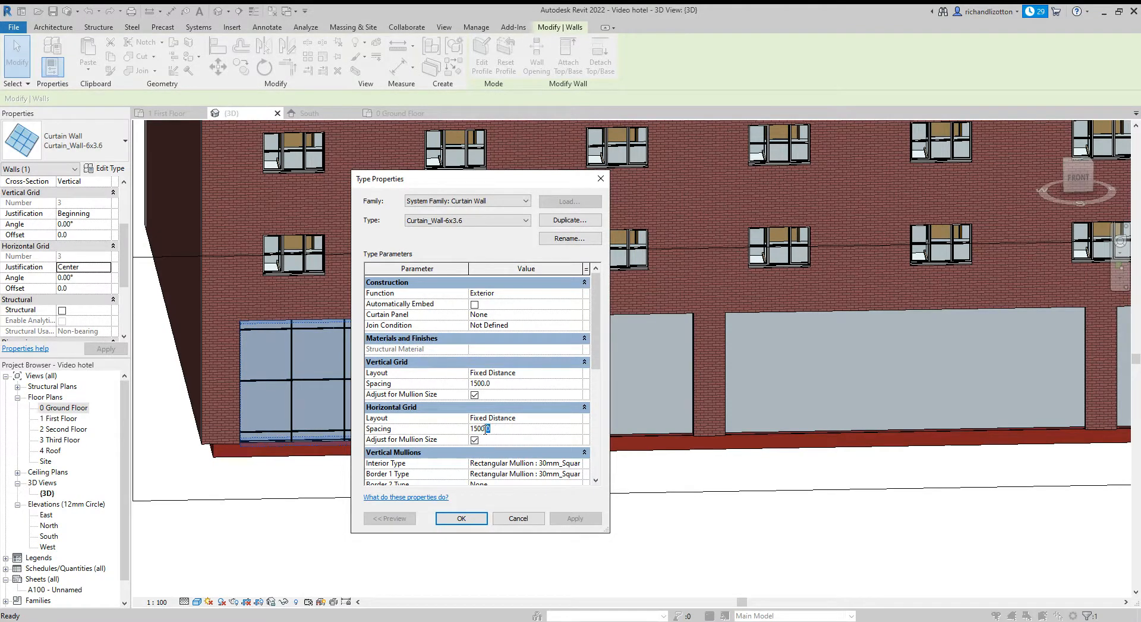
drag(487, 429, 468, 429)
text(2)
click(580, 374)
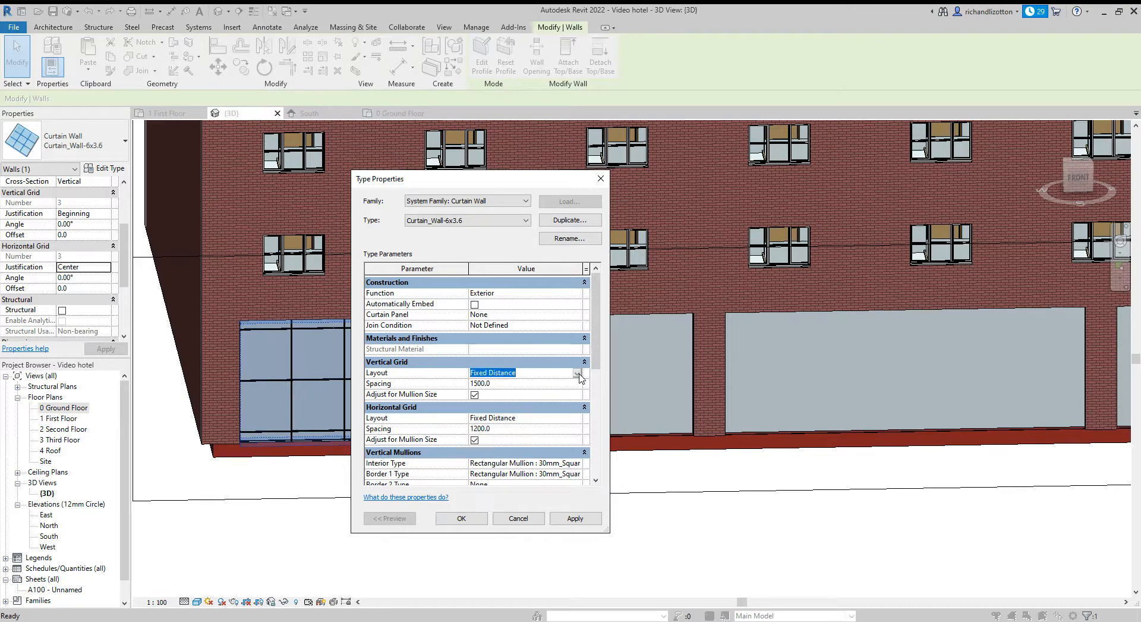
click(501, 405)
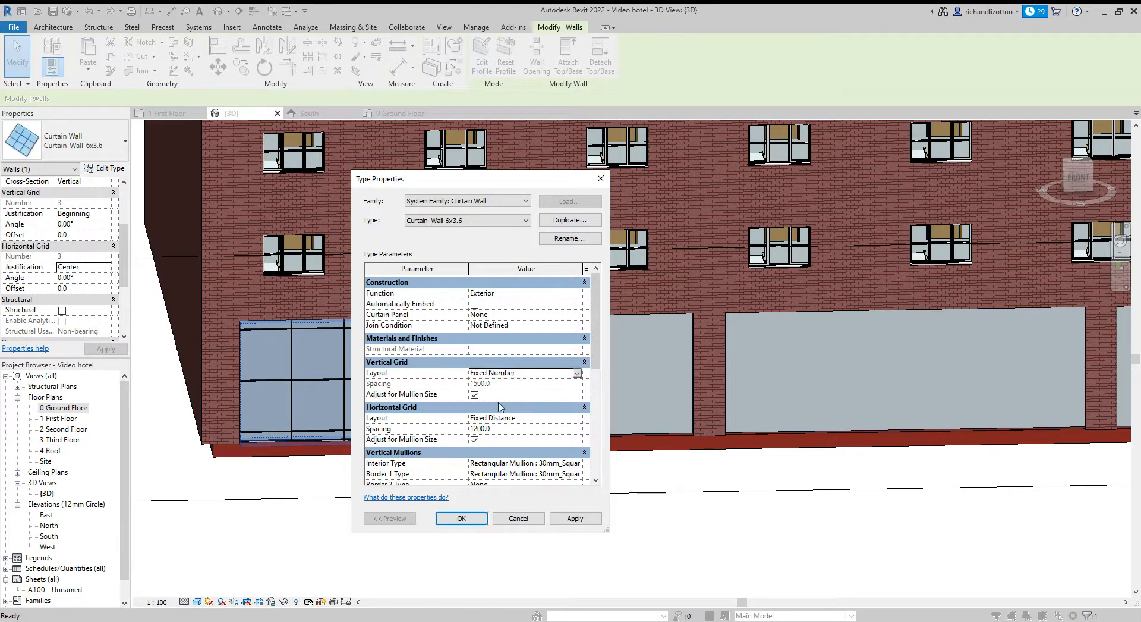
click(464, 521)
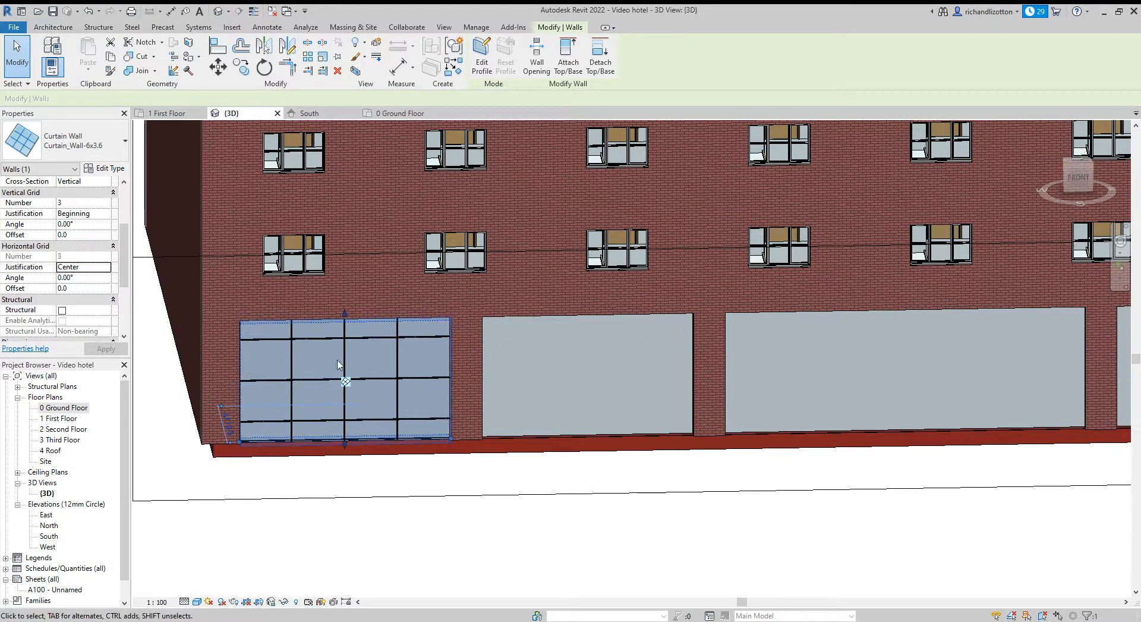
Try a vertical grid number of 2 on the westernmost curtain wall
click(81, 203)
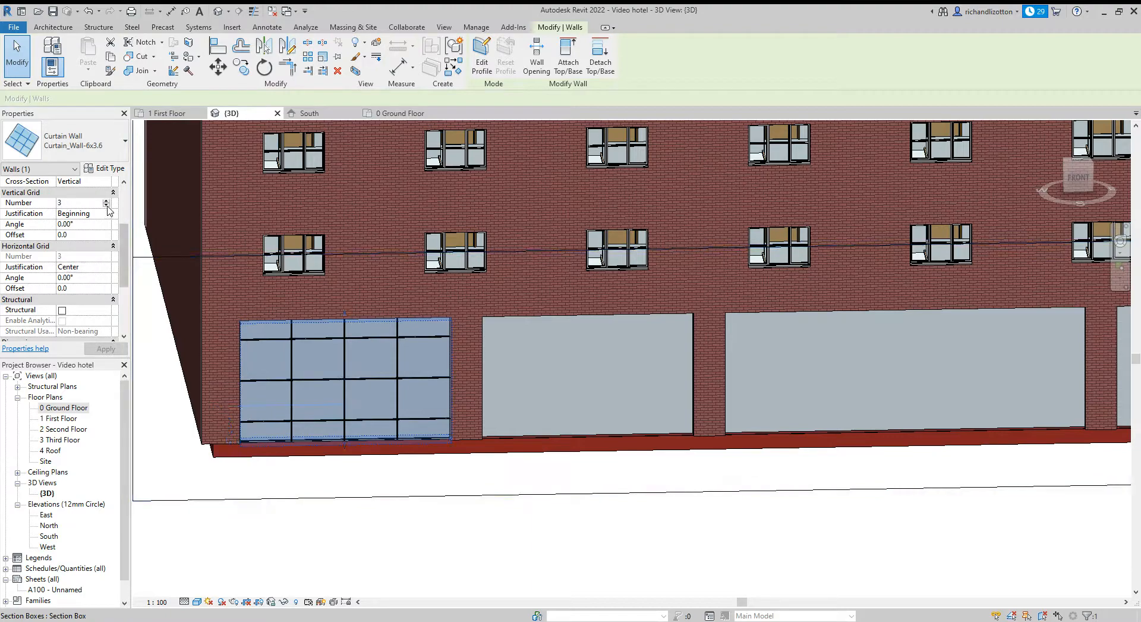
click(106, 205)
click(106, 349)
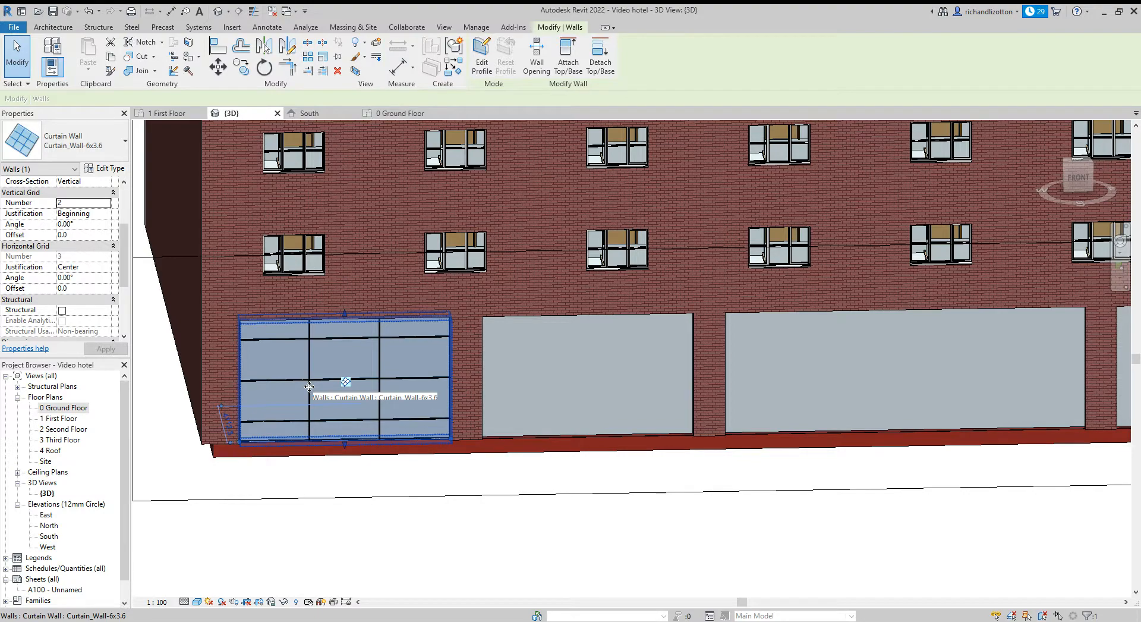
Set the westernmost curtain wall's vertical grid number to 4 and its horizontal grid justification to Beginning
click(95, 203)
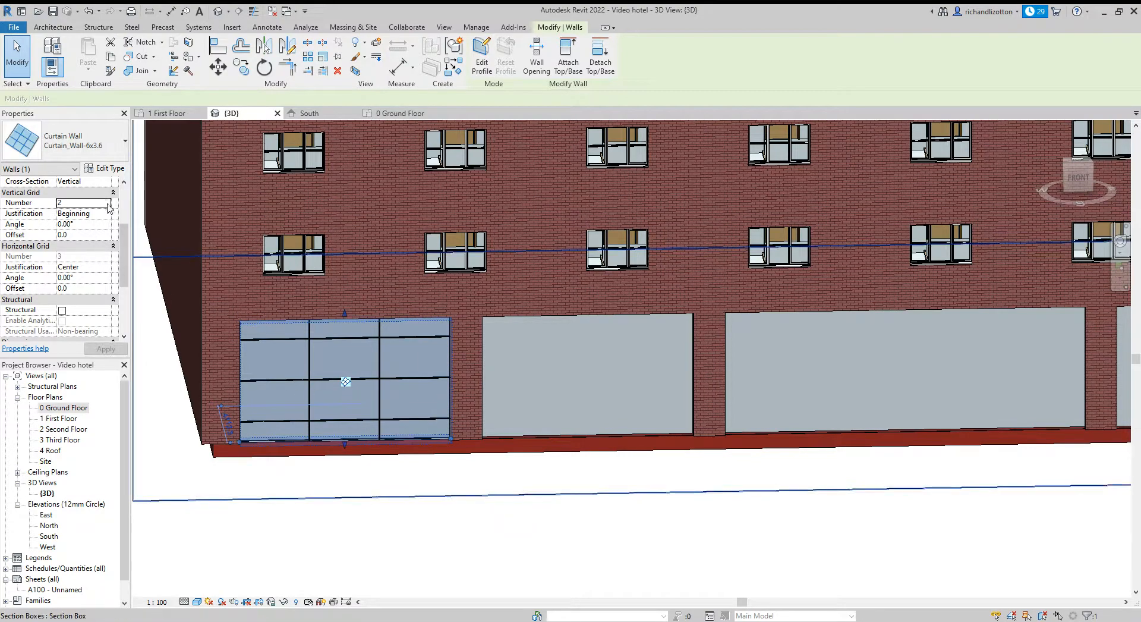
click(106, 202)
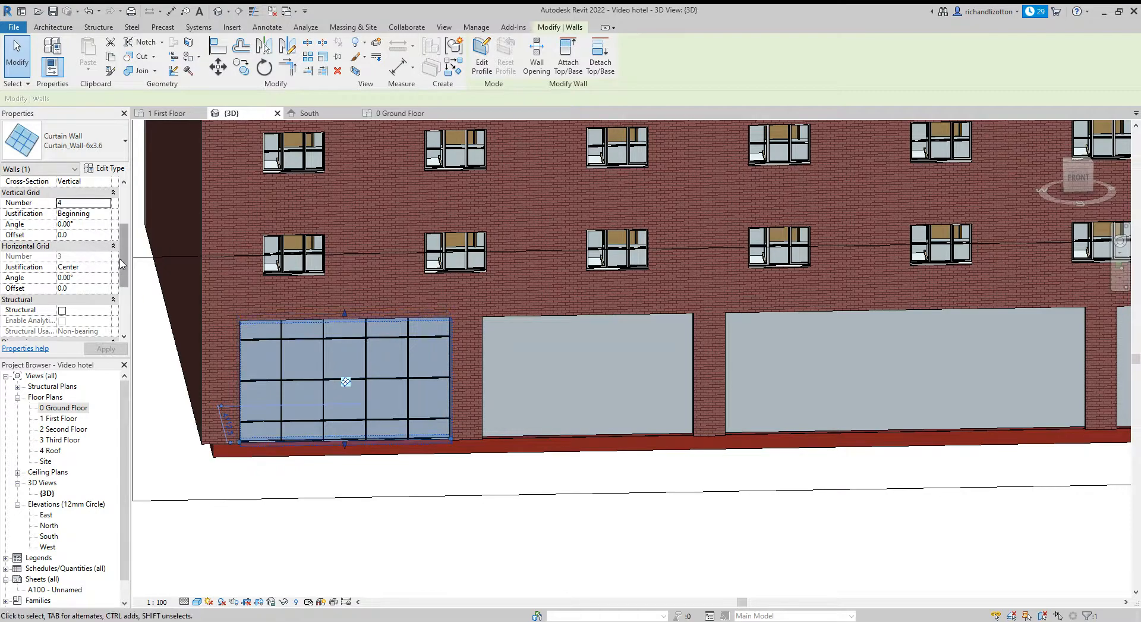
click(108, 268)
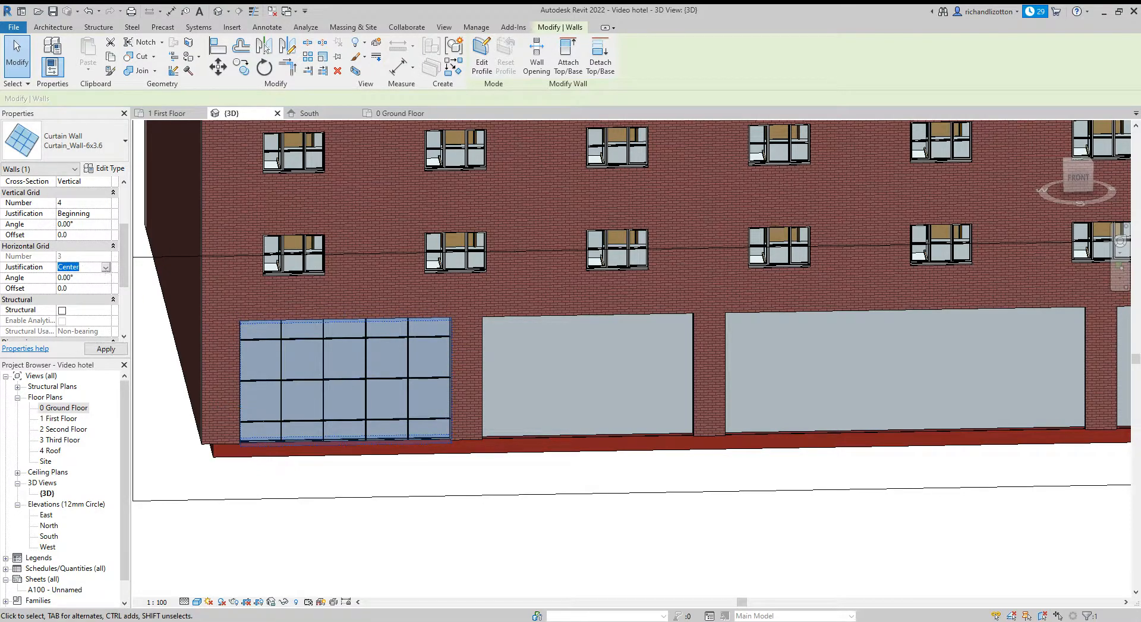
click(89, 277)
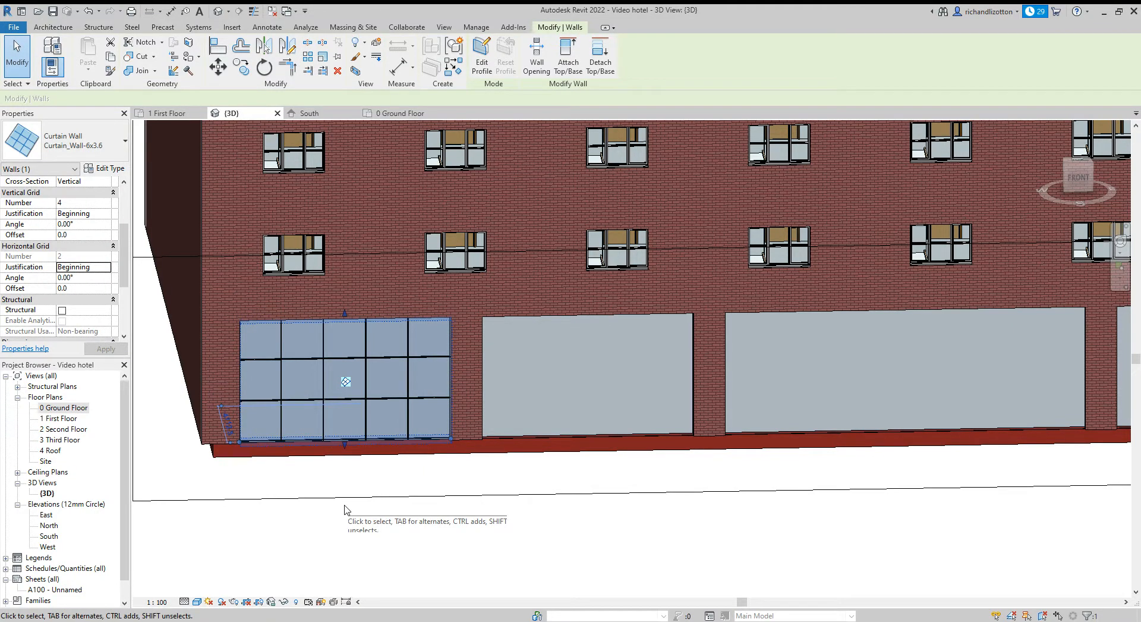
Change the second curtain wall from the west on the ground floor to the Curtain_Wall-6x3.6 type
mouse_move(344, 510)
shift+middle_down()
mouse_move(290, 451)
mouse_move(376, 467)
mouse_move(377, 482)
shift+middle_up()
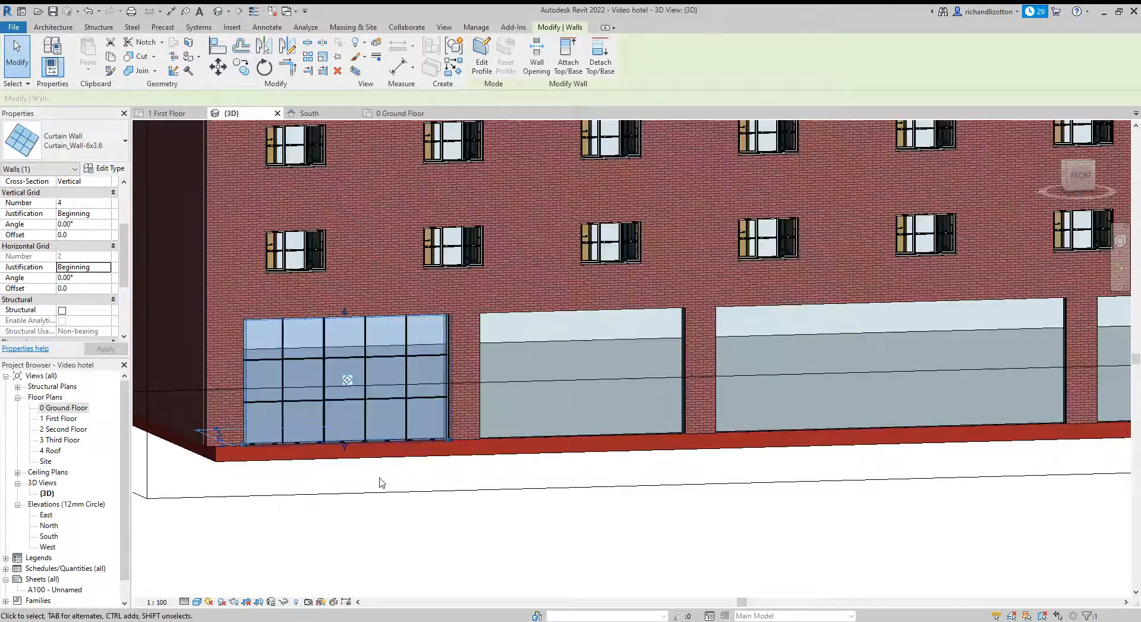
click(398, 483)
mouse_move(495, 485)
shift+middle_down()
mouse_move(427, 522)
mouse_move(473, 521)
mouse_move(434, 515)
shift+middle_up()
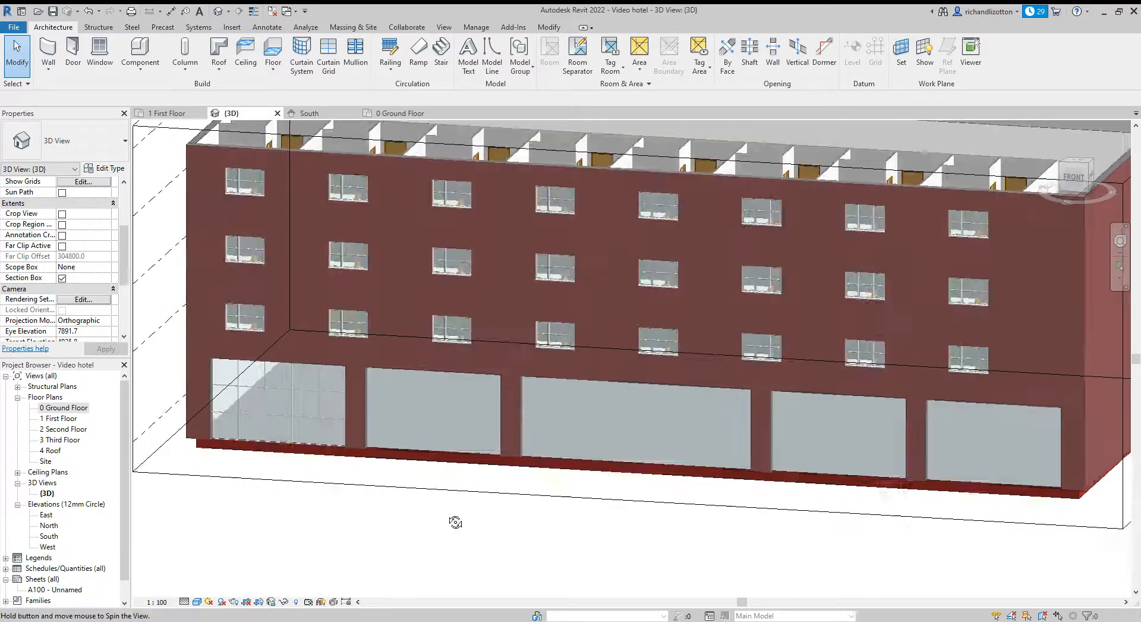
click(438, 450)
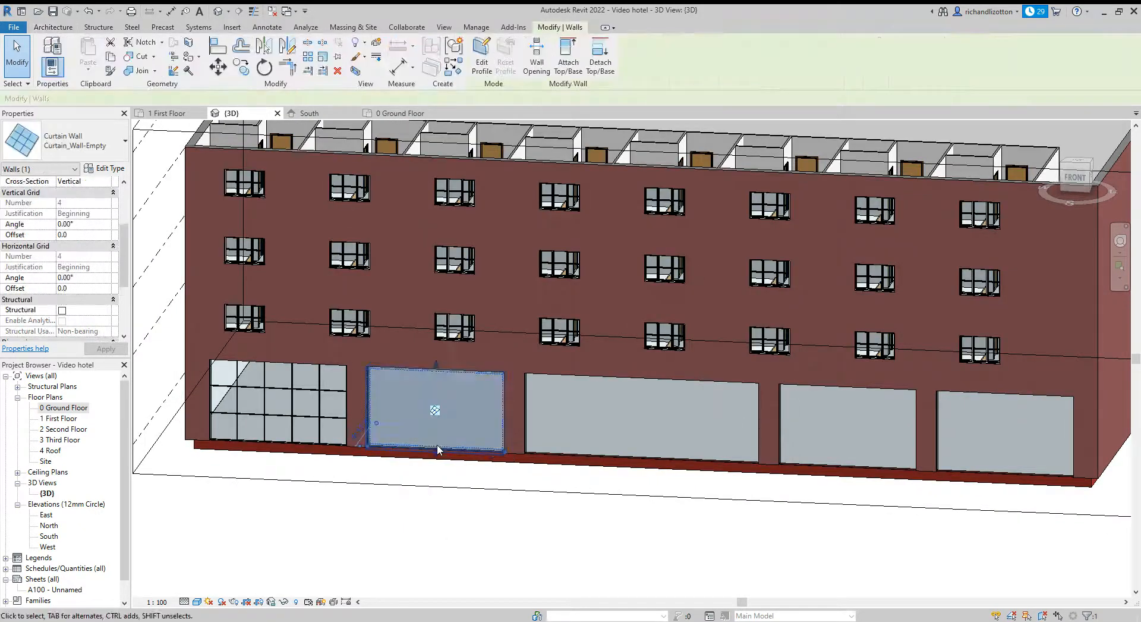
click(116, 149)
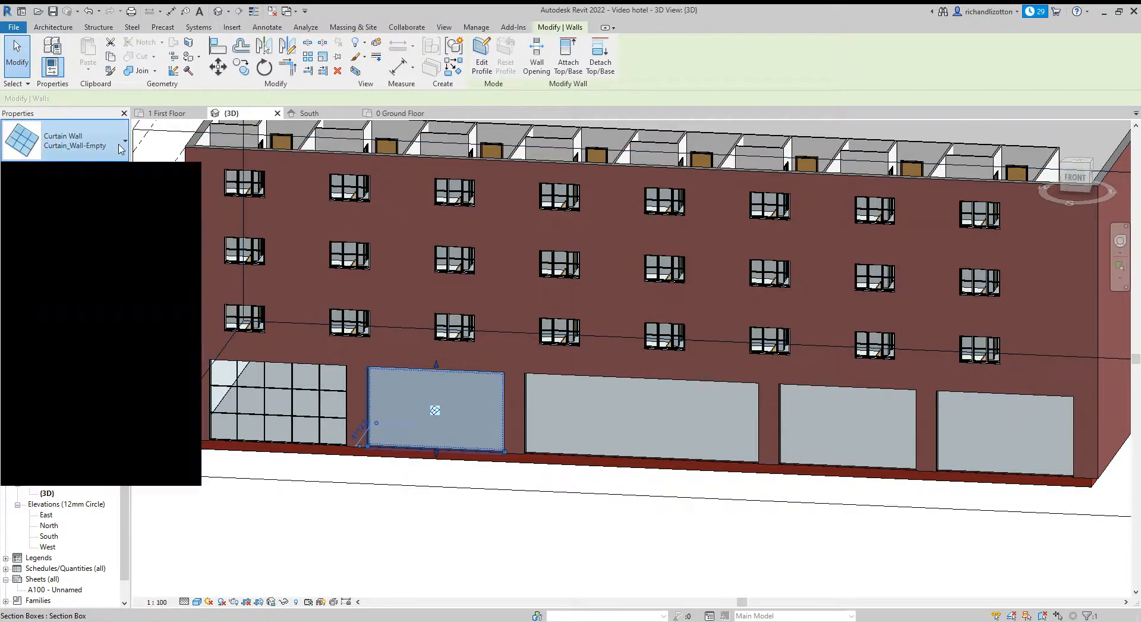
click(53, 254)
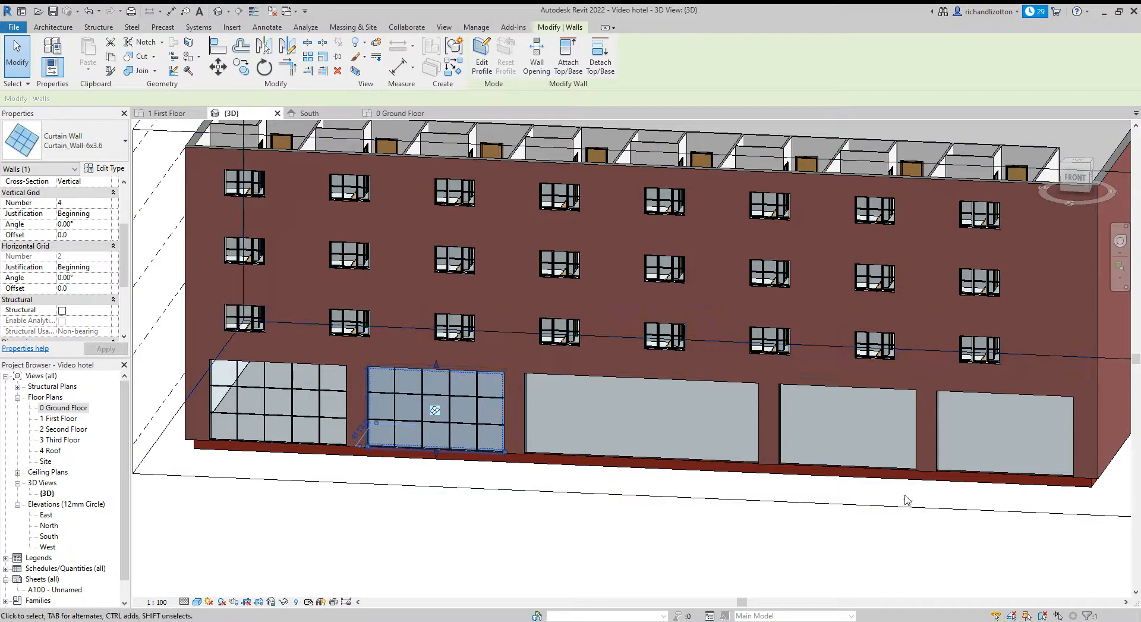
Assign the Curtain_Wall-6x3.6 type to the two curtain walls east of the wide central one
click(882, 471)
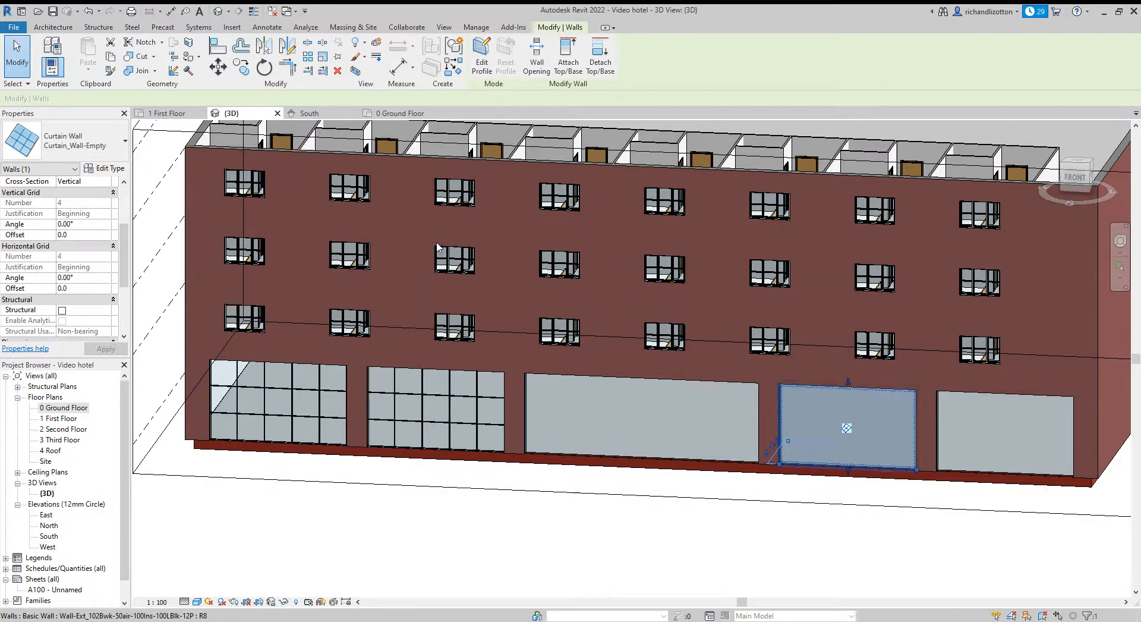
click(121, 147)
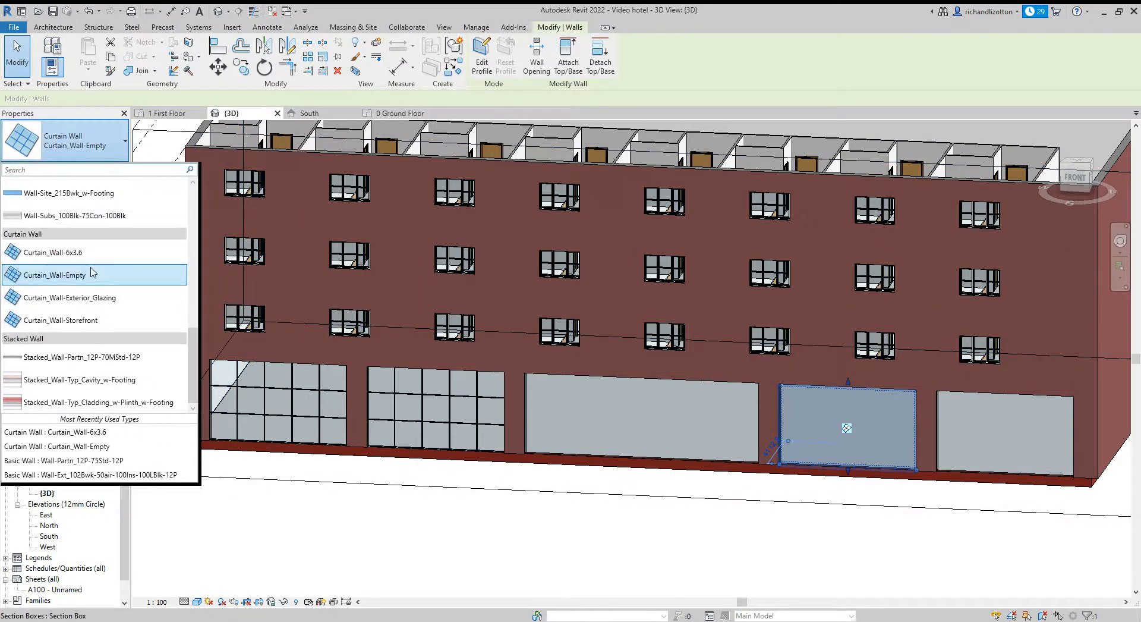
click(73, 254)
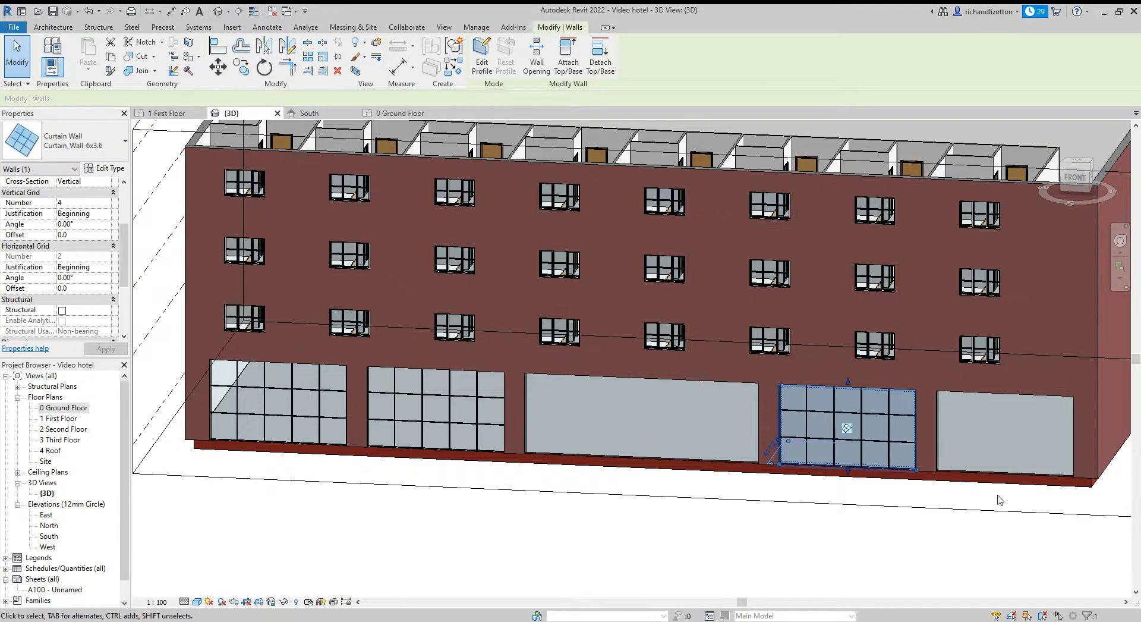
click(1051, 478)
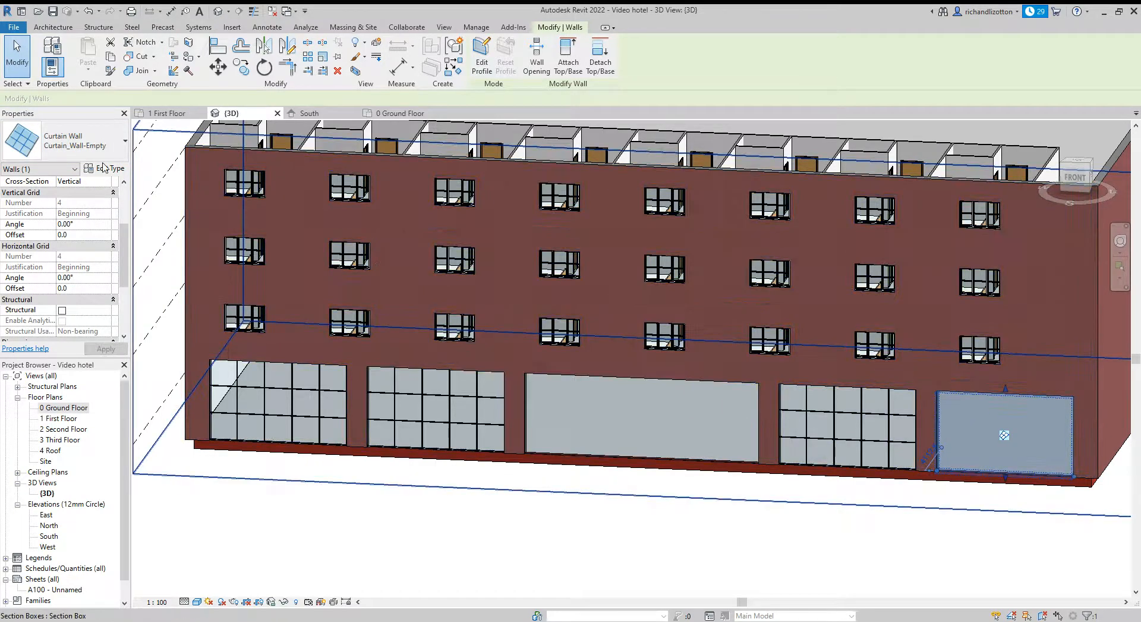
click(84, 146)
click(72, 253)
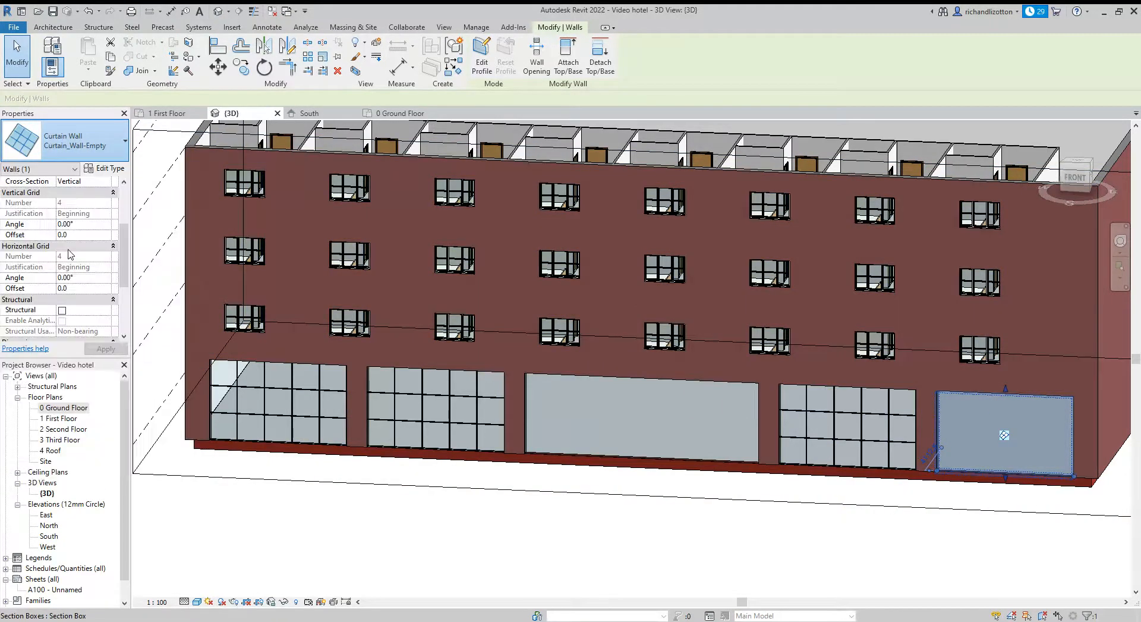
click(663, 521)
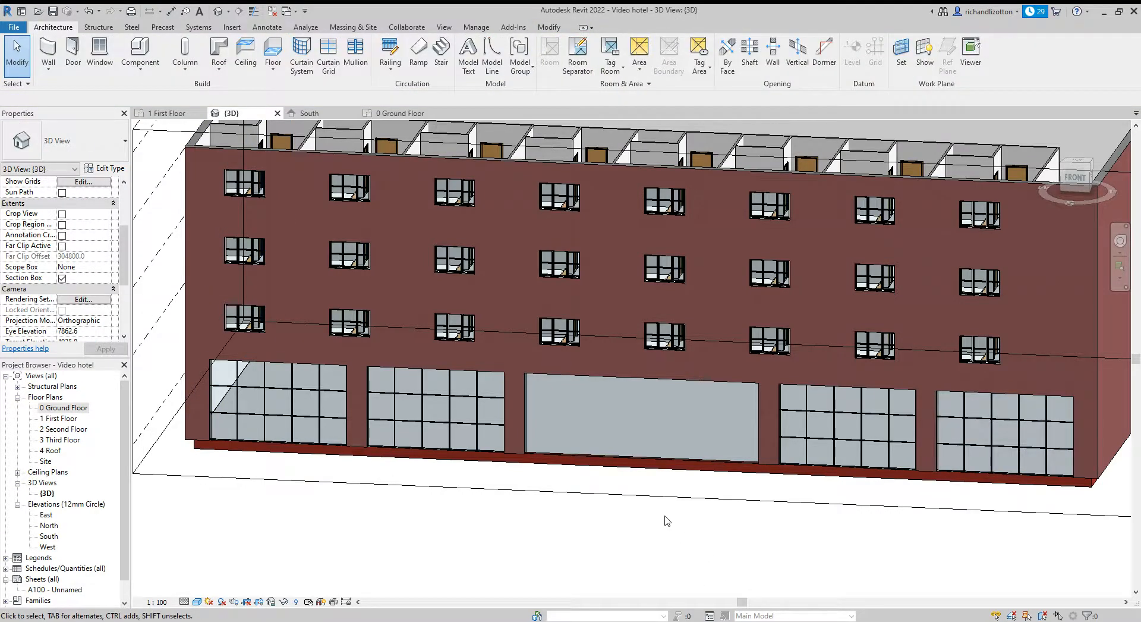
Apply the Curtain_Wall-6x3.6 type to the wide central curtain wall
shift+middle_drag(664, 516, 712, 482)
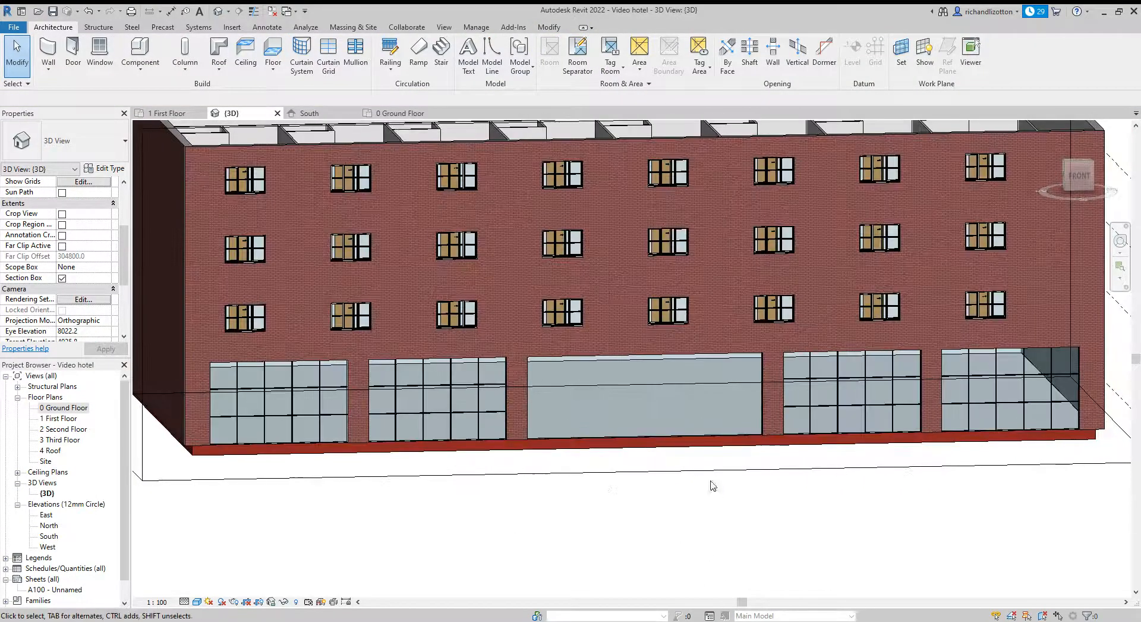
click(640, 440)
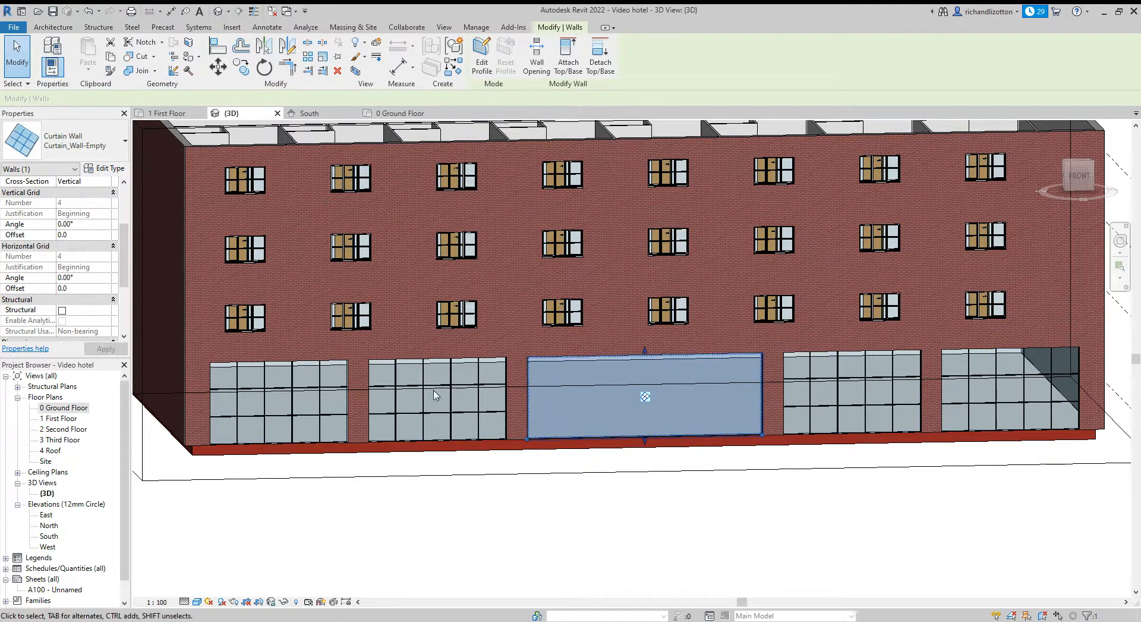
click(121, 147)
click(58, 252)
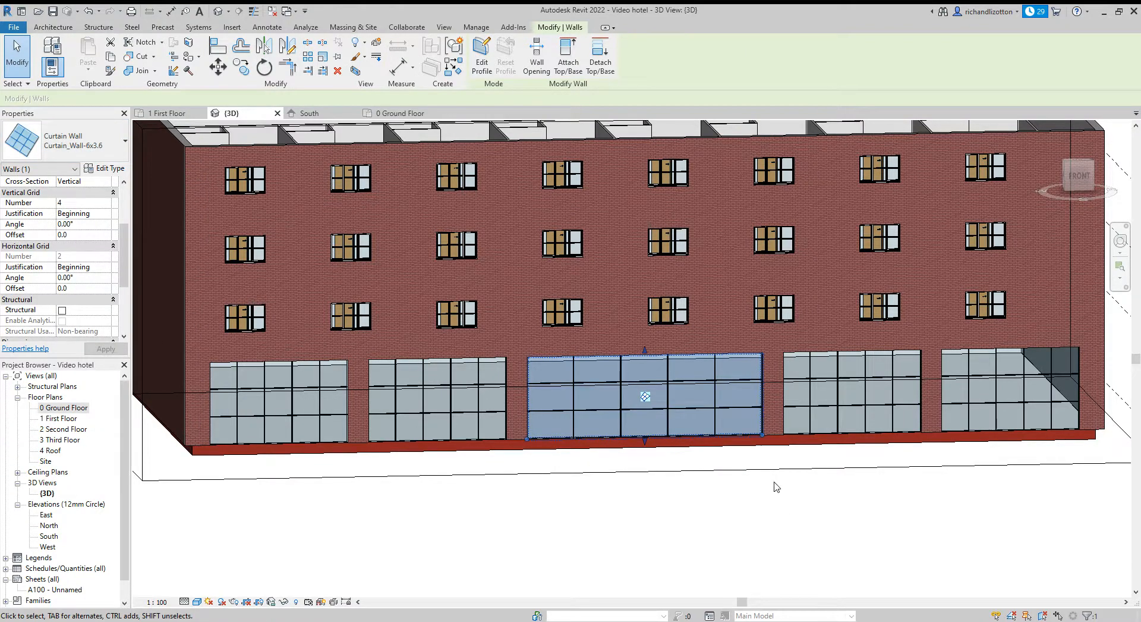
Duplicate the central curtain wall's type under the name Curtain_Wall-12x3.6 and apply it to that wall
shift+middle_drag(774, 483, 747, 497)
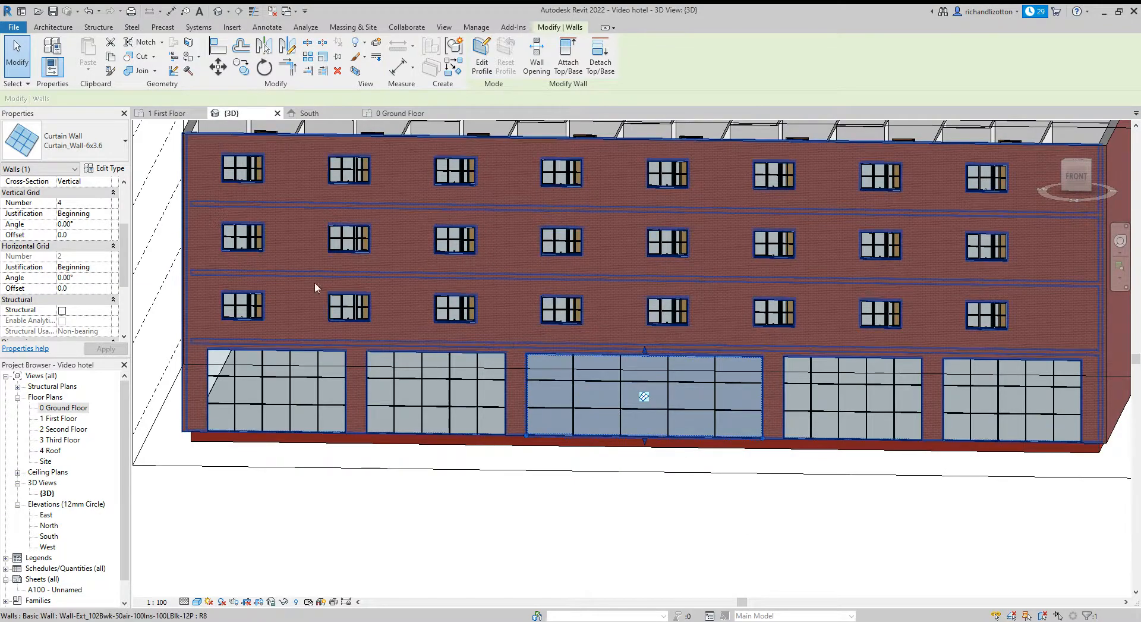
click(110, 168)
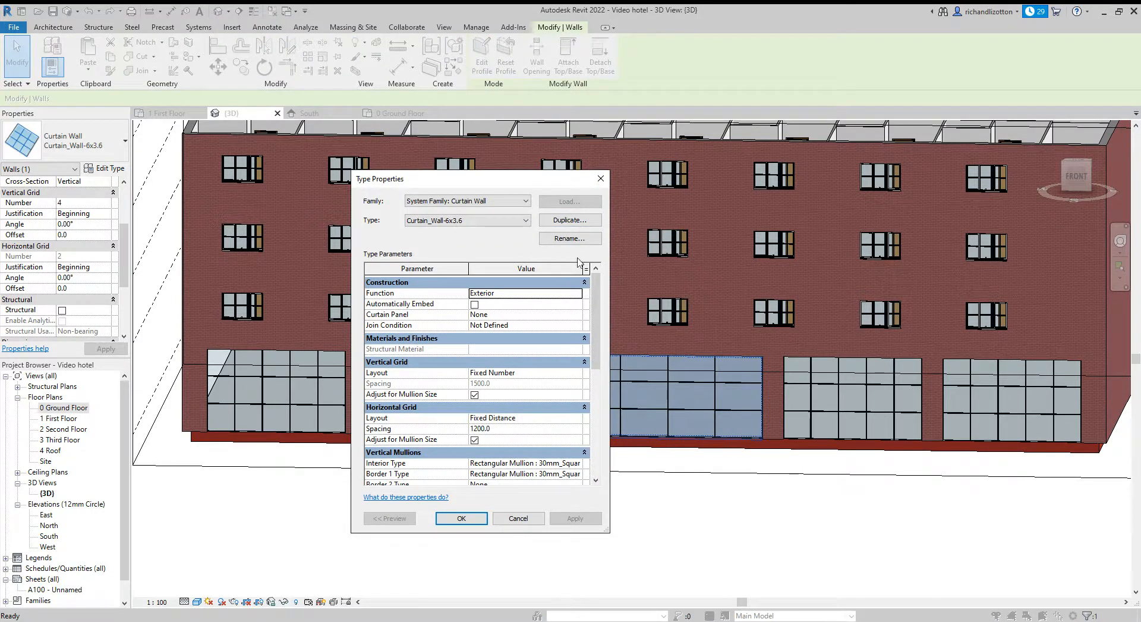
click(576, 222)
click(501, 349)
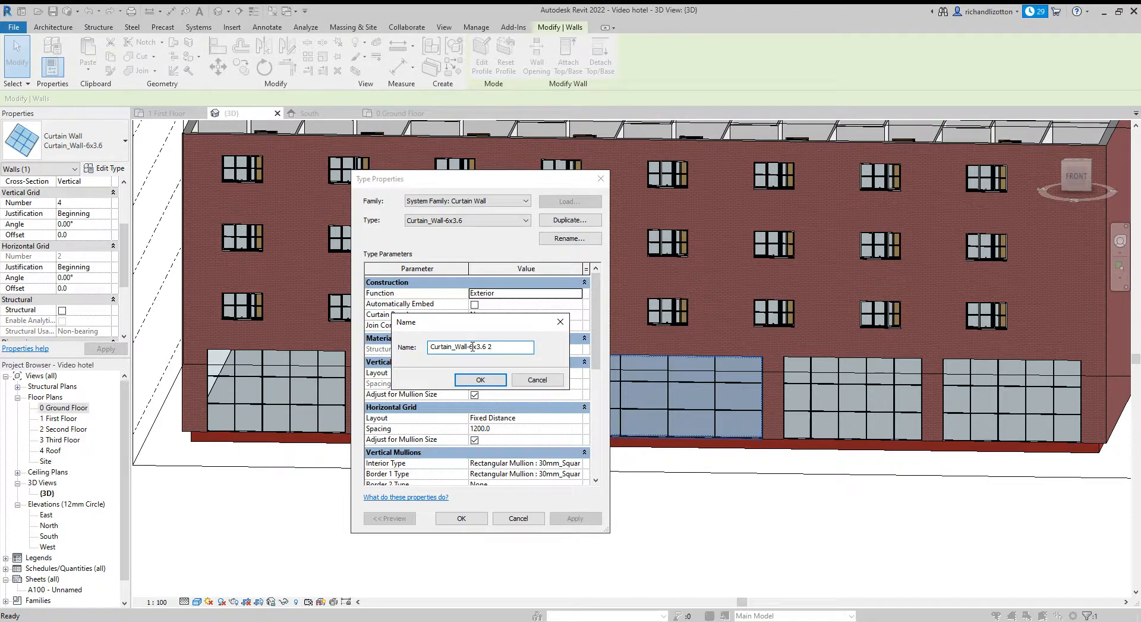
key(BackSpace)
text(12)
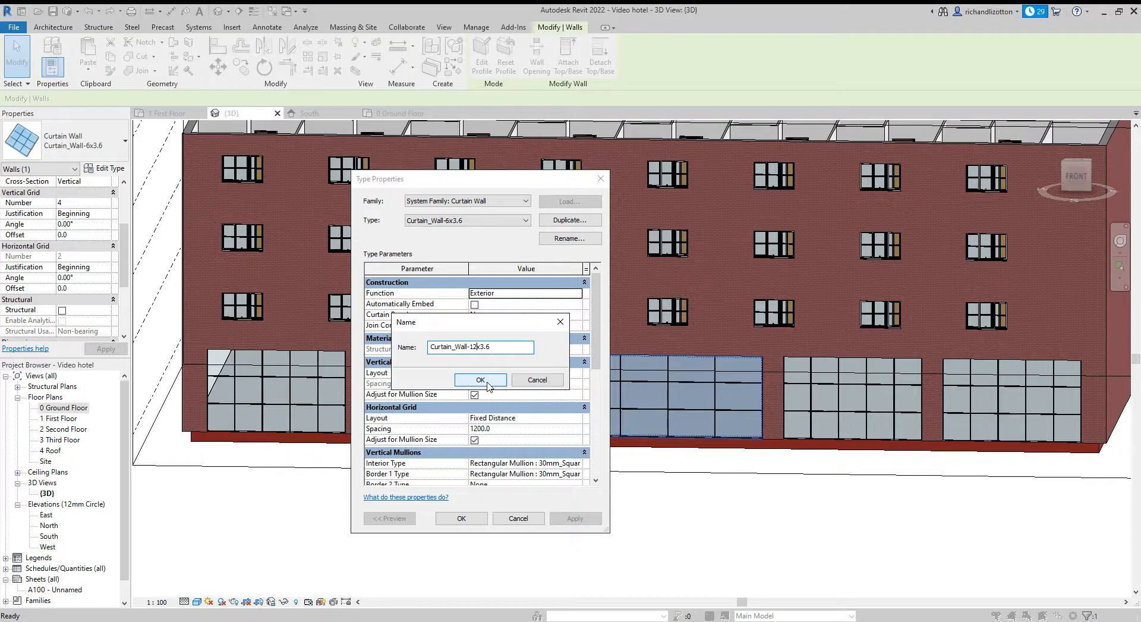
click(481, 380)
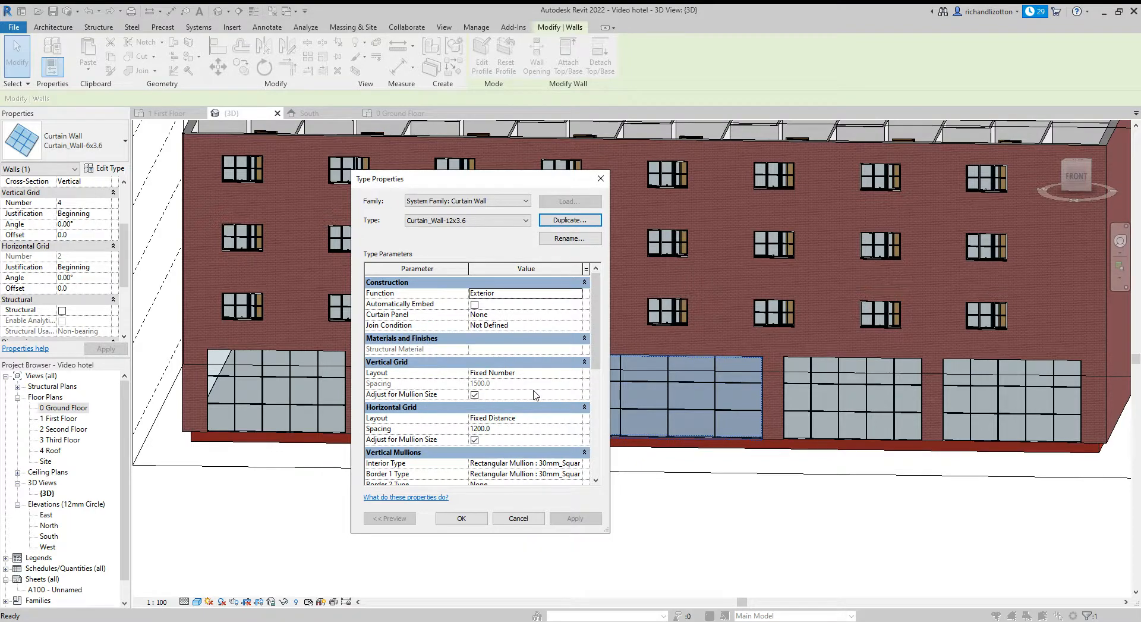
click(459, 519)
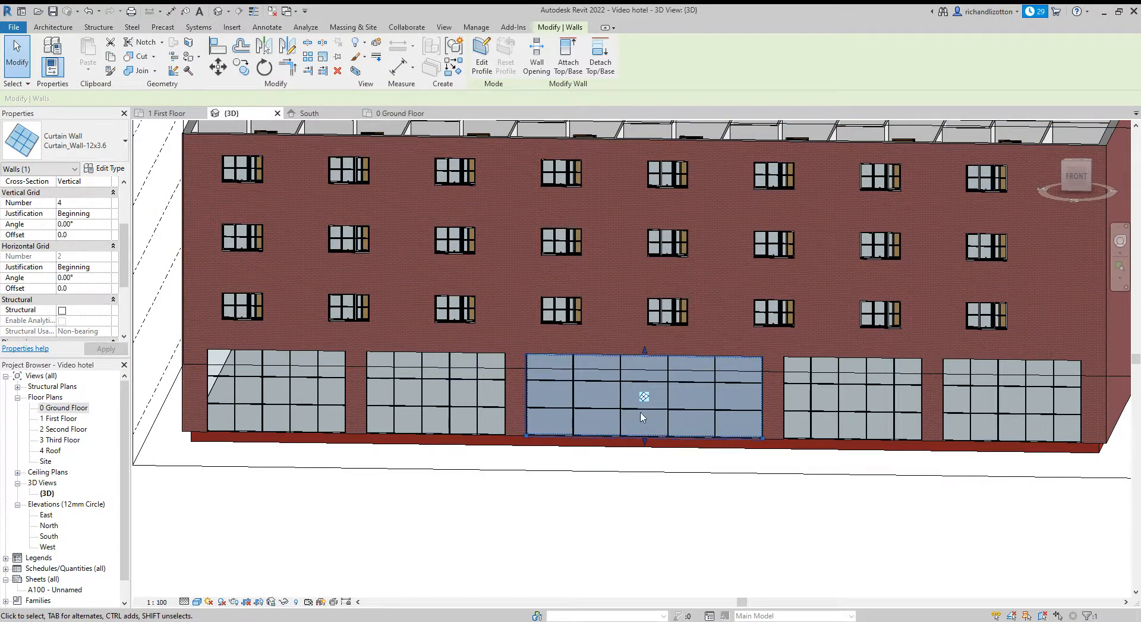
Set the central curtain wall's vertical grid number to 8 and inspect the south facade
click(88, 202)
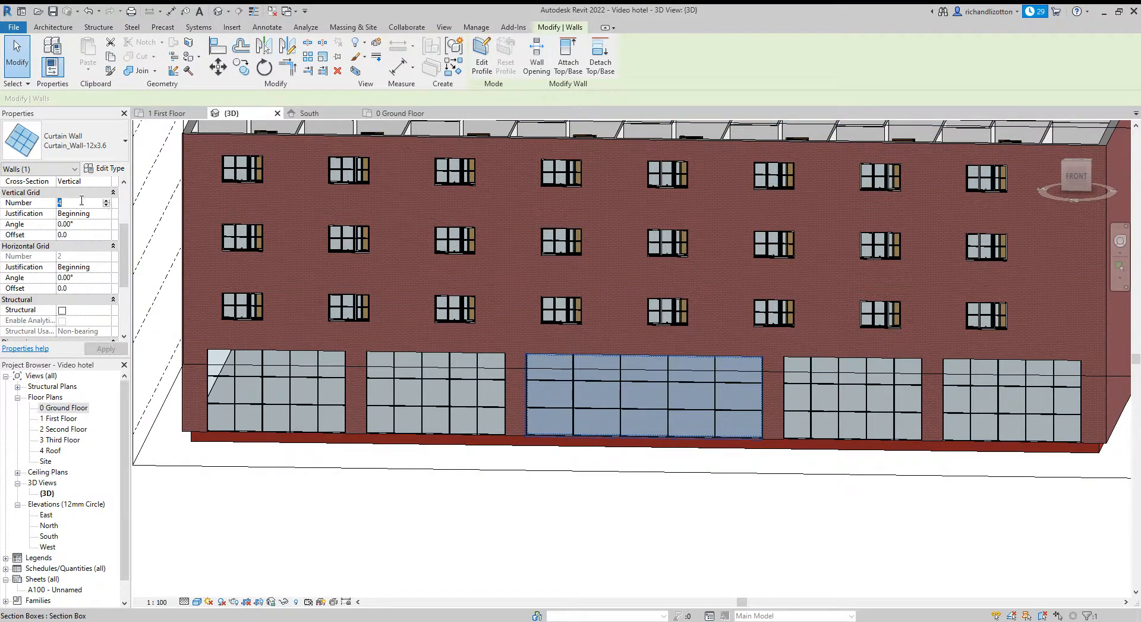
text(8)
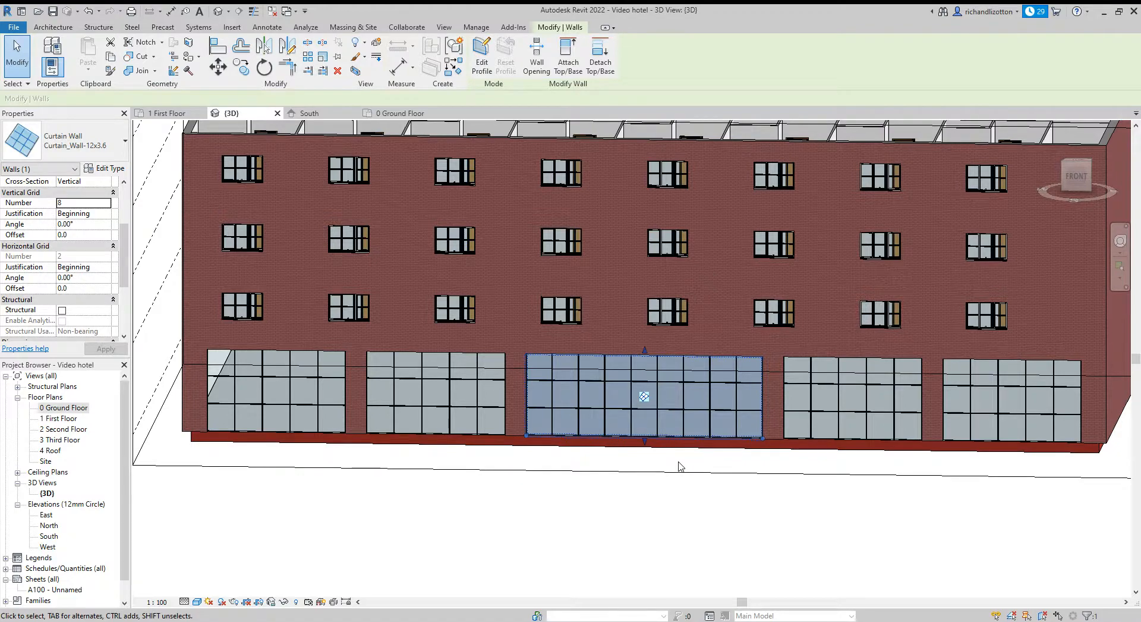
mouse_move(681, 473)
shift+middle_down()
mouse_move(718, 472)
mouse_move(684, 461)
shift+middle_up()
click(651, 494)
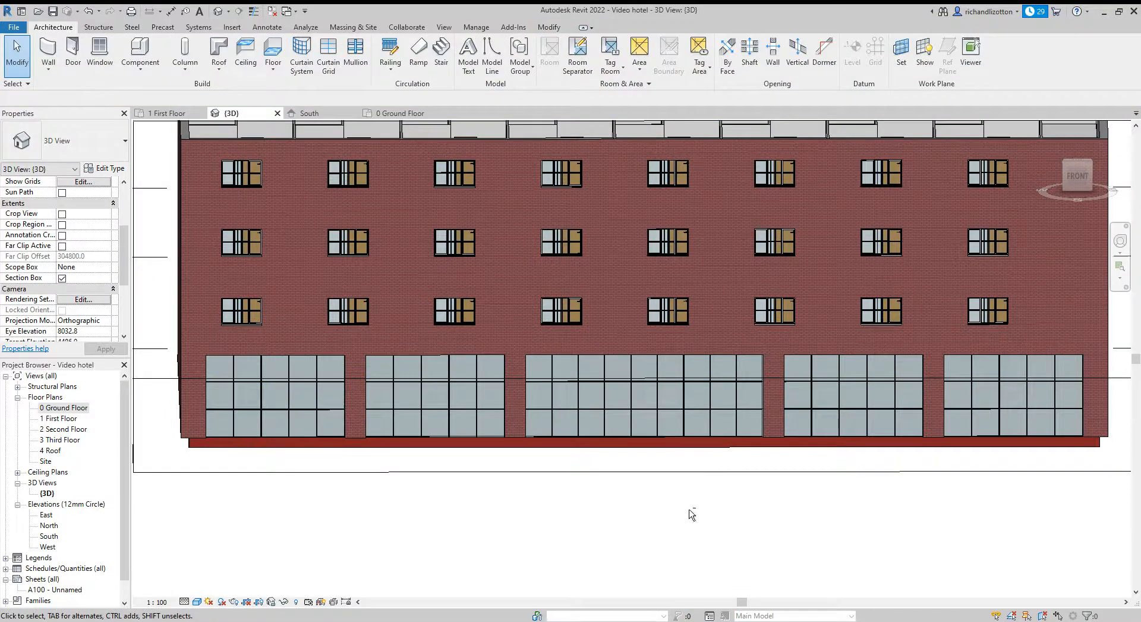
shift+middle_drag(693, 514, 667, 520)
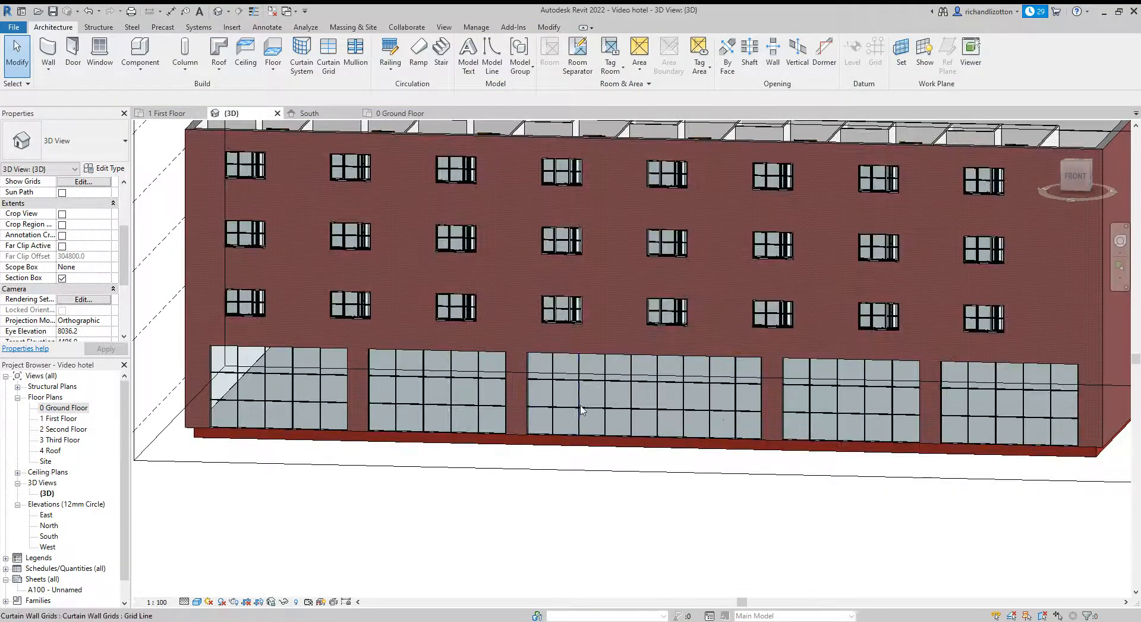
shift+middle_drag(851, 519, 617, 538)
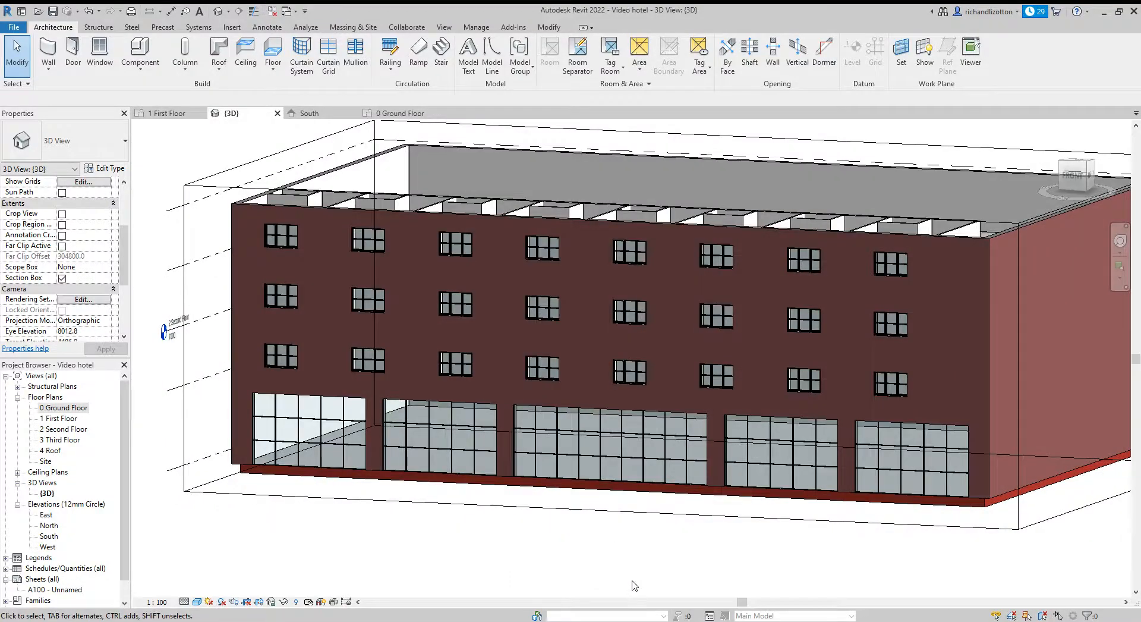